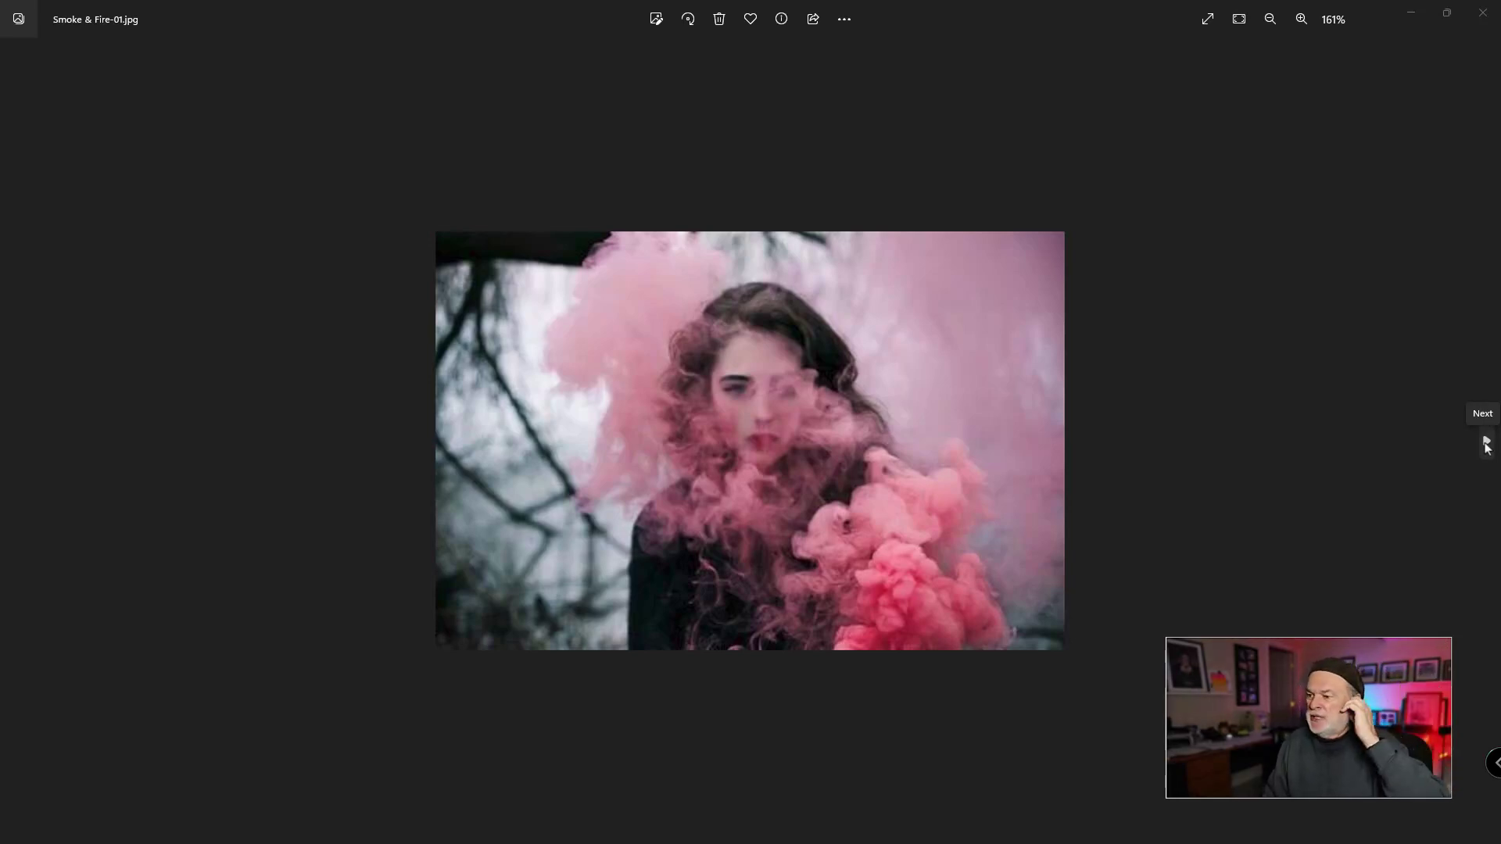
Look through the sample smoke and fire composites from Smoke & Fire-01.jpg to Smoke & Fire-13.jpg
click(1487, 444)
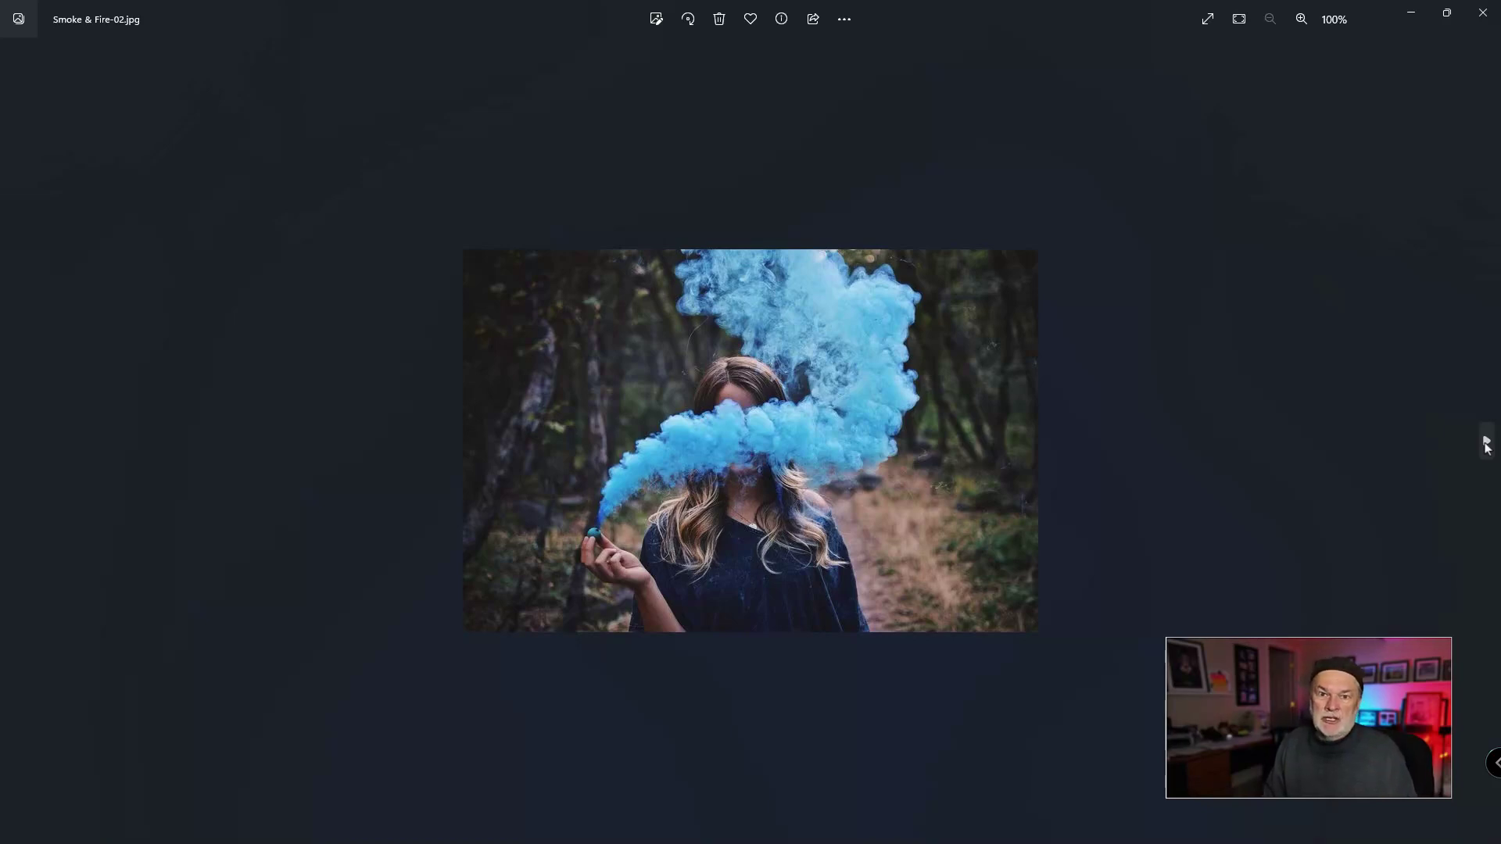
click(1486, 442)
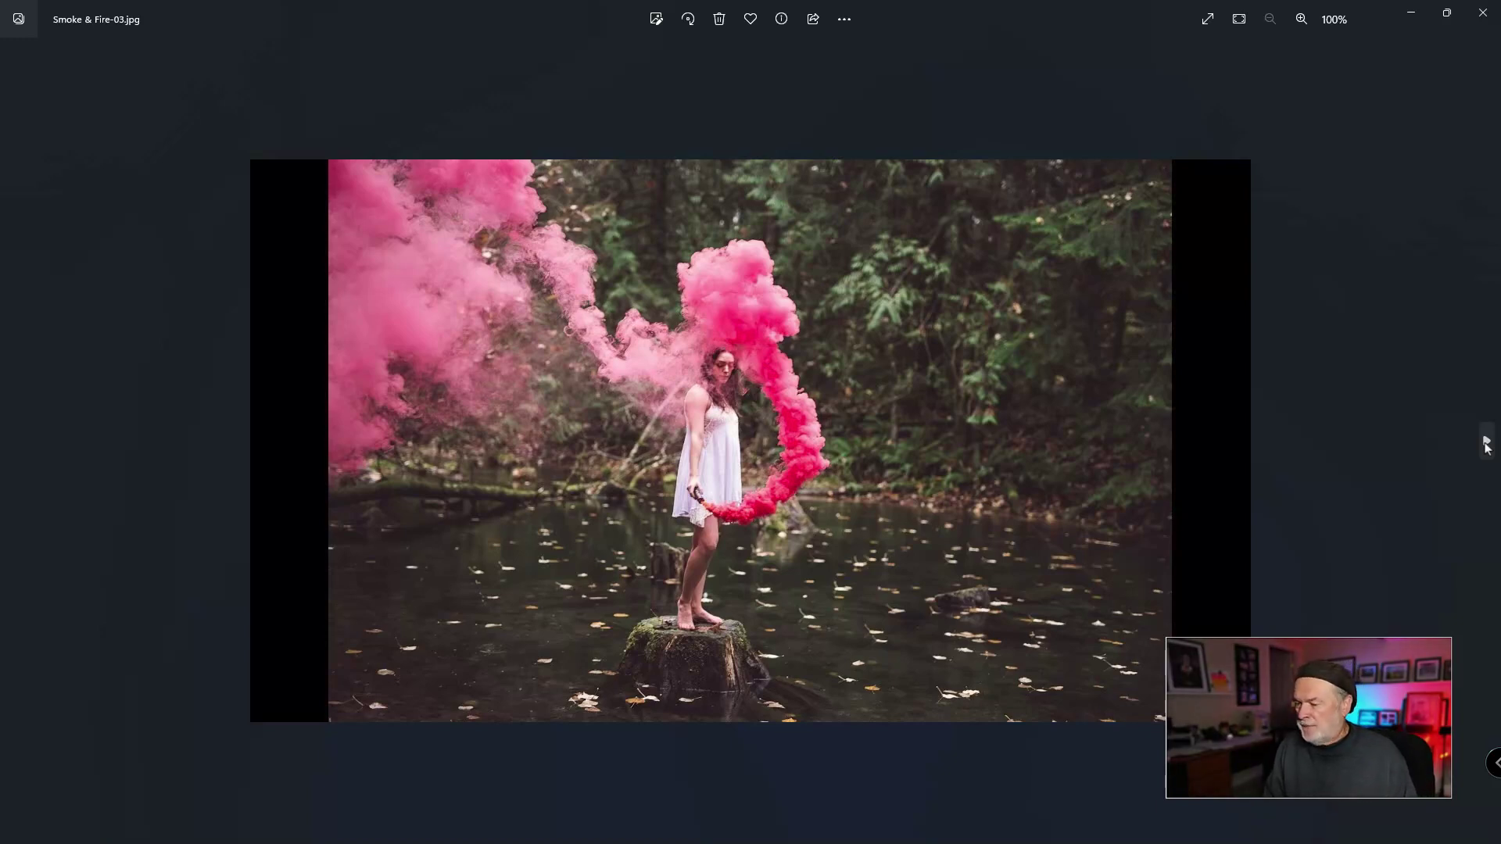
click(1487, 444)
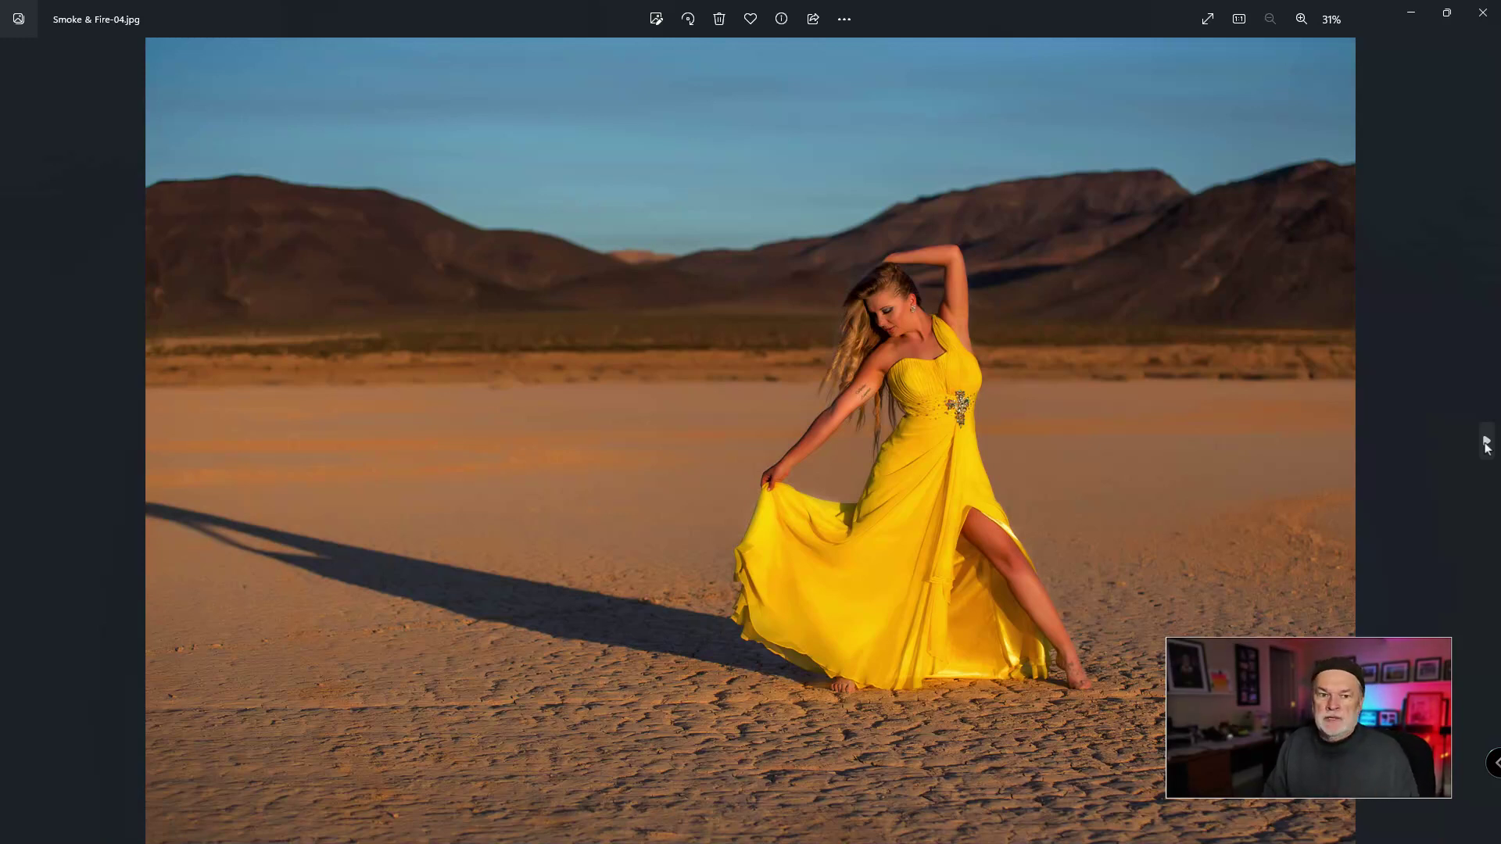
click(1486, 443)
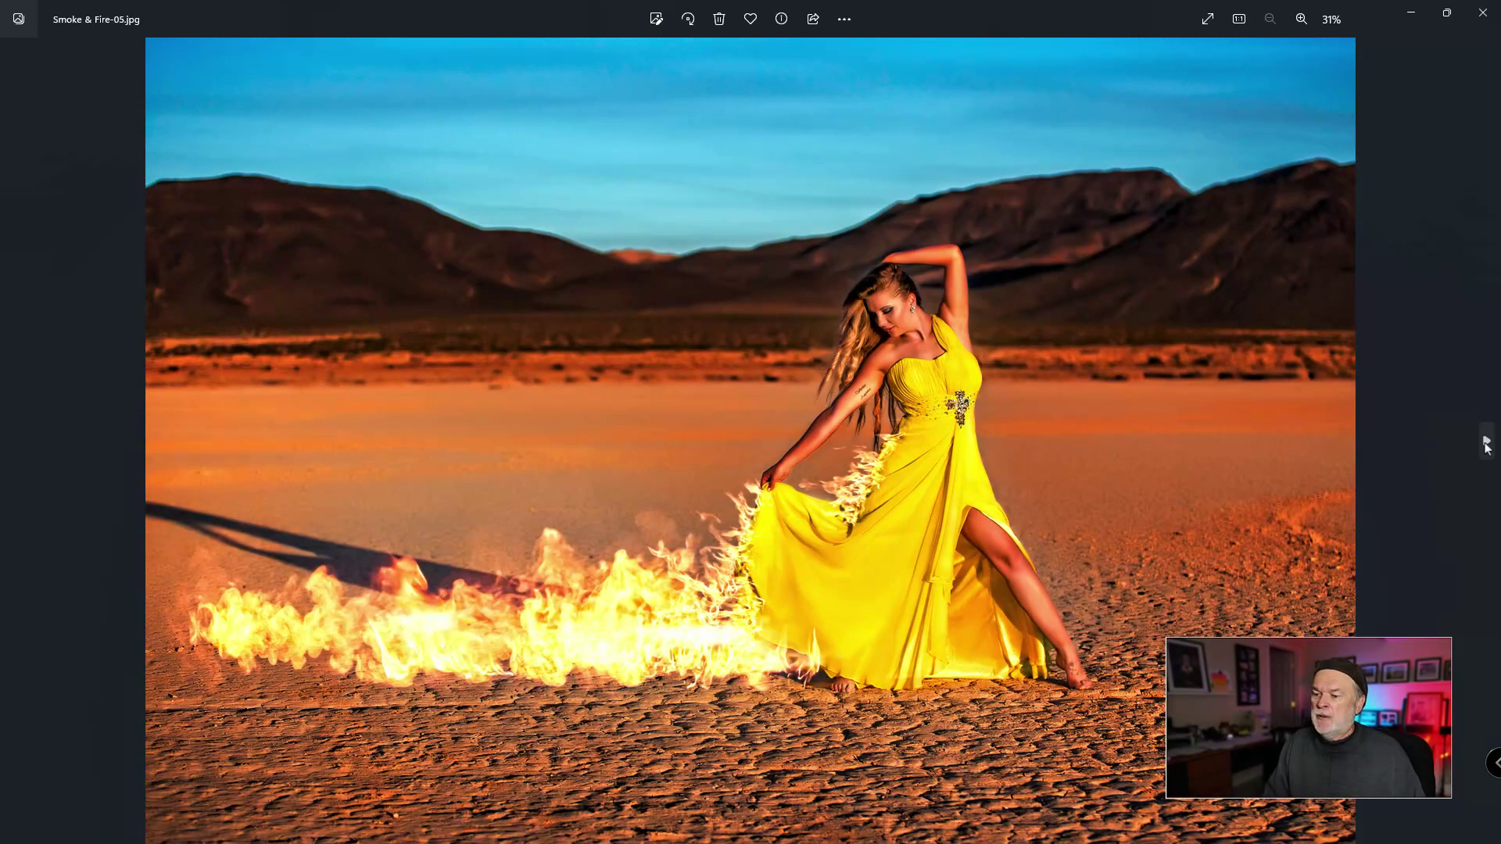
click(1485, 443)
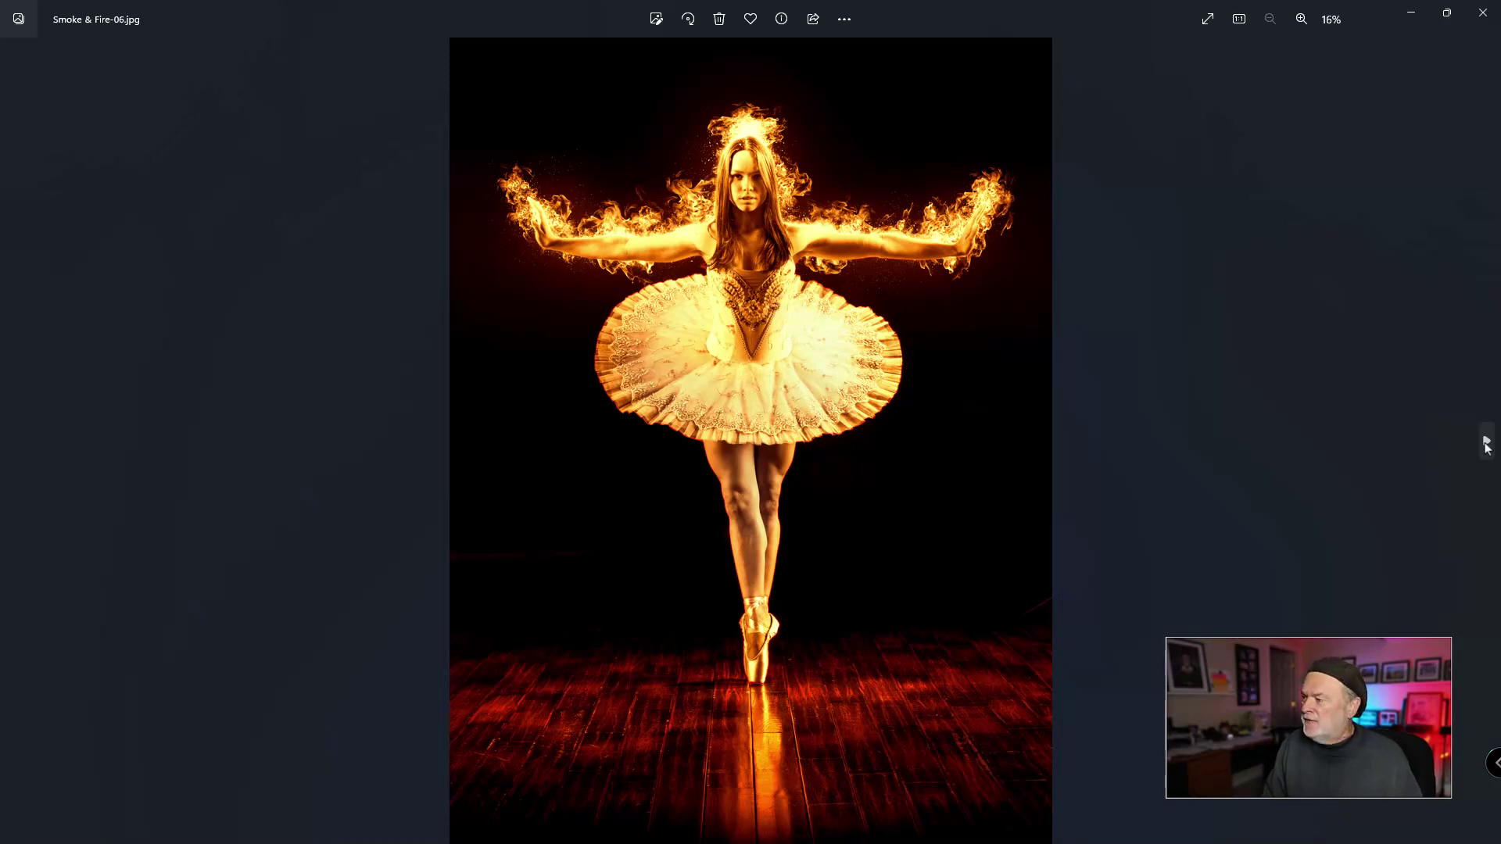
click(1486, 442)
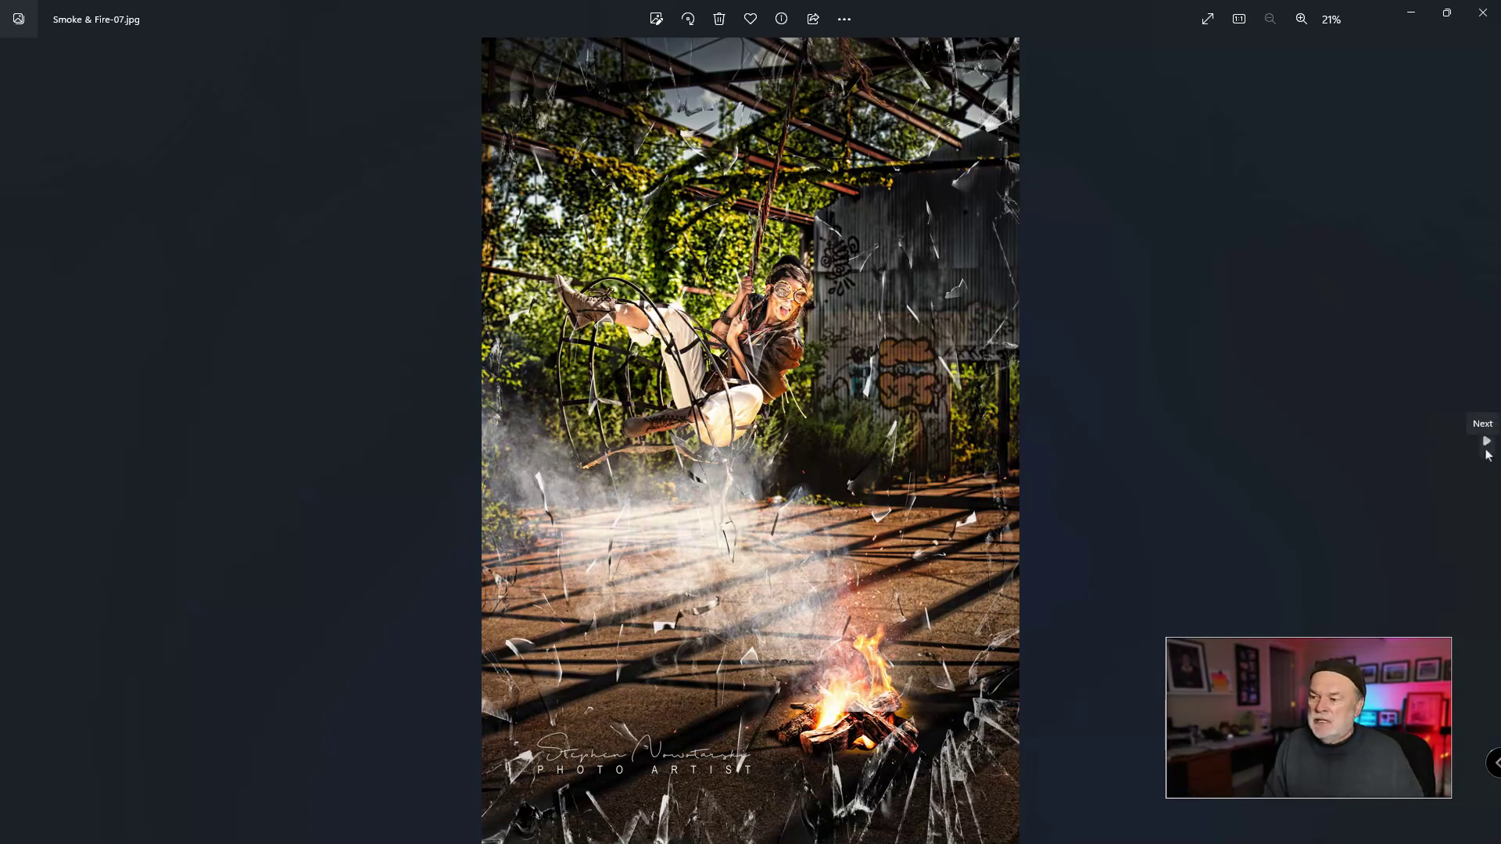
click(1486, 452)
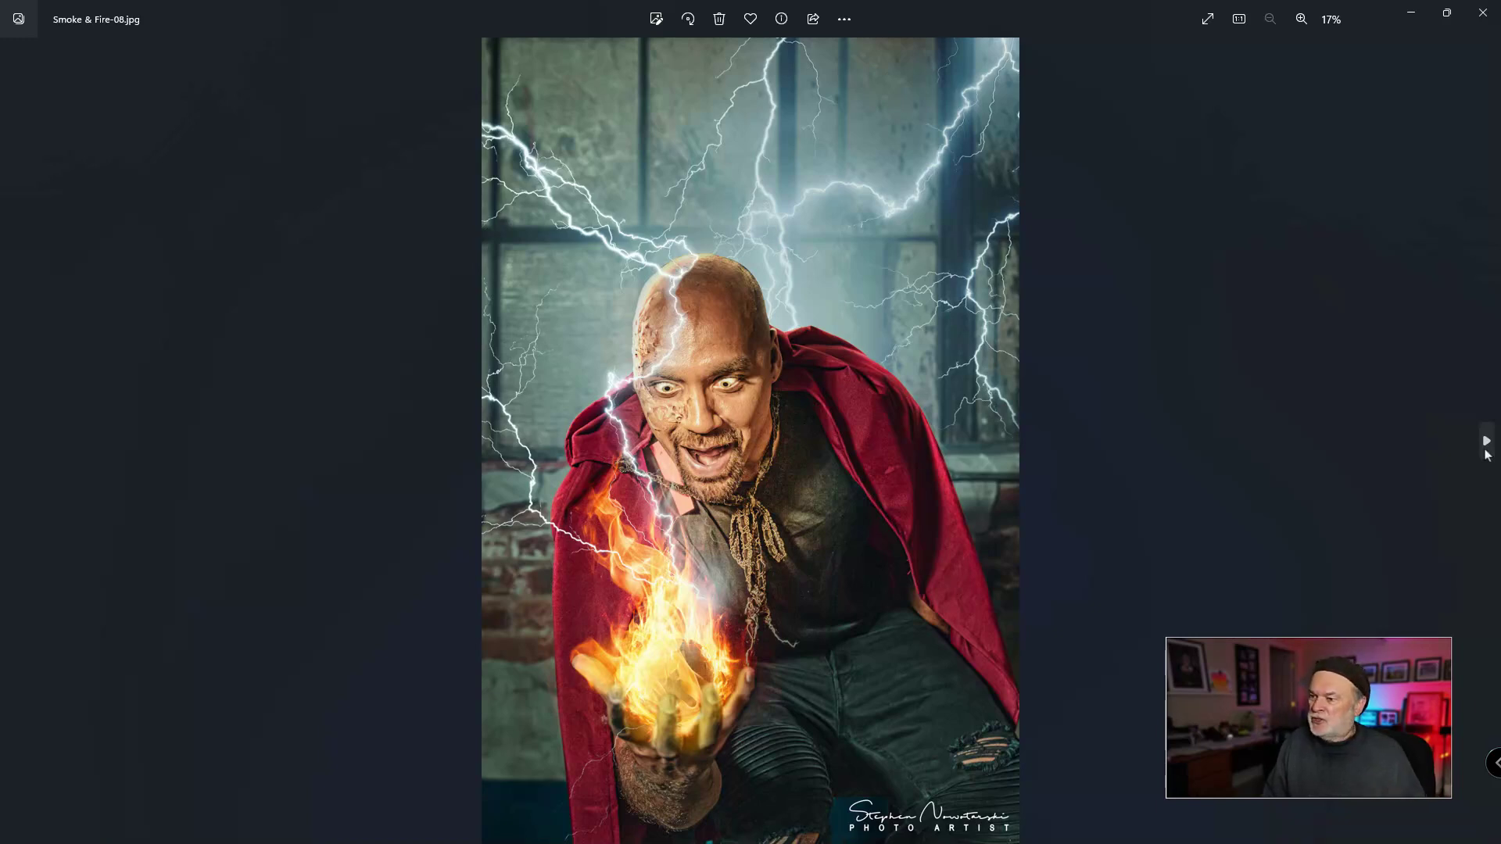
click(1486, 442)
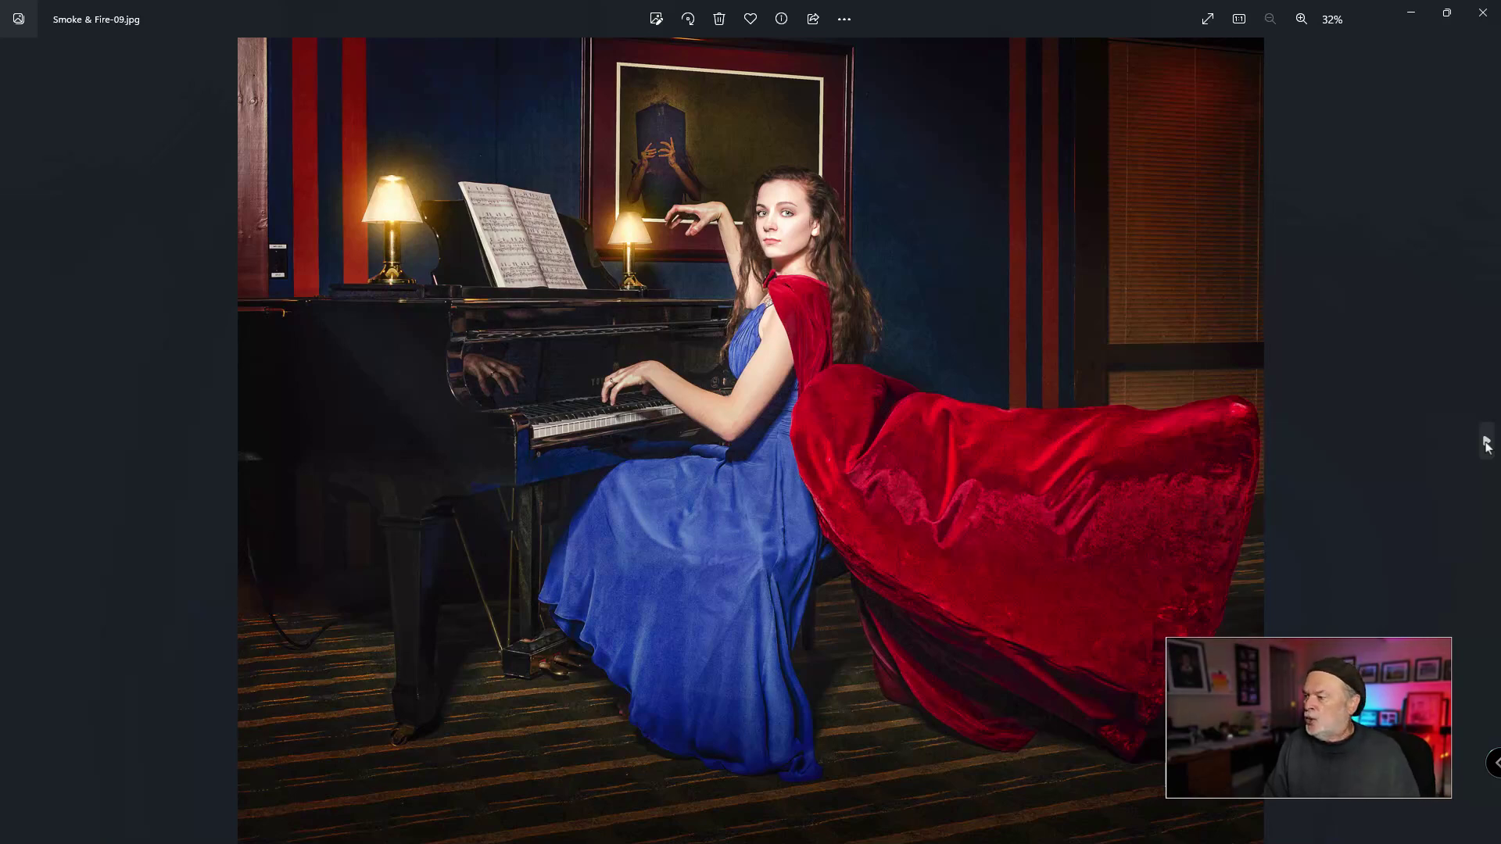
click(1487, 442)
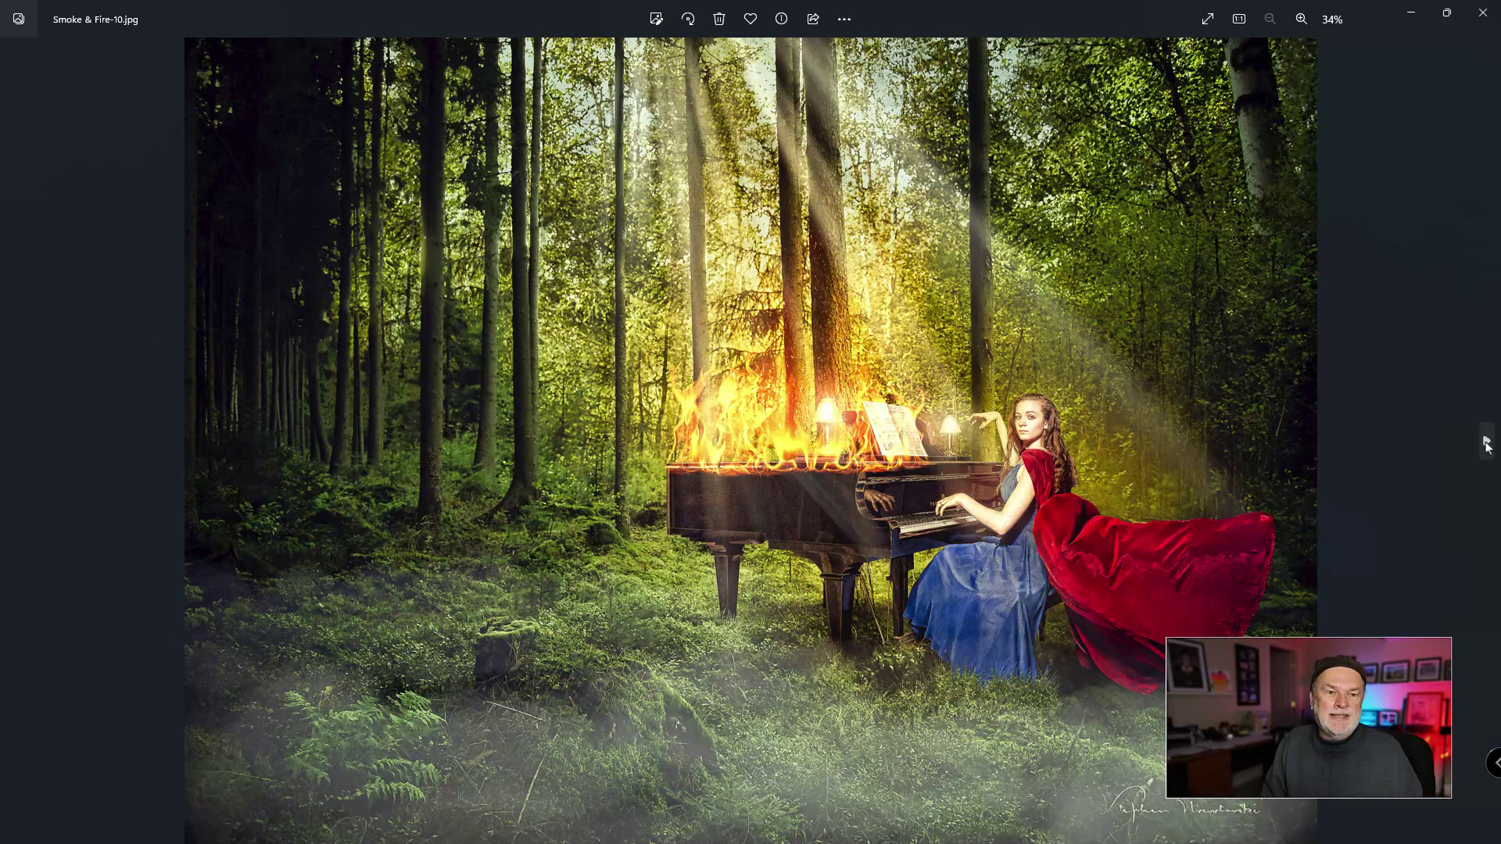
click(1486, 443)
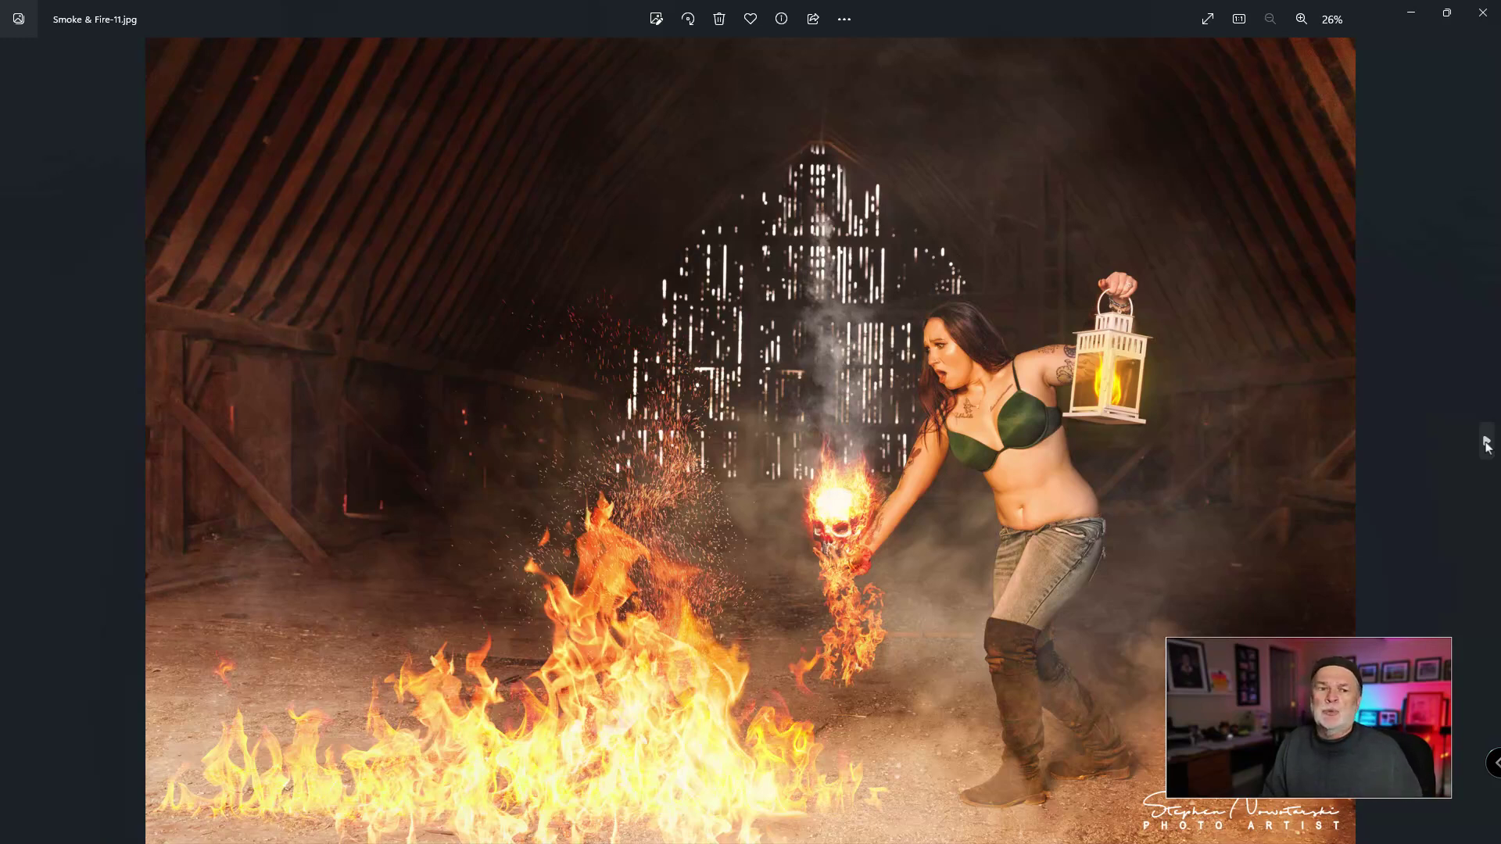
click(1487, 442)
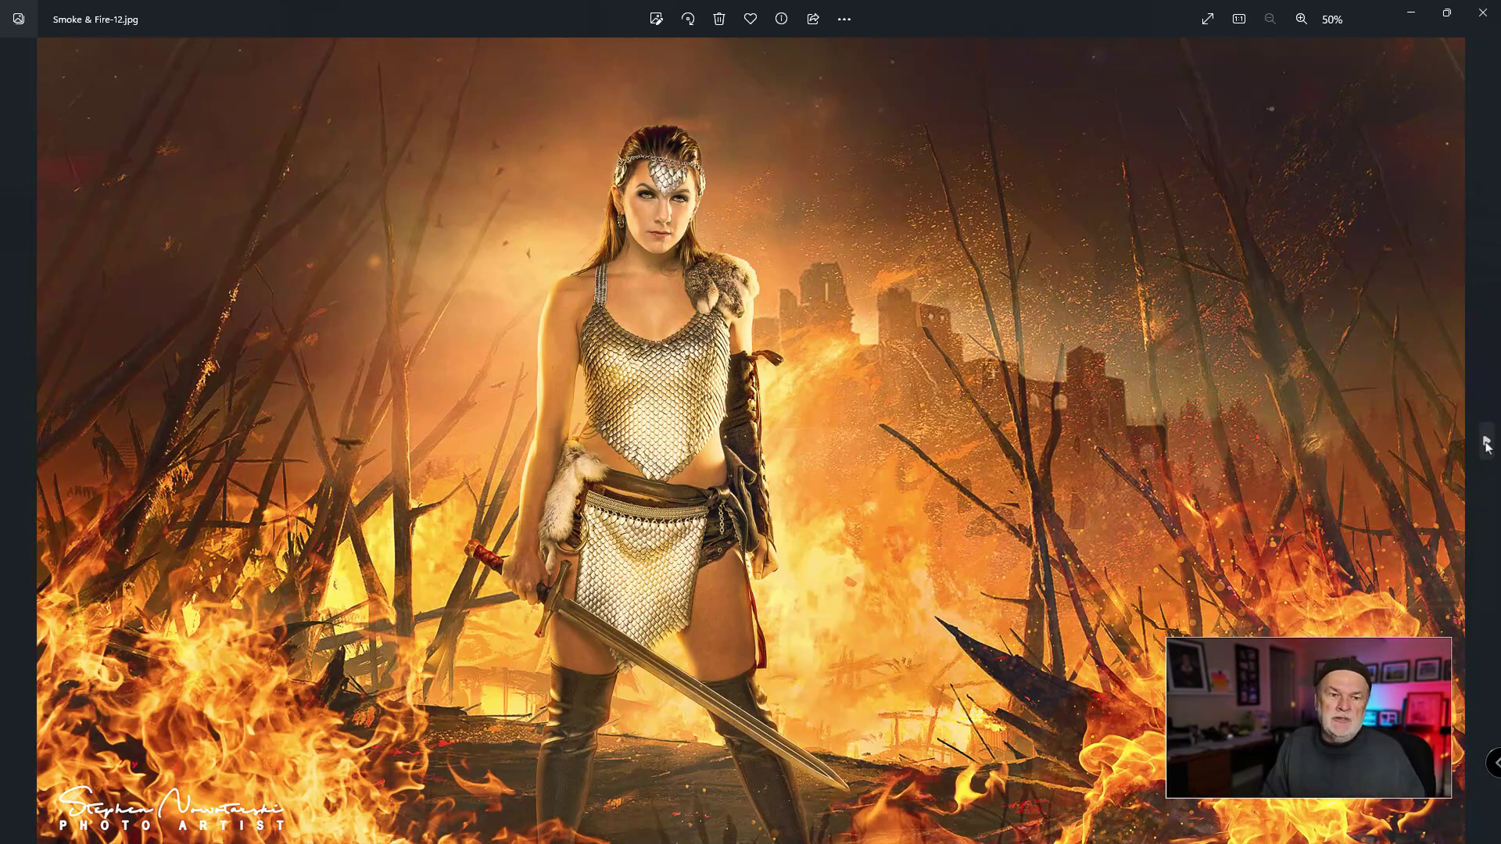
click(1487, 444)
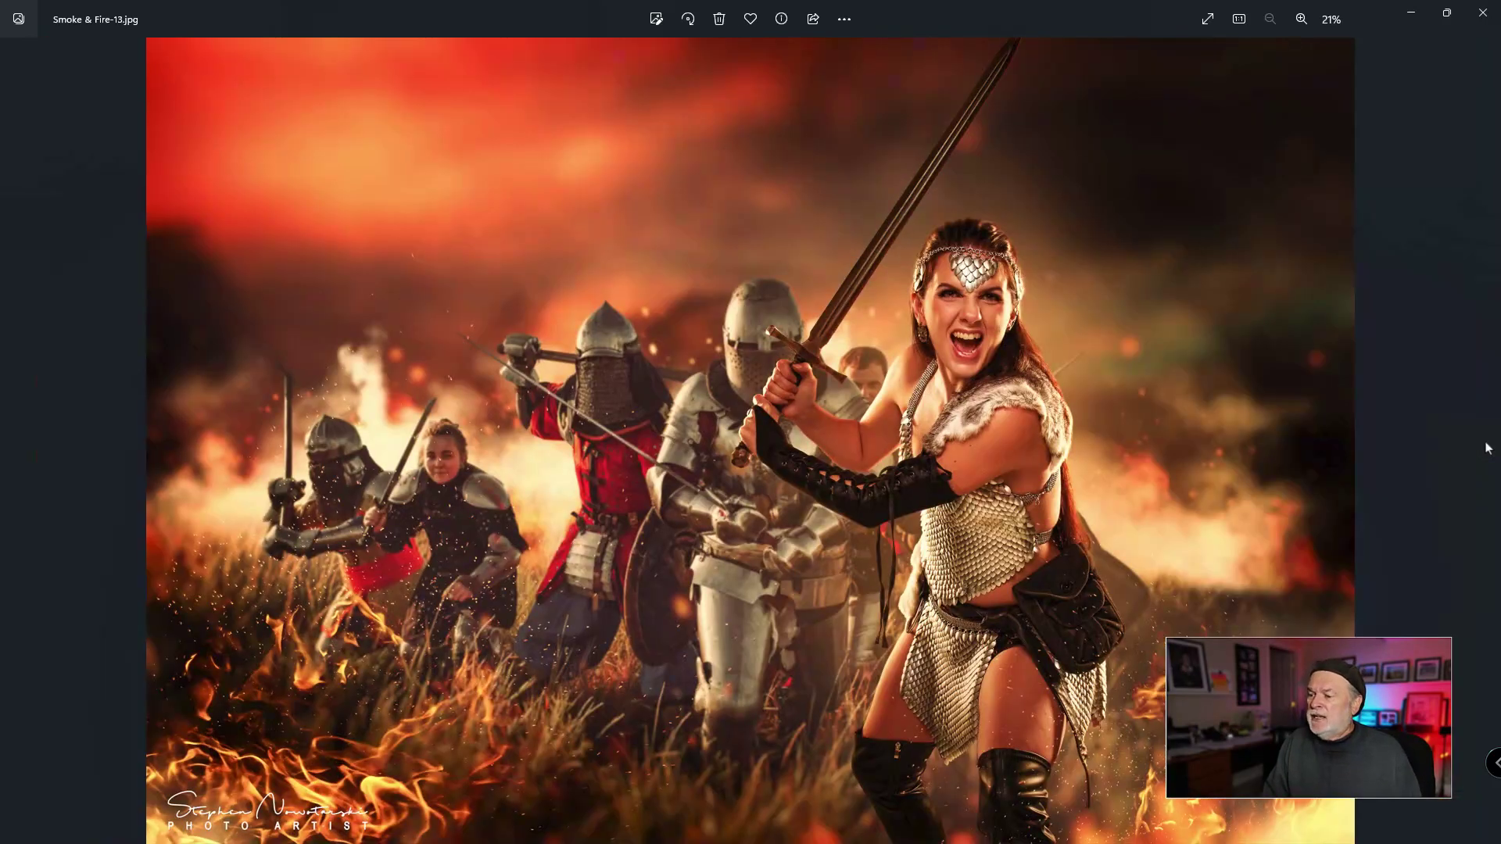
click(377, 750)
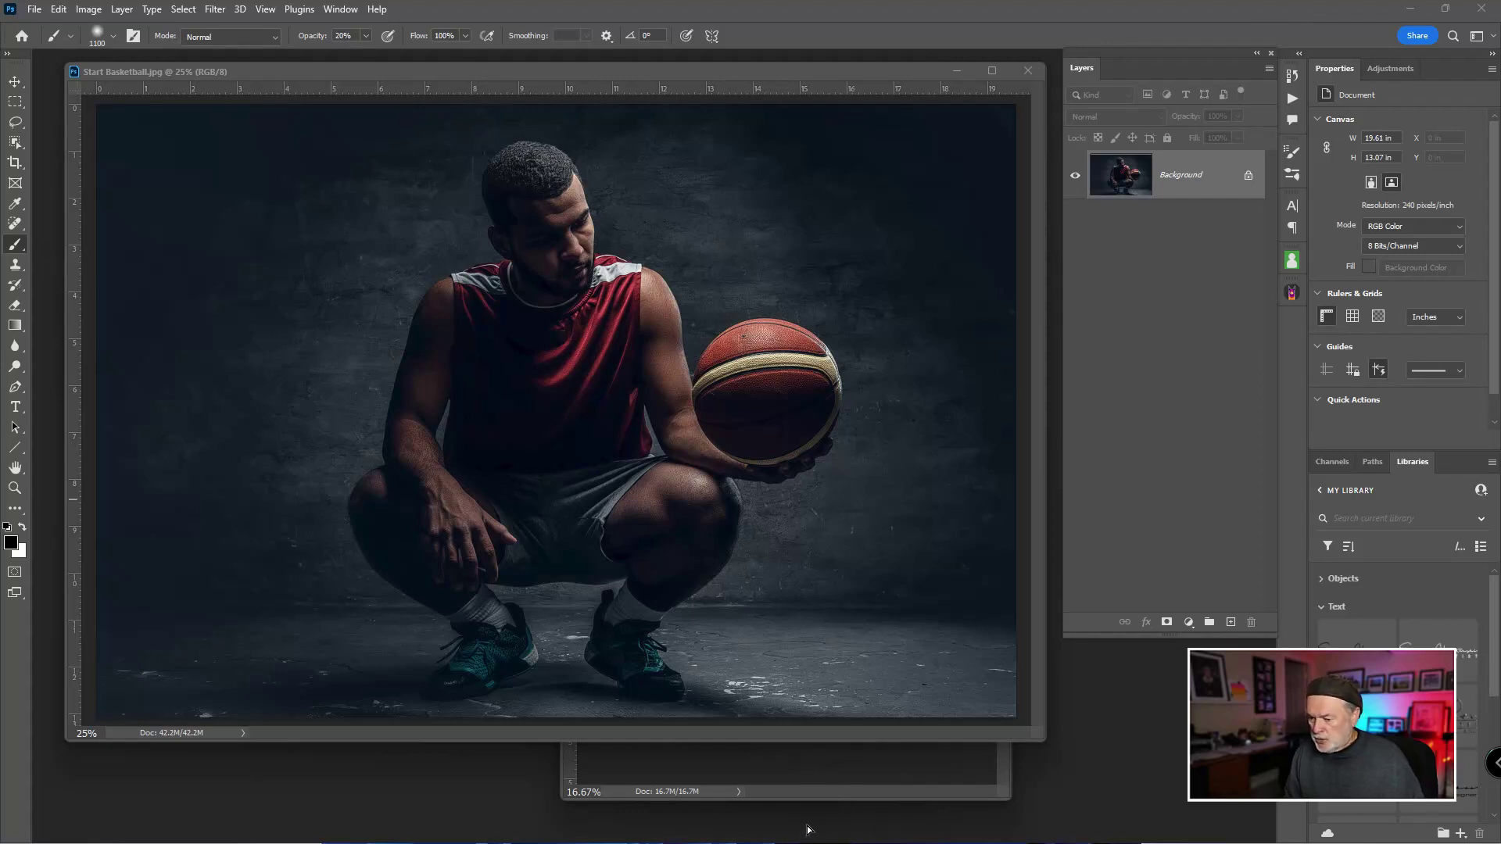
Switch to Adobe Bridge and open the Fire_Overlays folder inside Overlays > Fire on the Templates drive
key(alt+Tab)
key(alt+Tab)
key(alt+Tab)
key(alt+Tab)
key(alt+Tab)
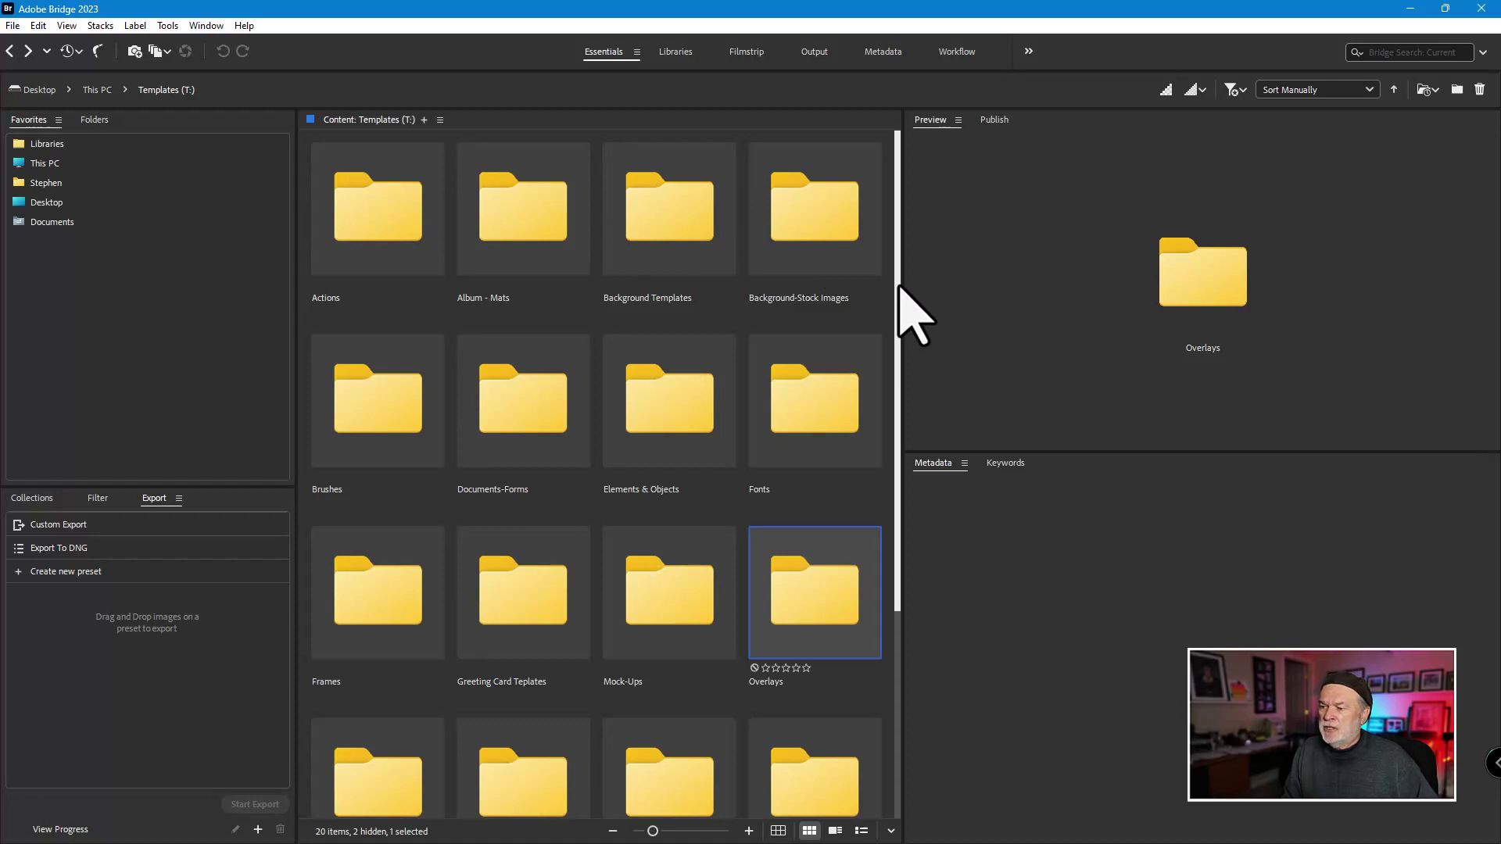
double_click(817, 602)
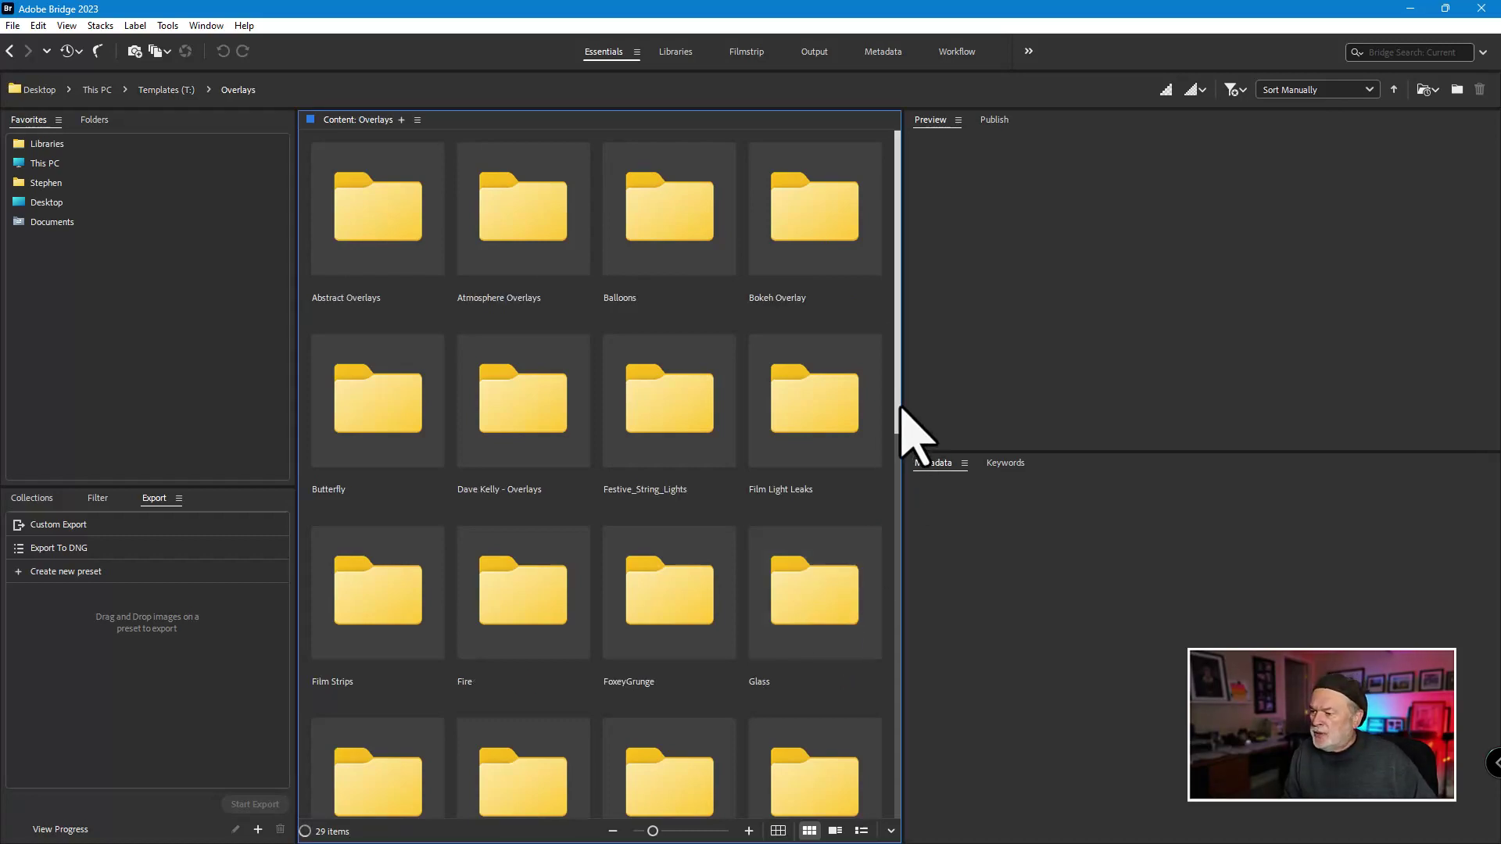
drag(898, 429, 900, 474)
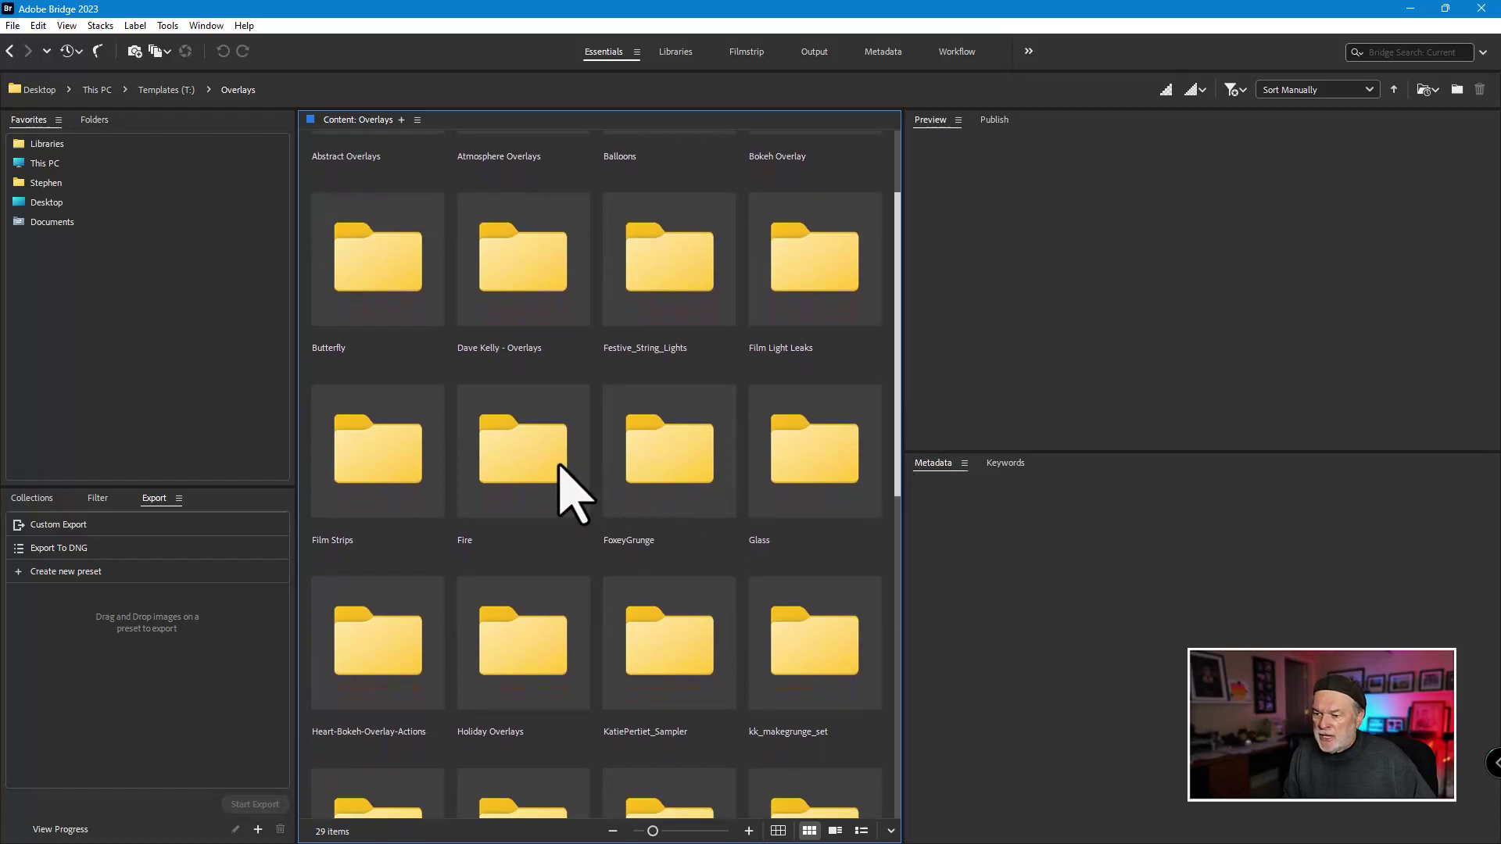
double_click(549, 466)
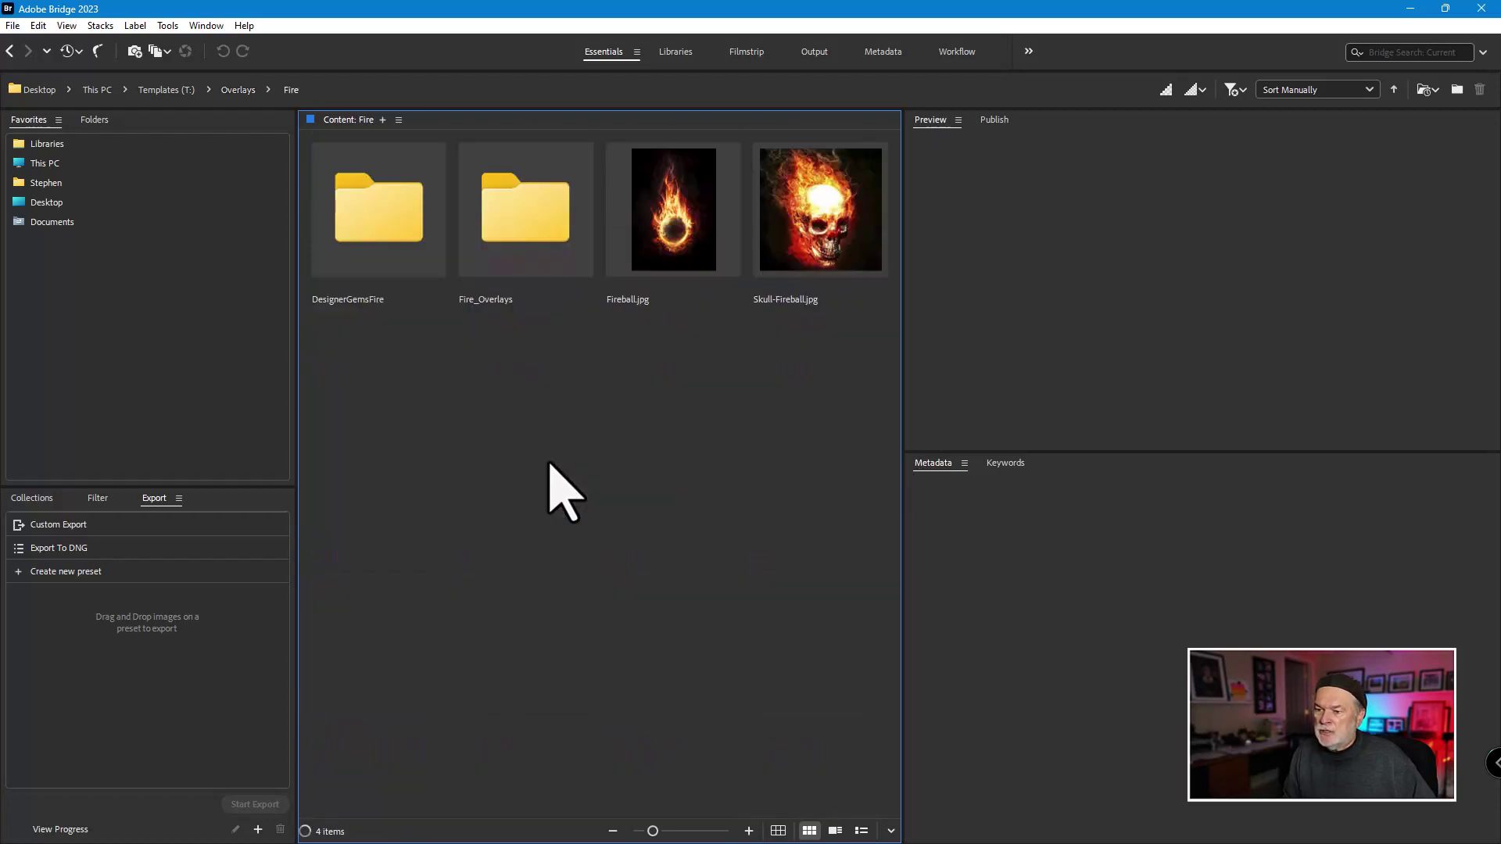
double_click(522, 239)
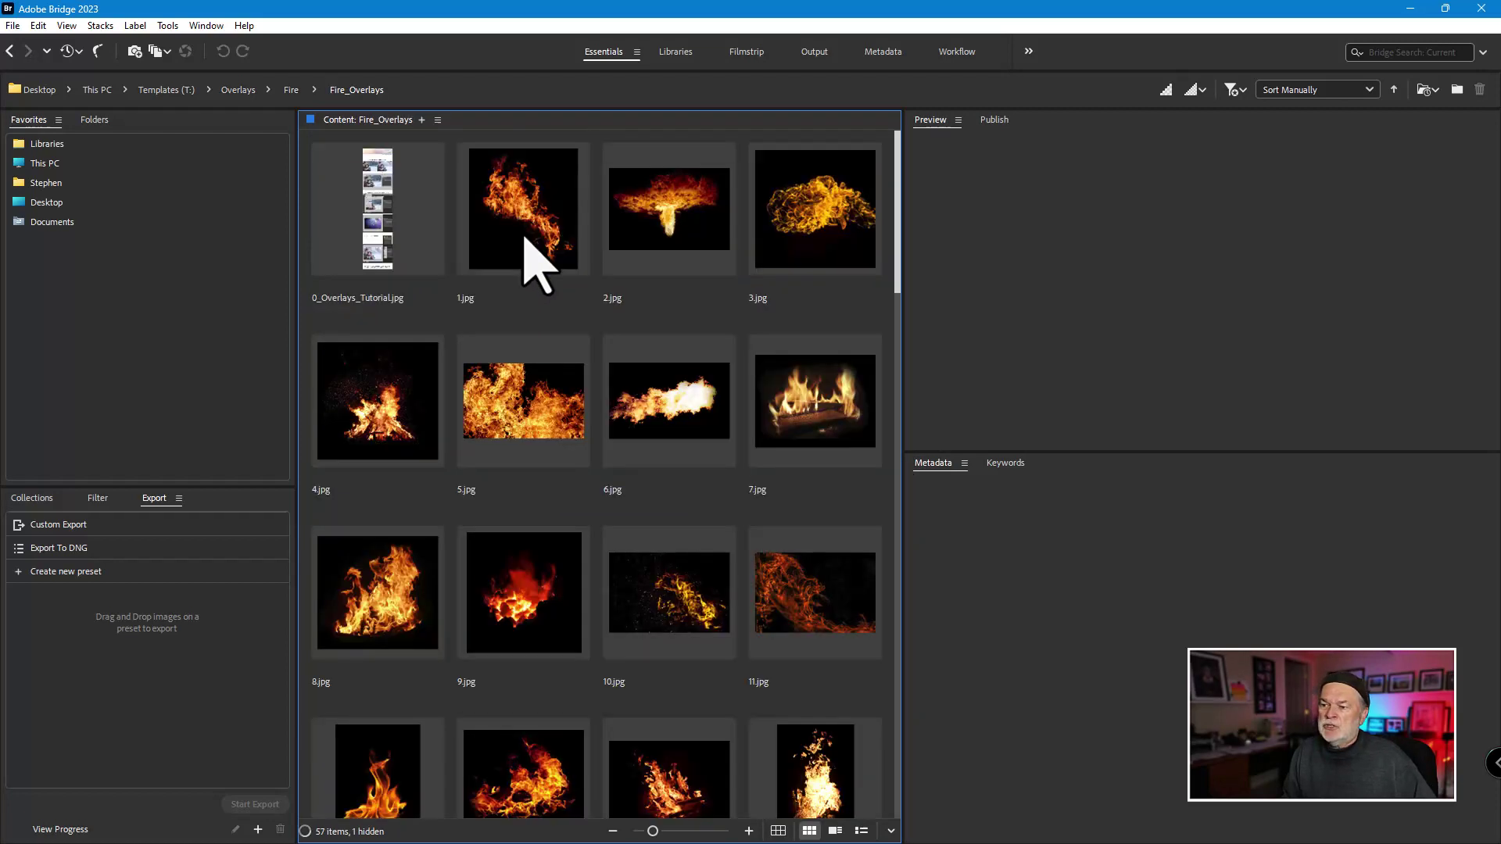
Browse the fire overlay images and preview 12.jpg
drag(897, 242, 891, 419)
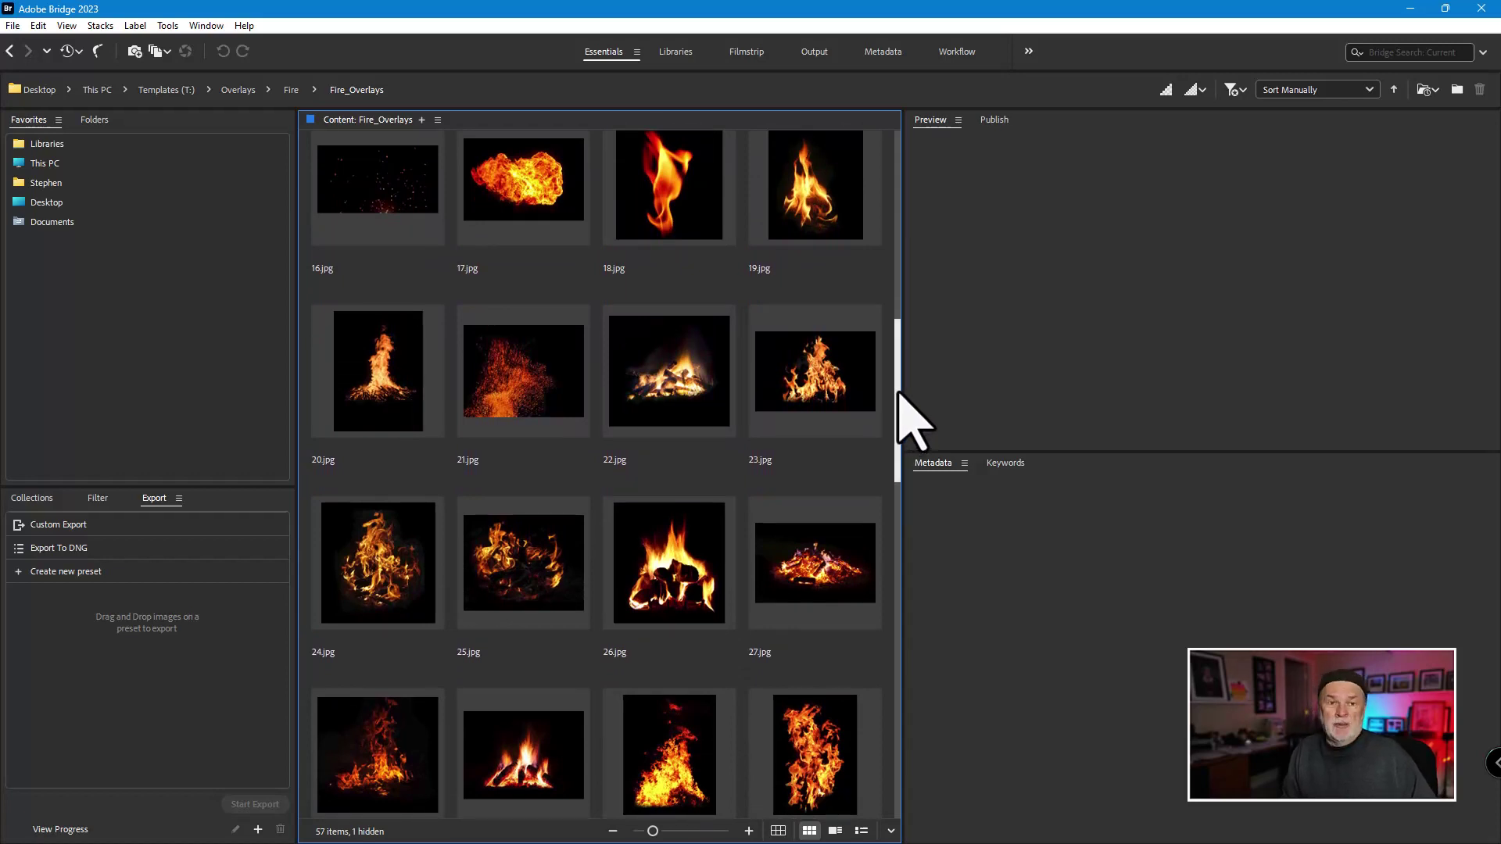
drag(898, 395, 898, 357)
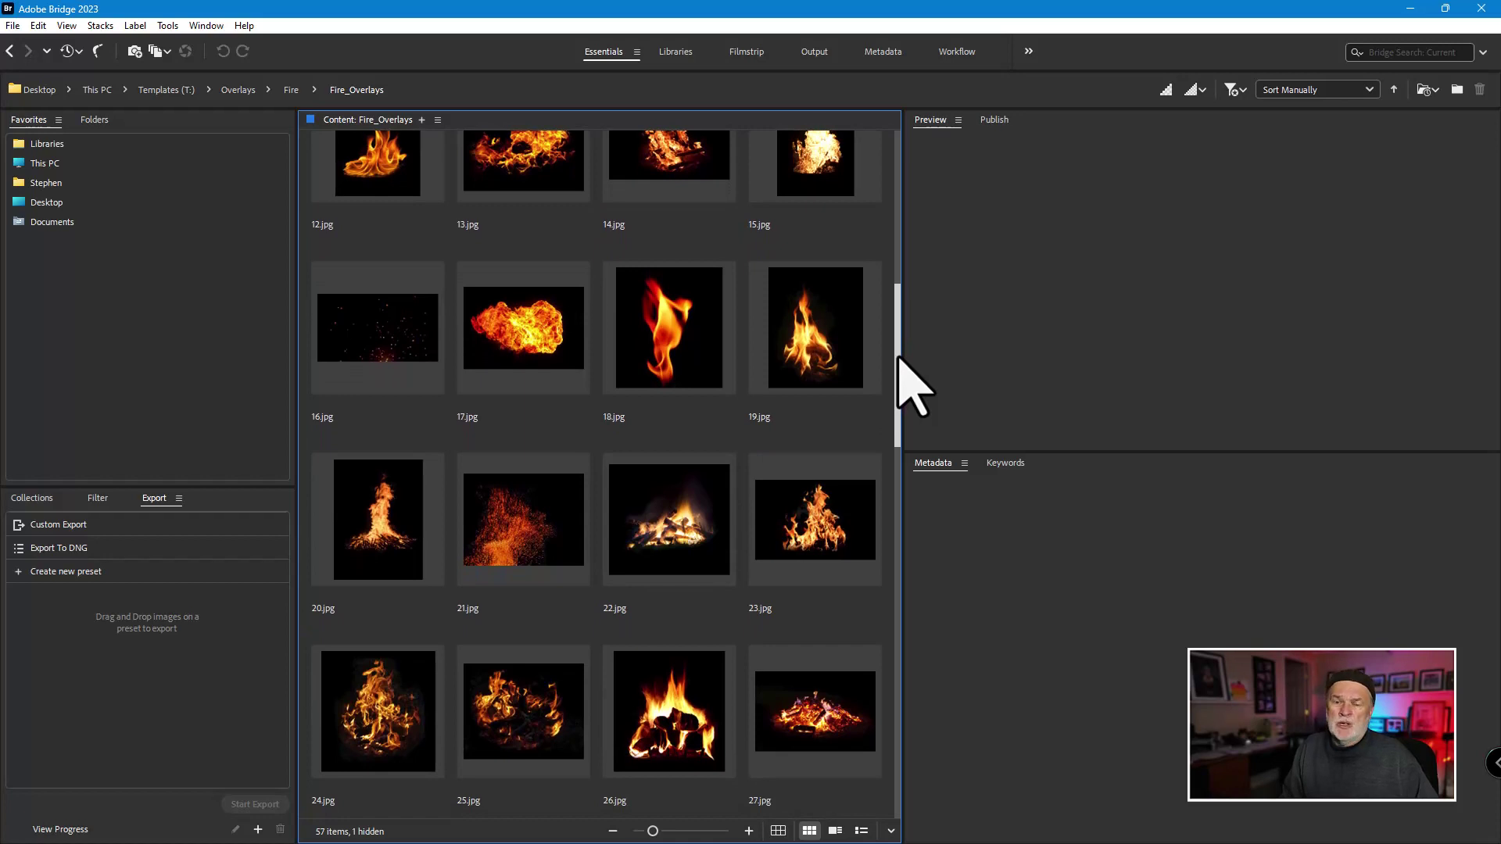
drag(899, 358, 898, 284)
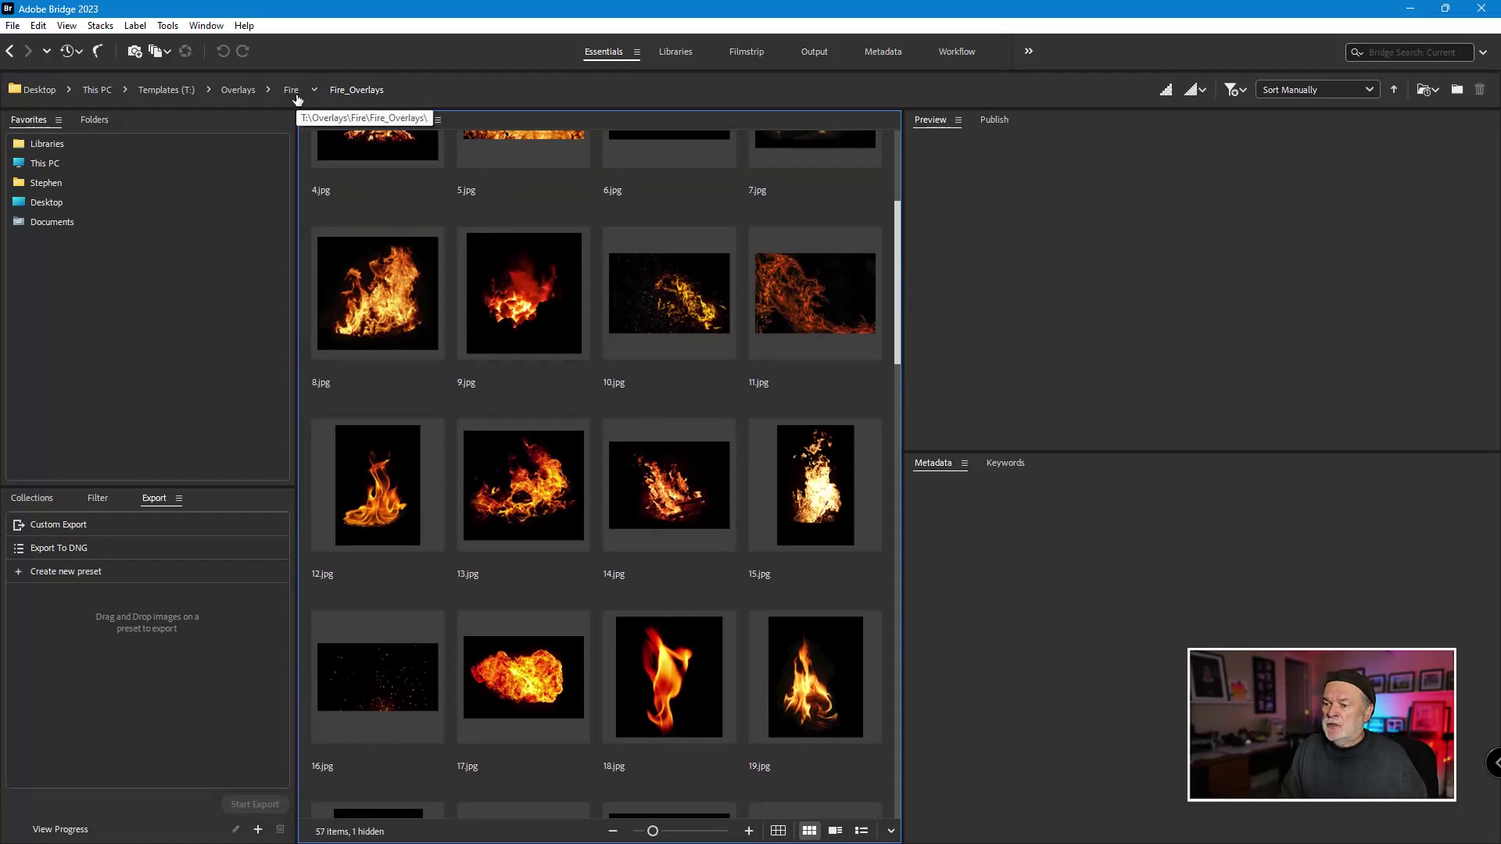
click(378, 500)
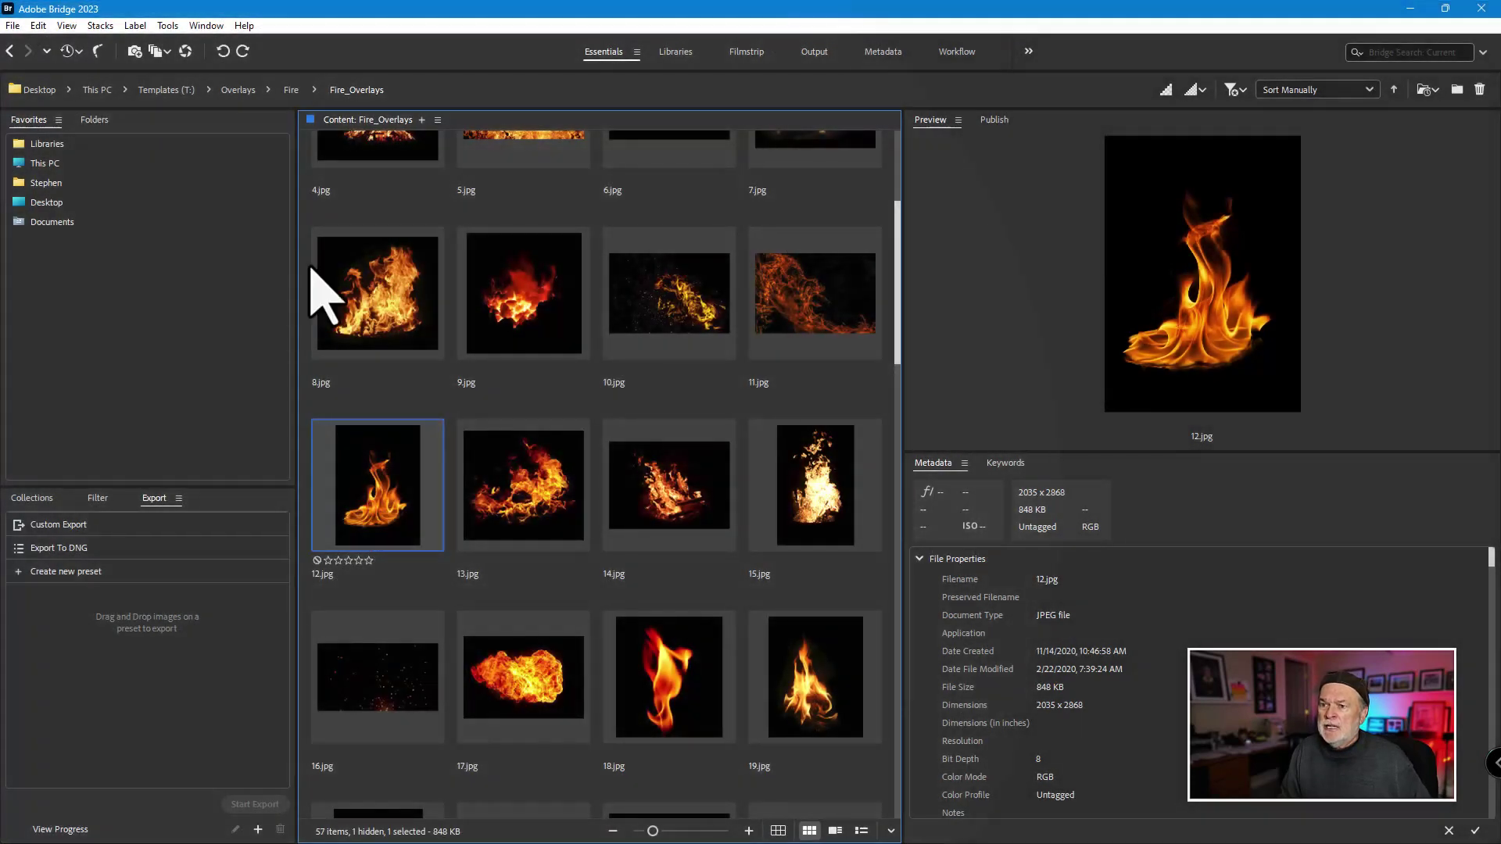
Go back to the Overlays folder and browse the Smoke_Bombs images inside its Smoke folder
click(239, 90)
drag(898, 352, 904, 608)
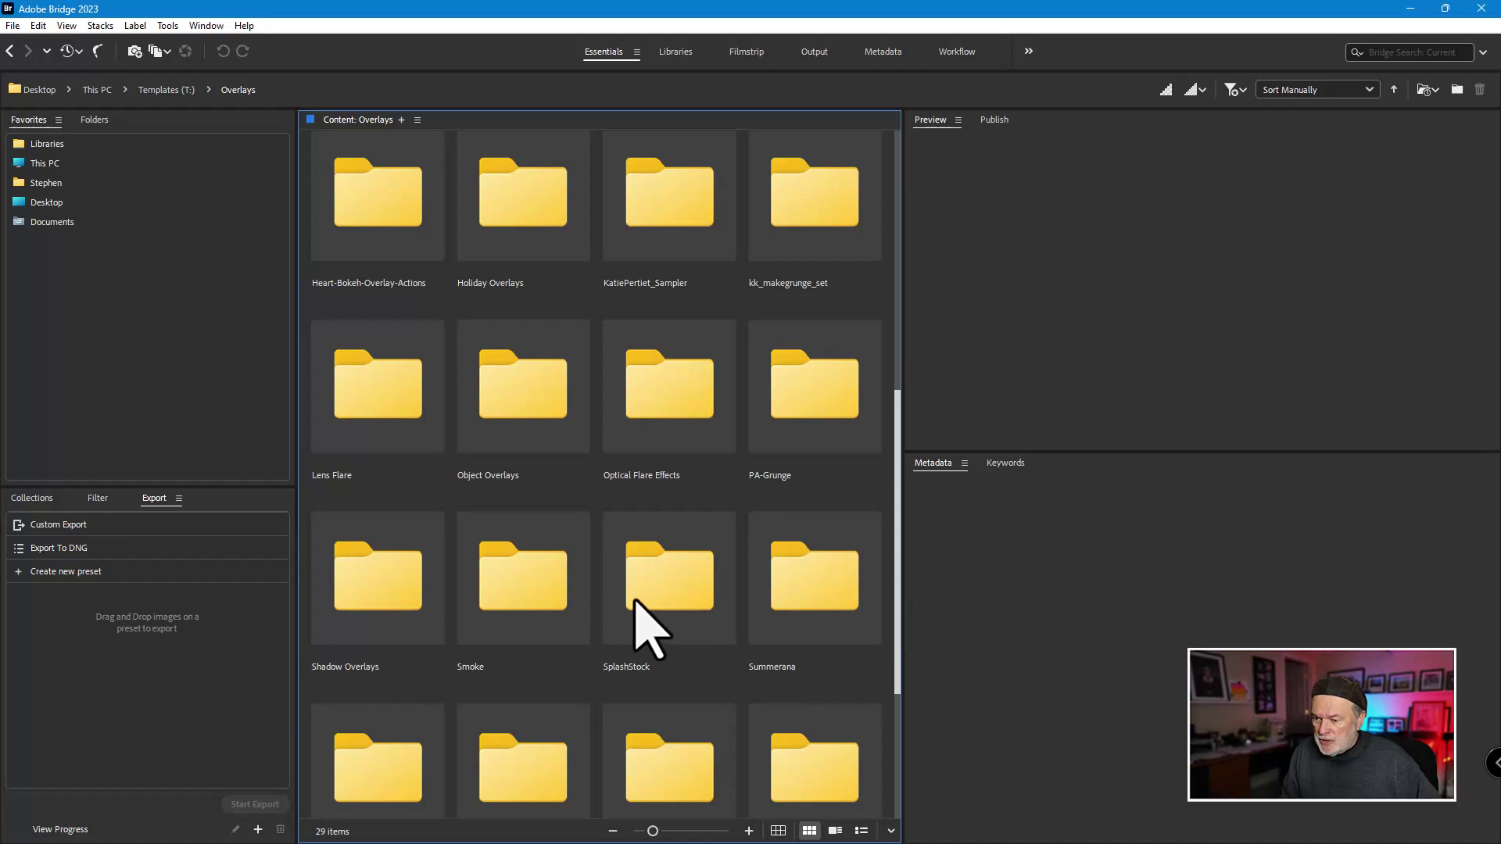
click(552, 582)
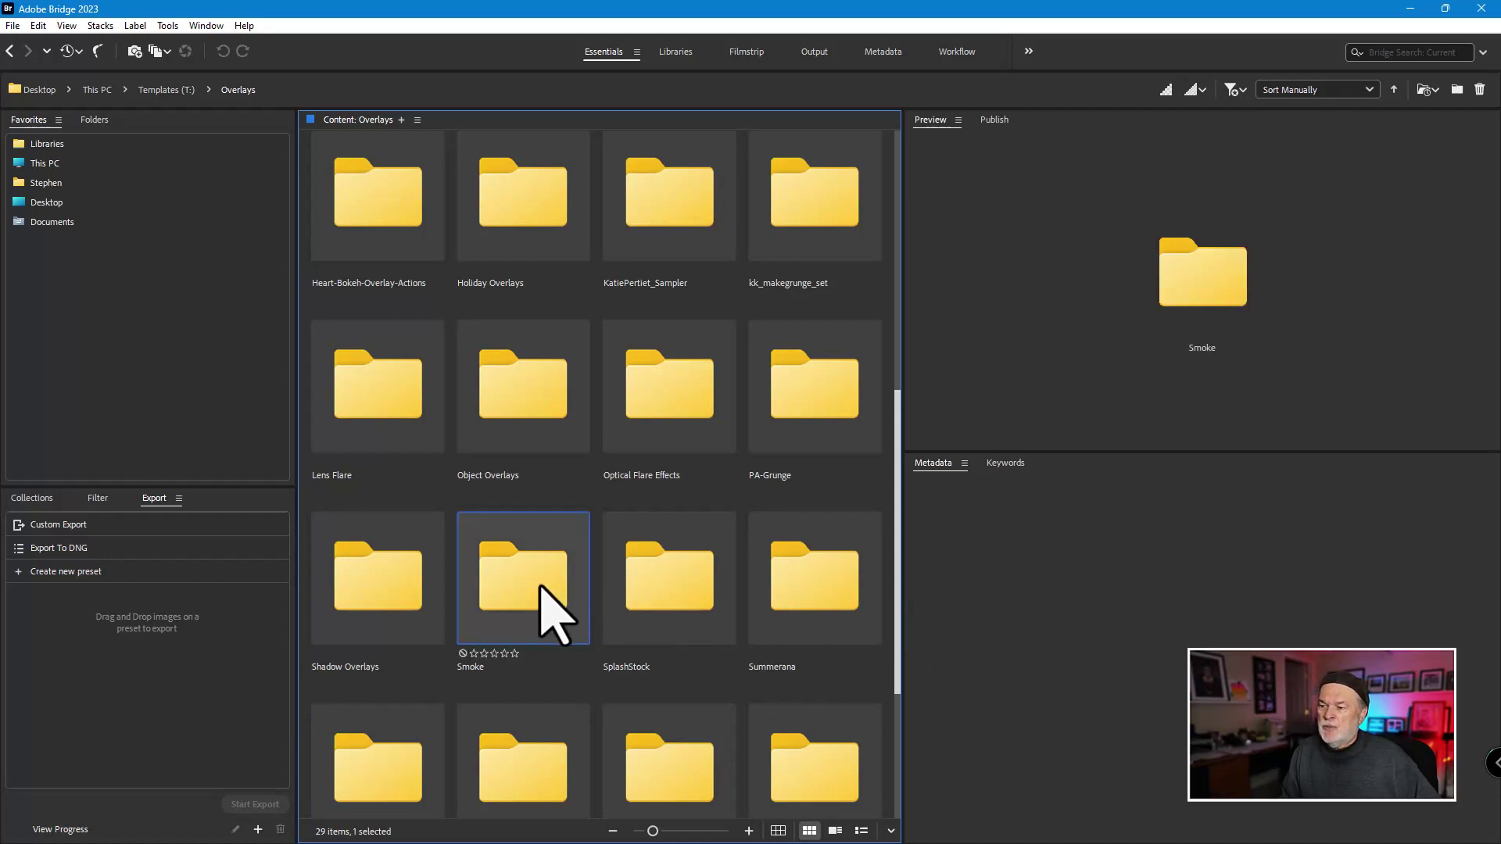
double_click(540, 588)
click(529, 209)
double_click(532, 209)
drag(901, 219, 911, 167)
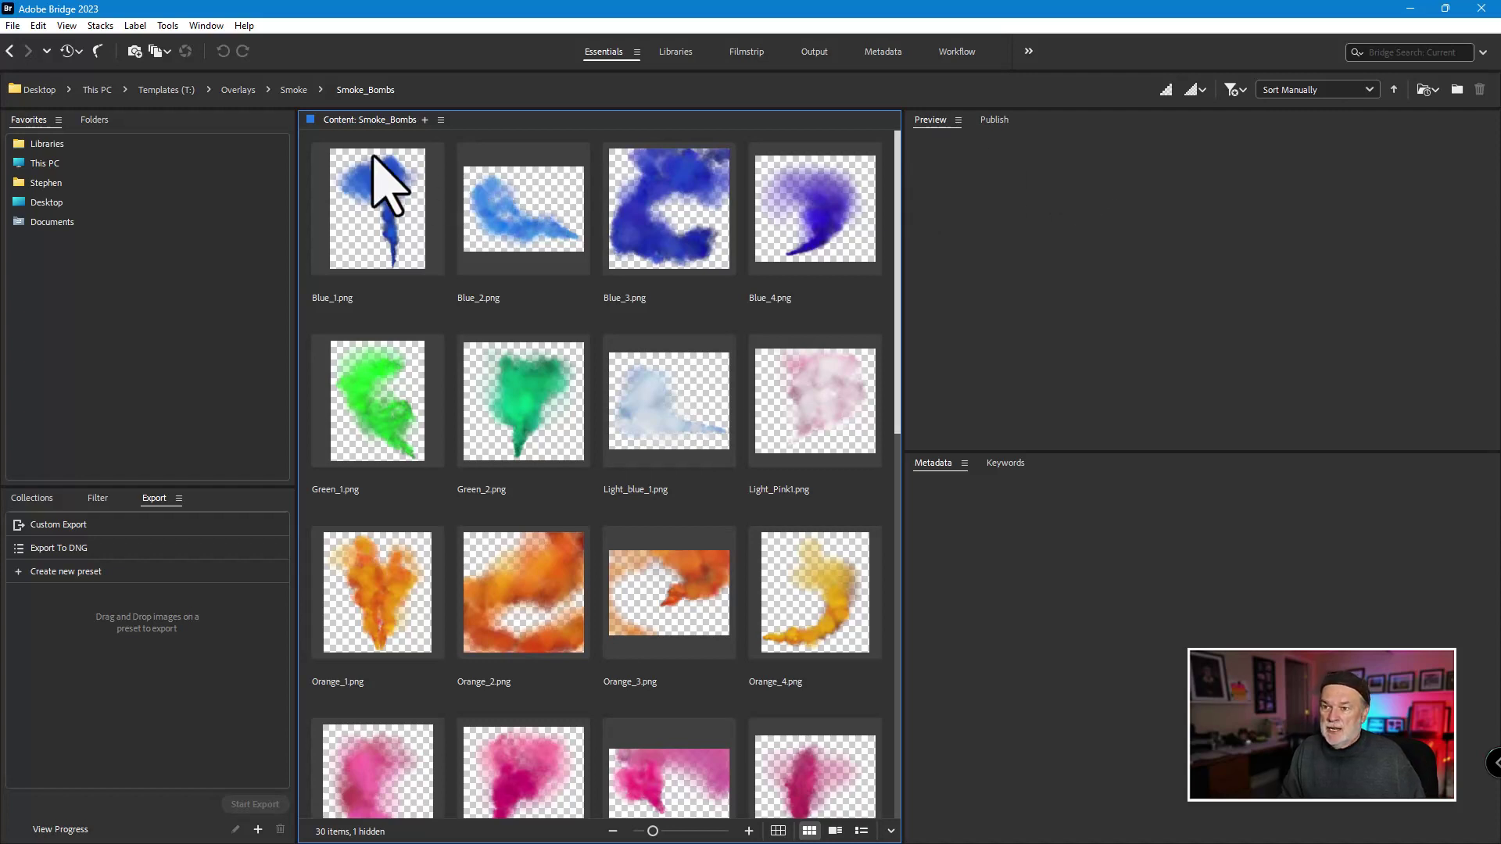
Return to the Overlays folder and switch back to Photoshop
click(294, 90)
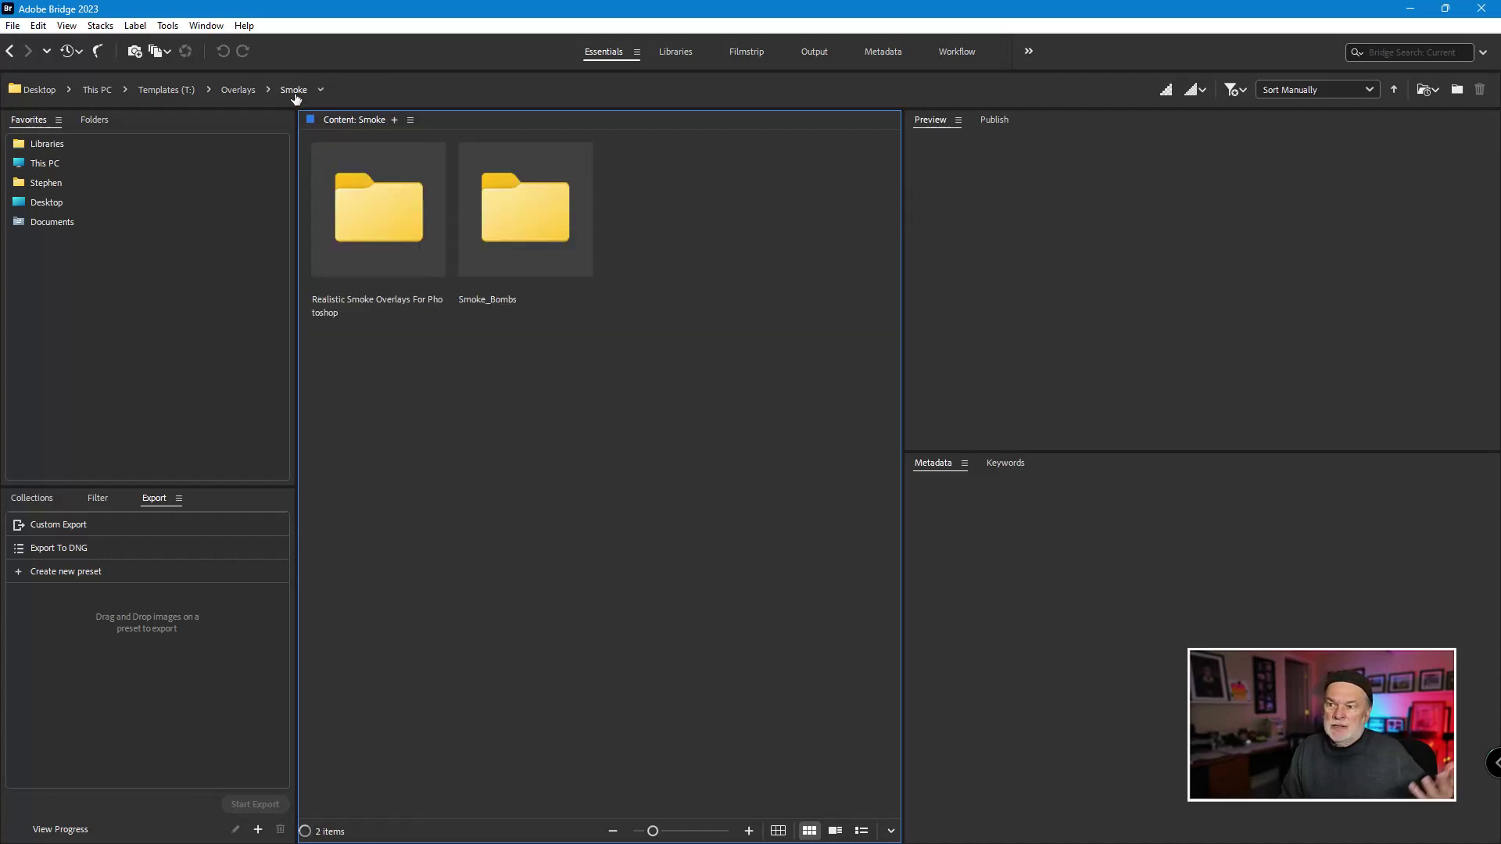
click(239, 90)
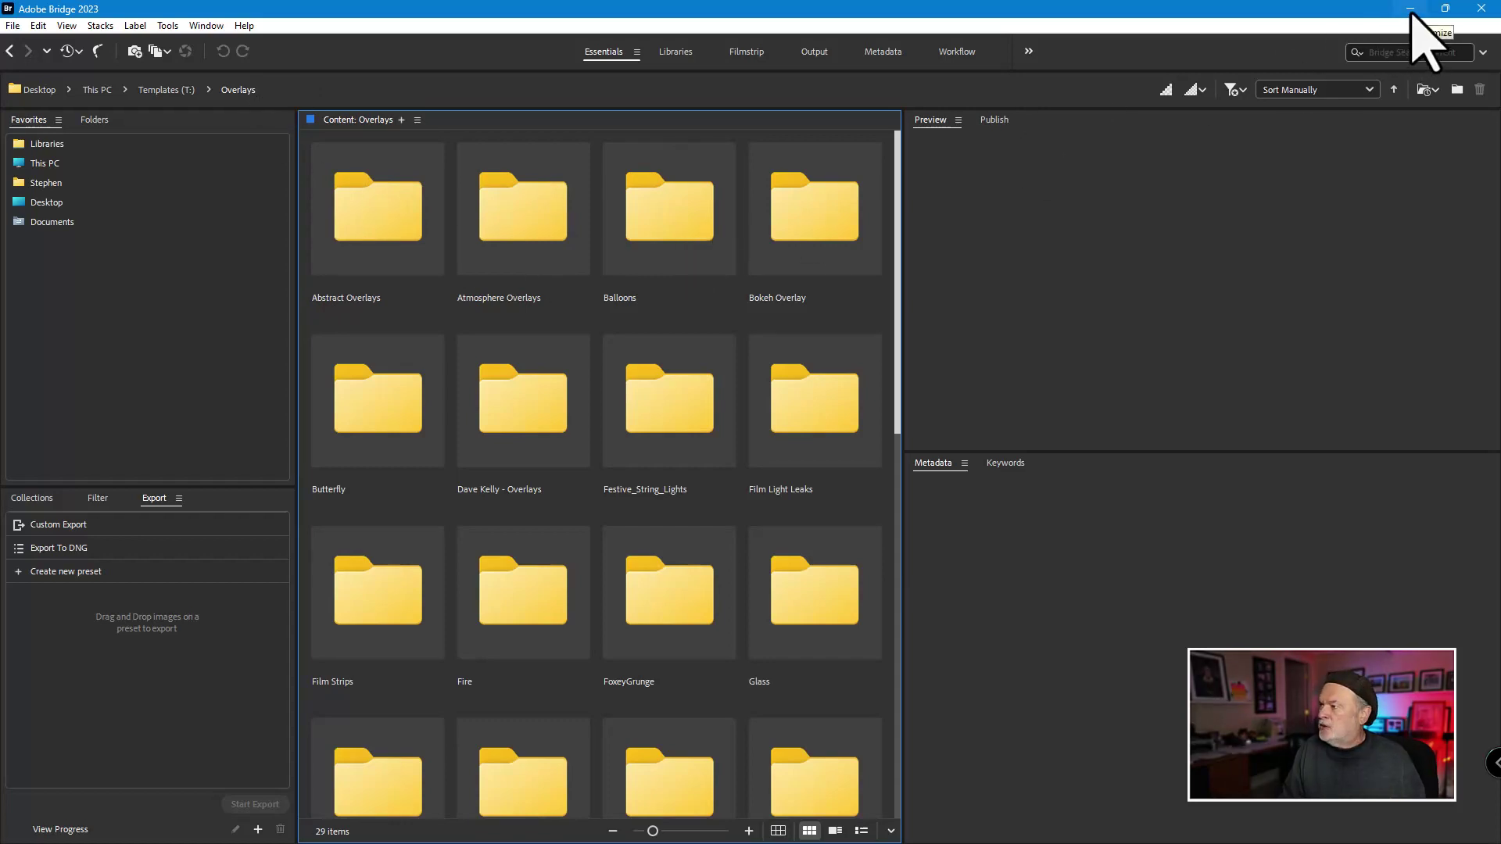
click(1481, 10)
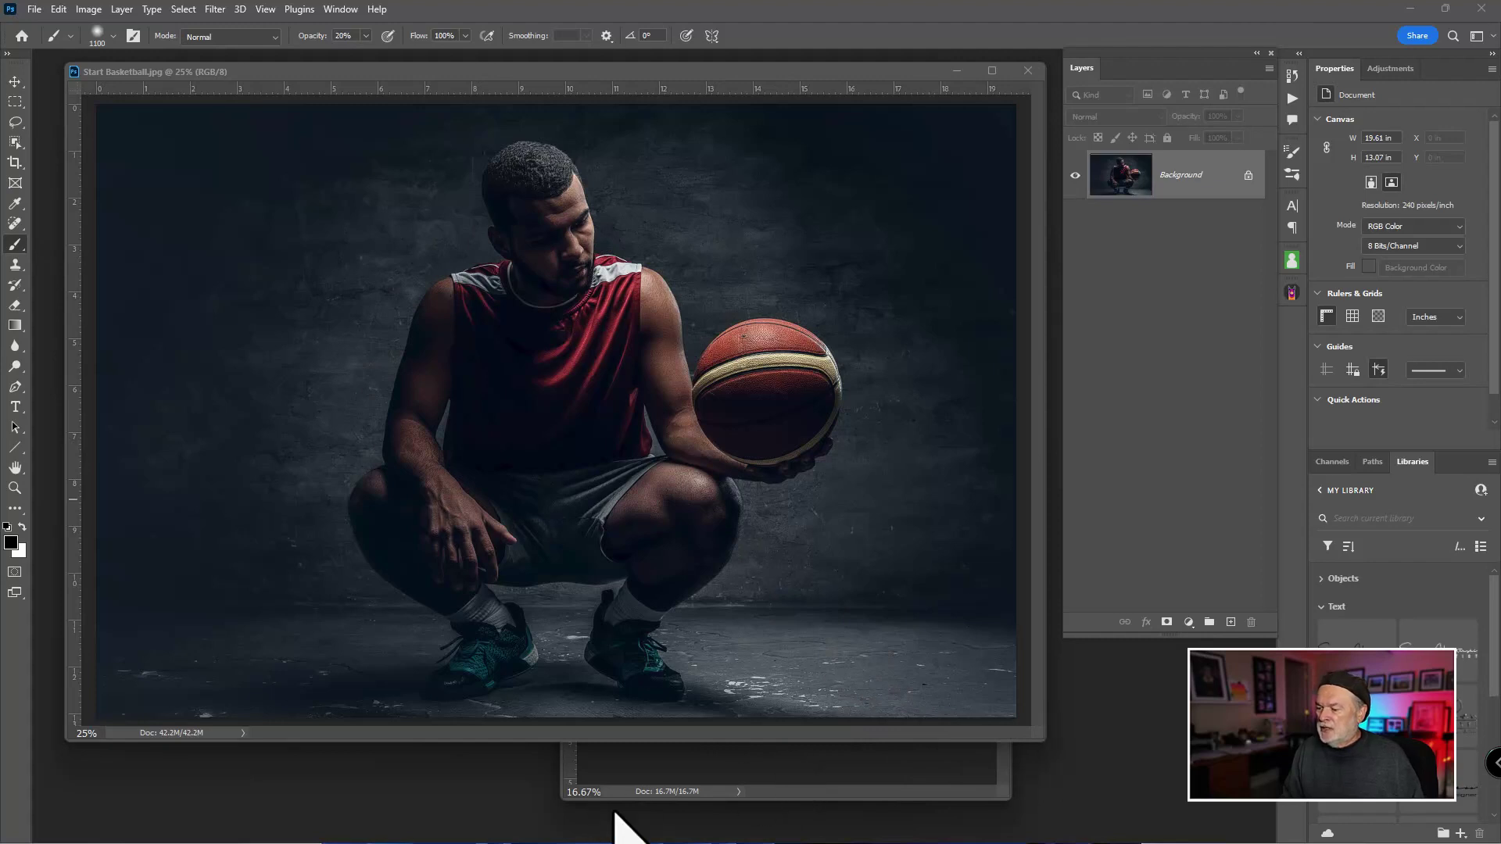
Copy the flame image from fire.jpg into Start Basketball.jpg as a new layer using the Move tool
click(743, 789)
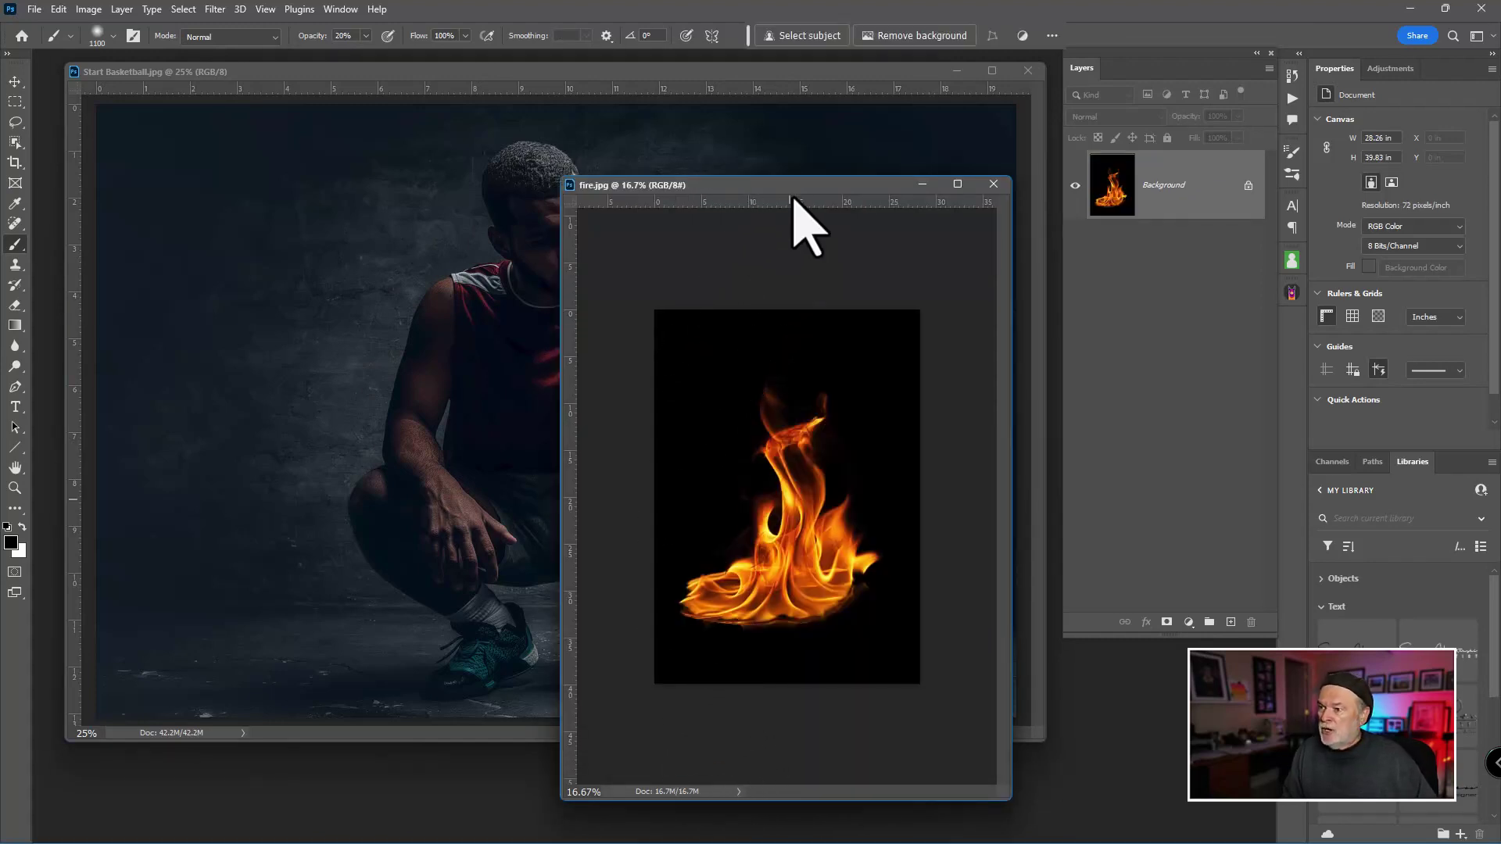
mouse_move(793, 186)
mouse_down()
mouse_move(796, 225)
mouse_move(797, 212)
mouse_up()
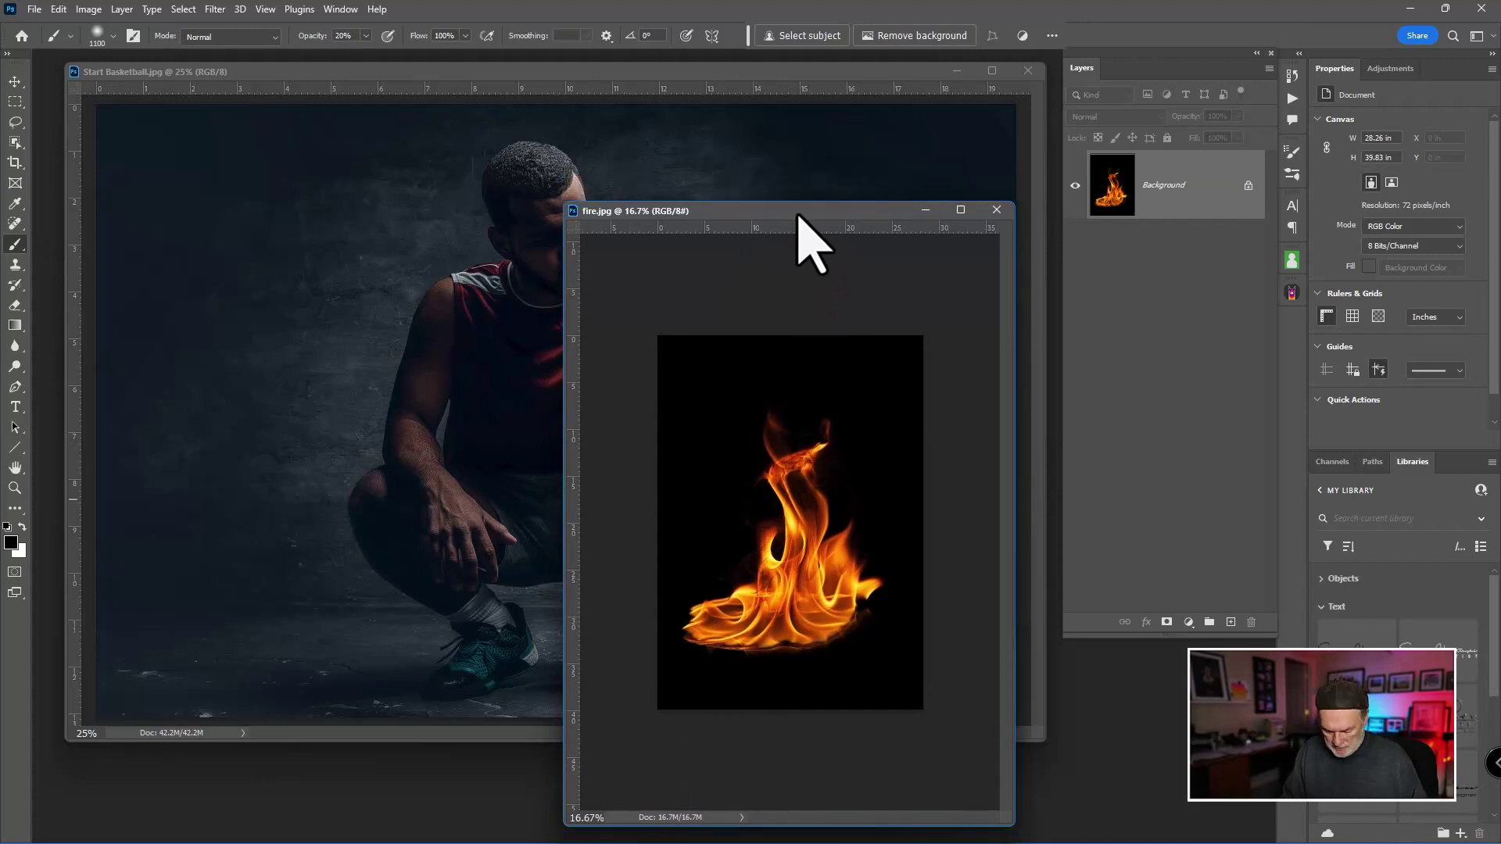
key(v)
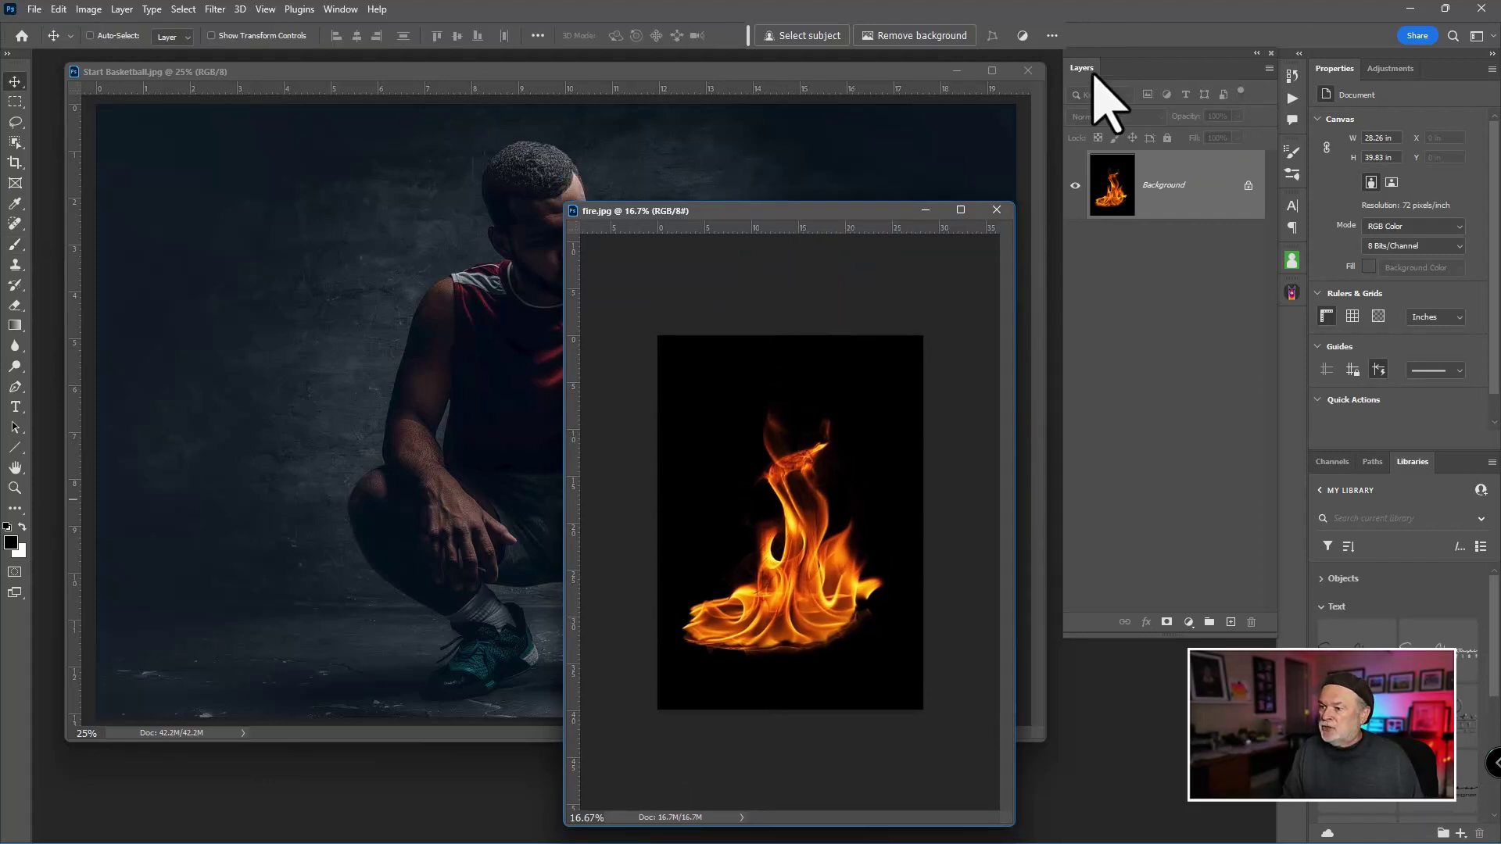
click(462, 323)
drag(462, 325, 462, 325)
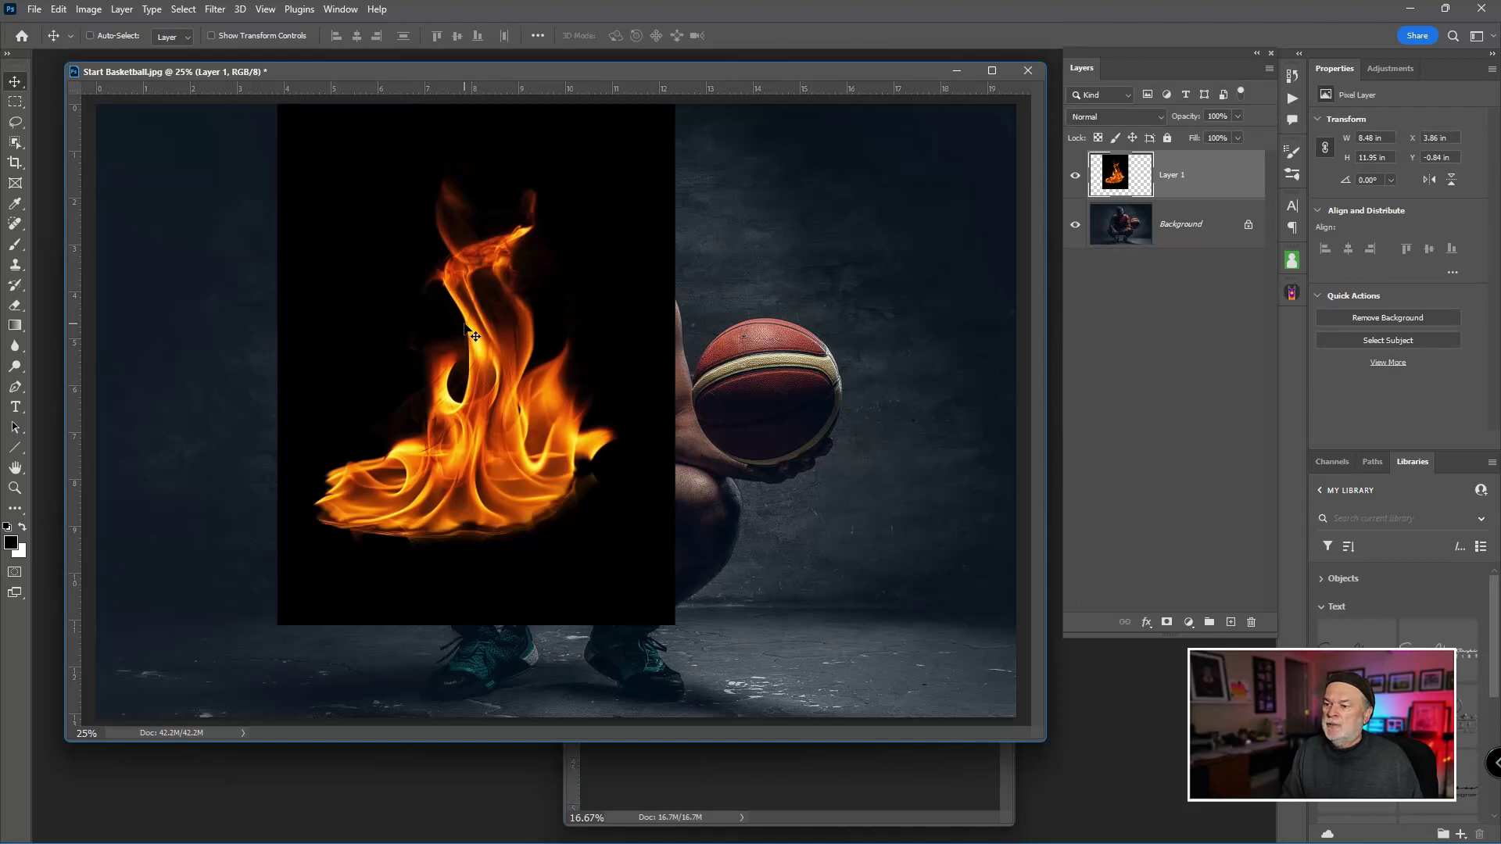
Close fire.jpg and move the fire layer over the basketball, to about X 8.98 in, Y 0.28 in
click(948, 813)
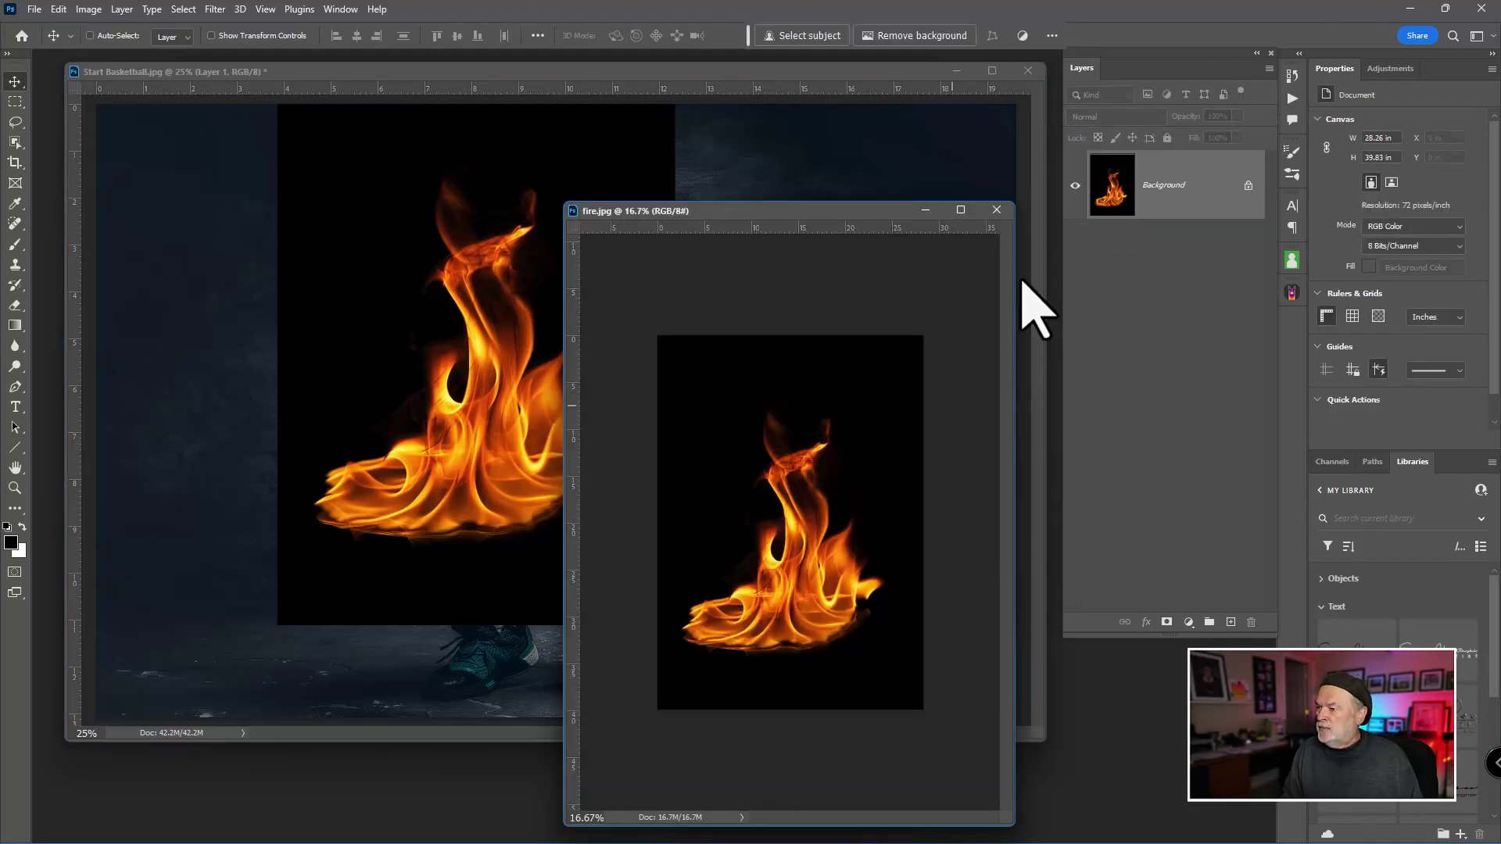
click(996, 209)
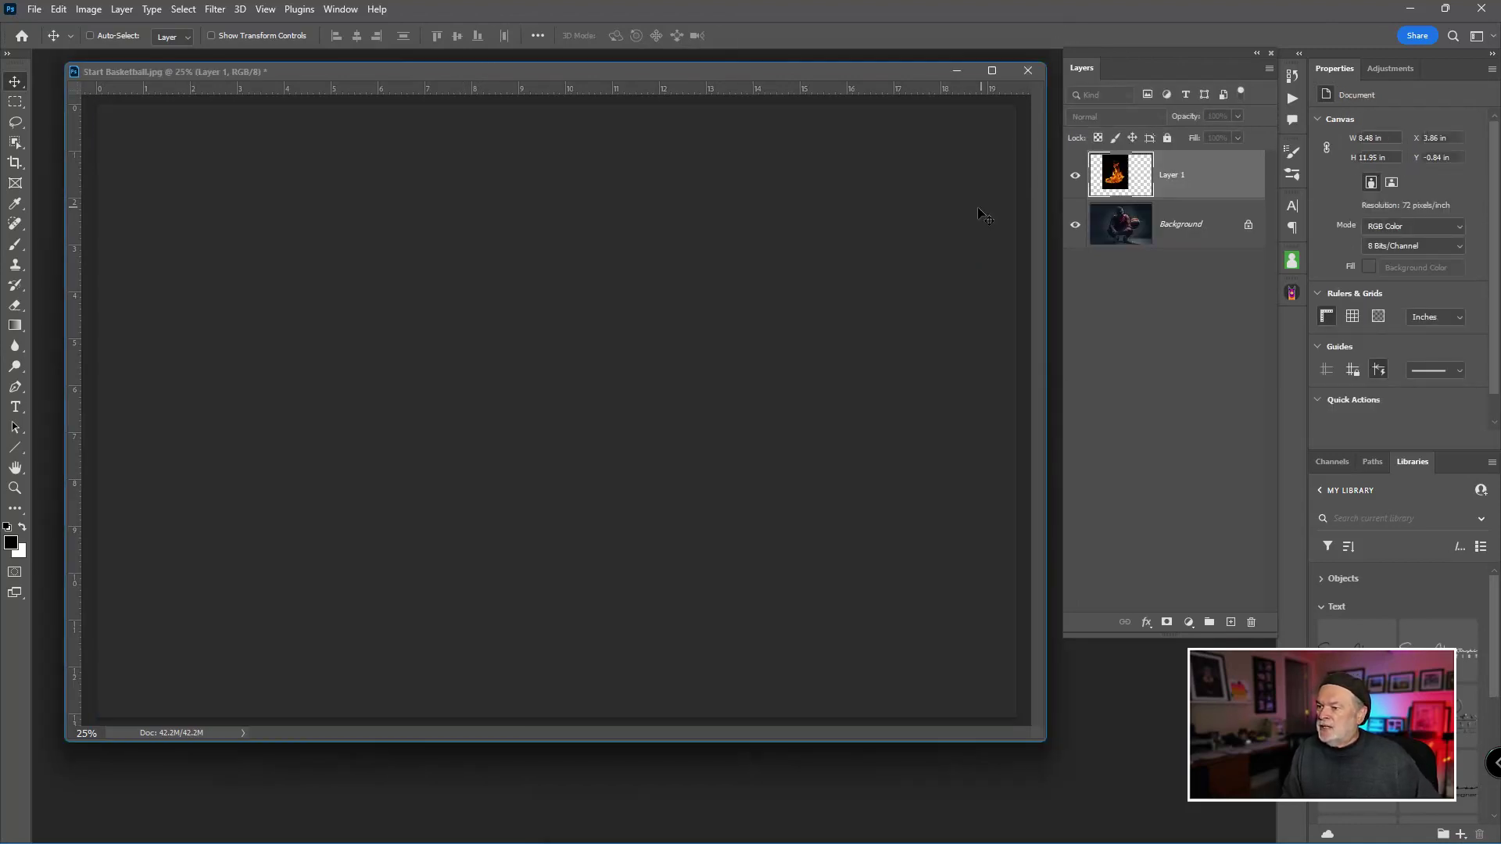
drag(540, 253, 771, 320)
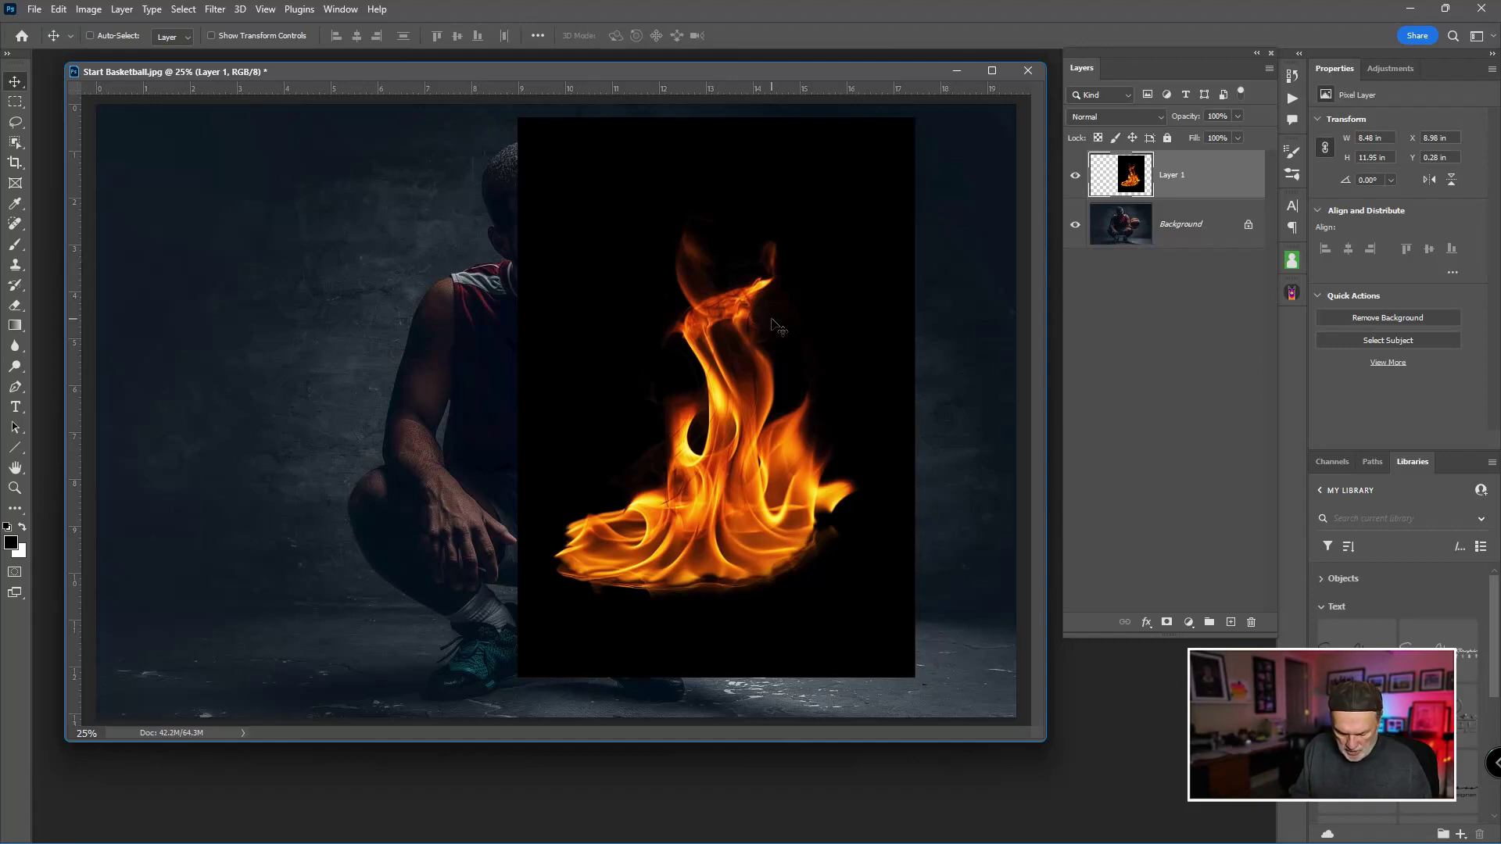
Warp the fire layer so its lower edge arches upward, curving the base of the flames
key(ctrl)
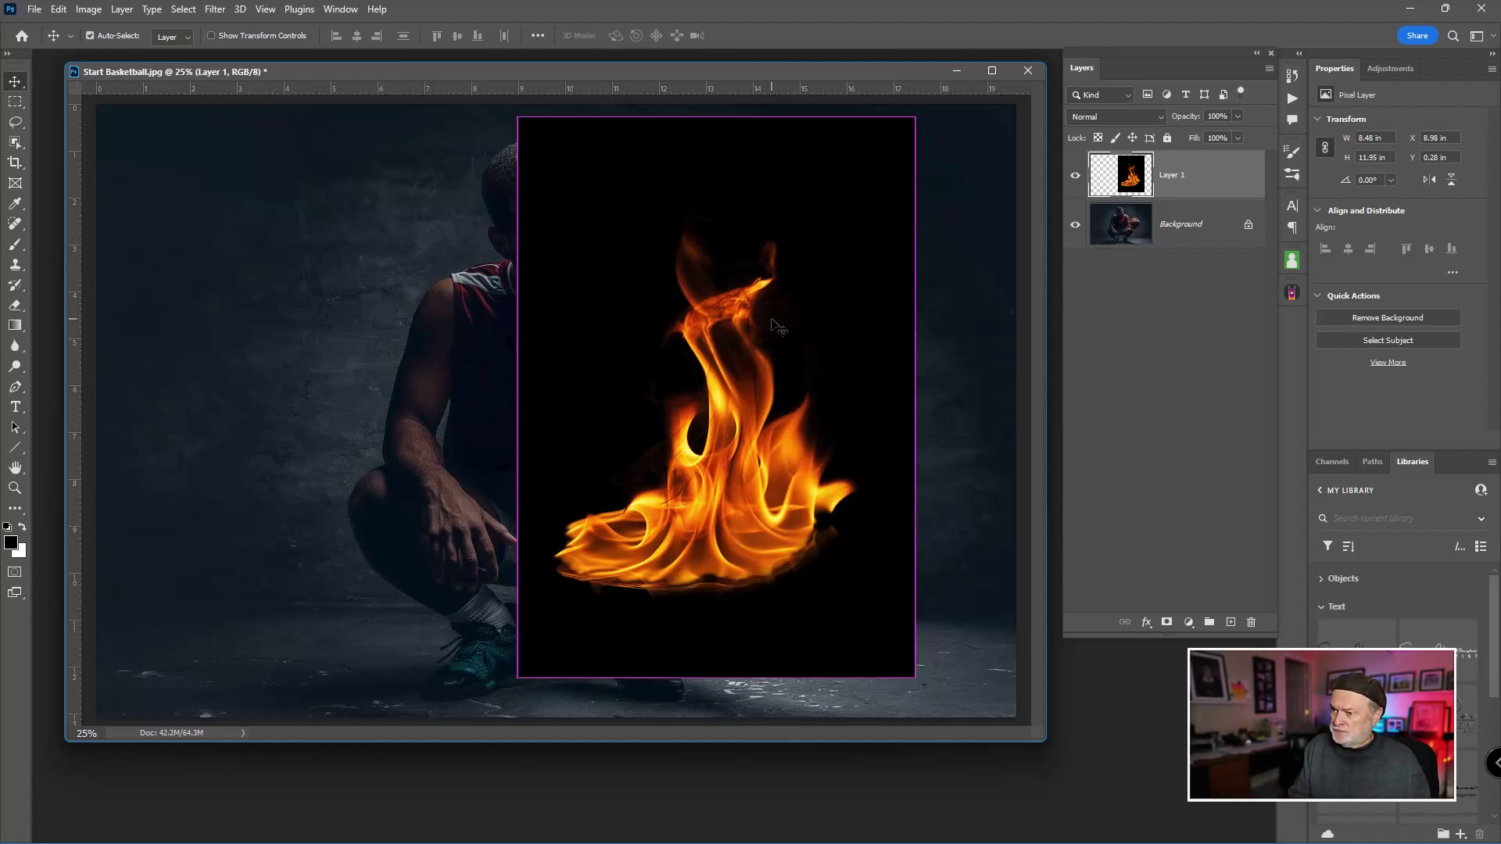
key(ctrl+t)
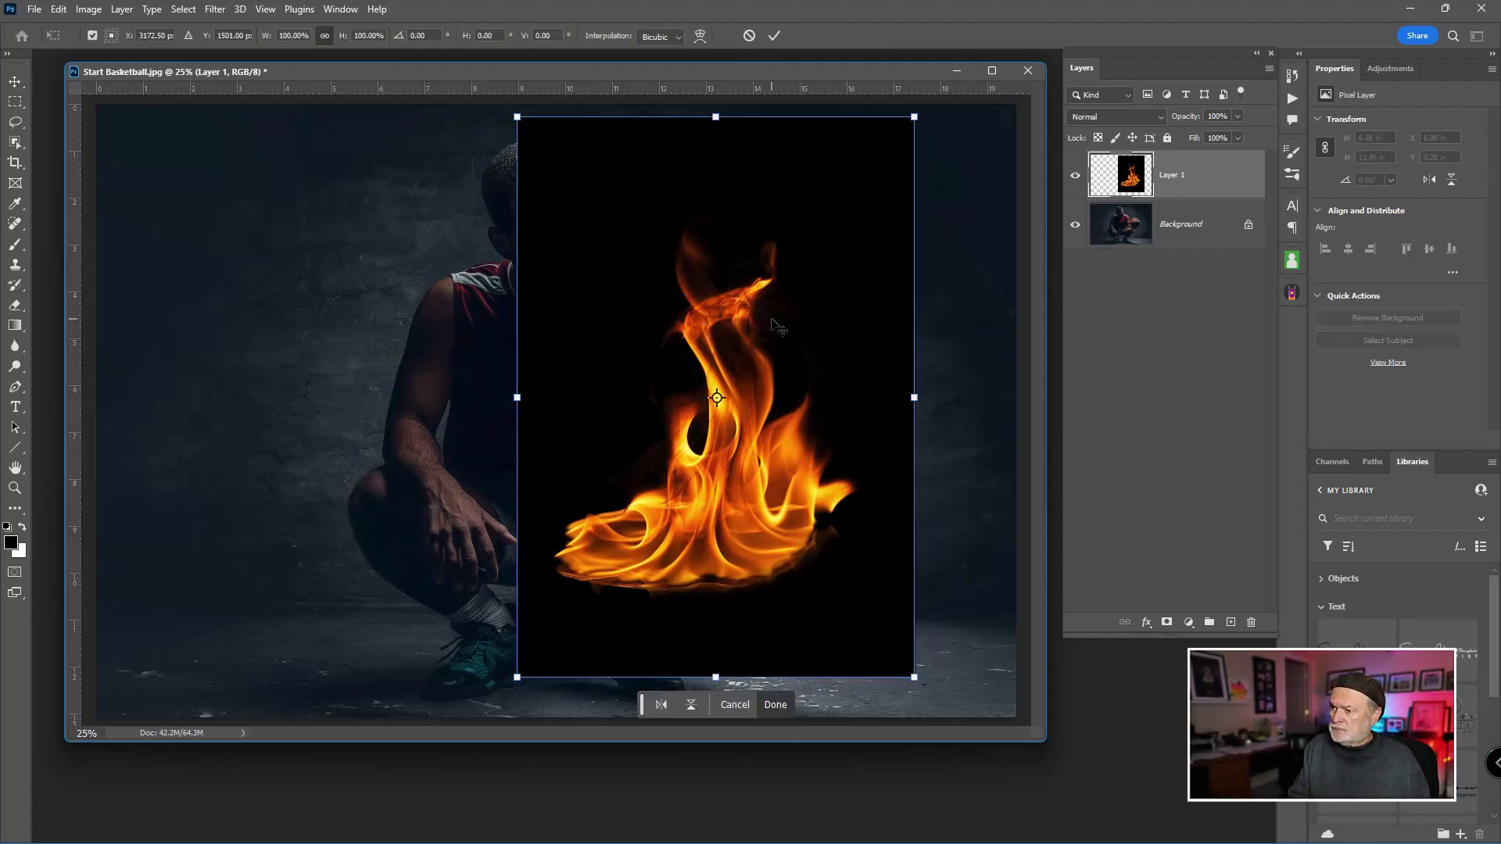
right_click(706, 271)
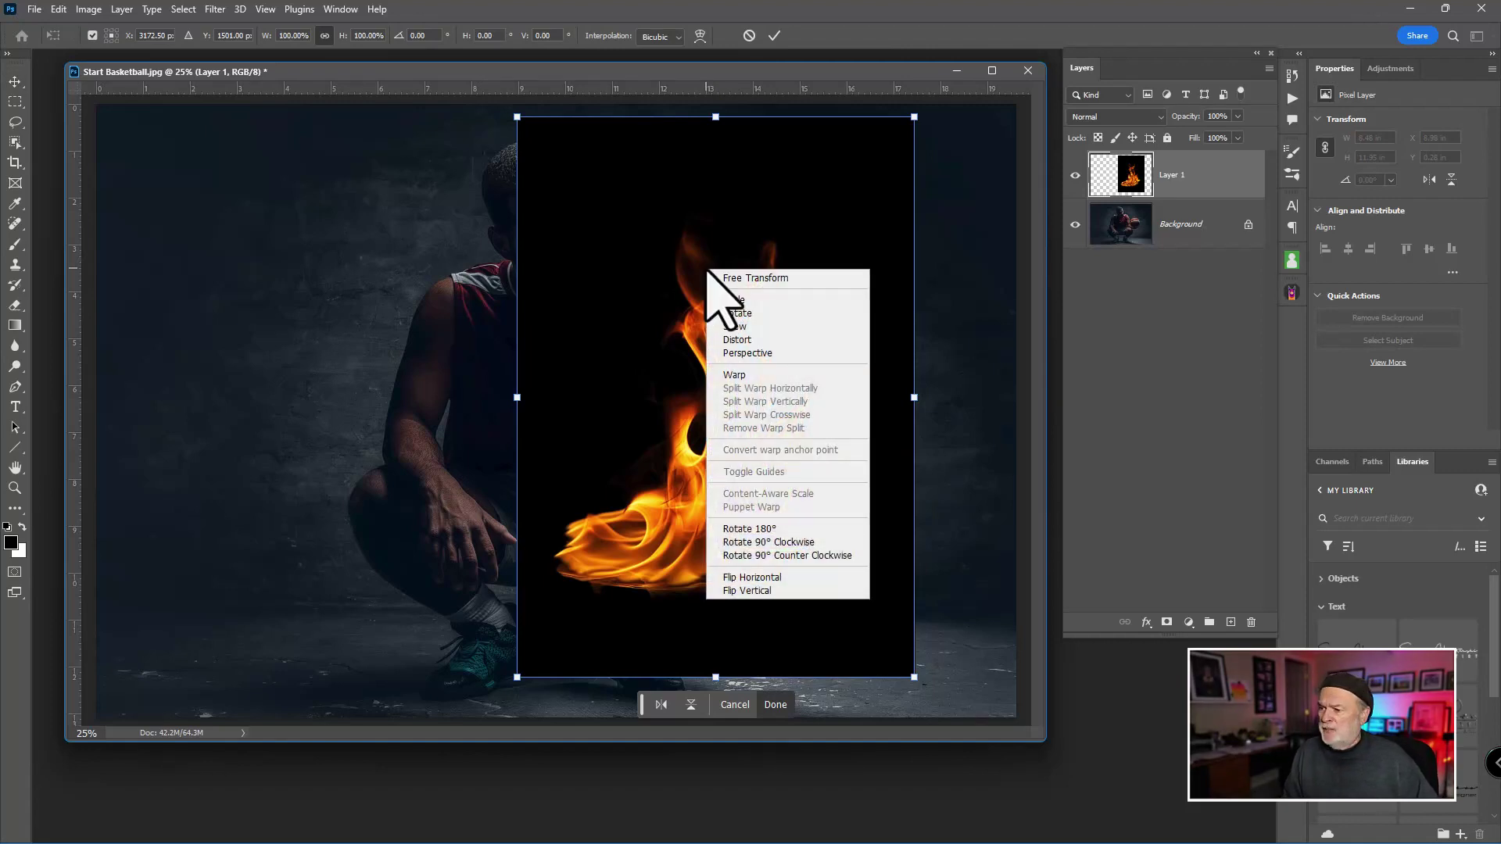
click(758, 376)
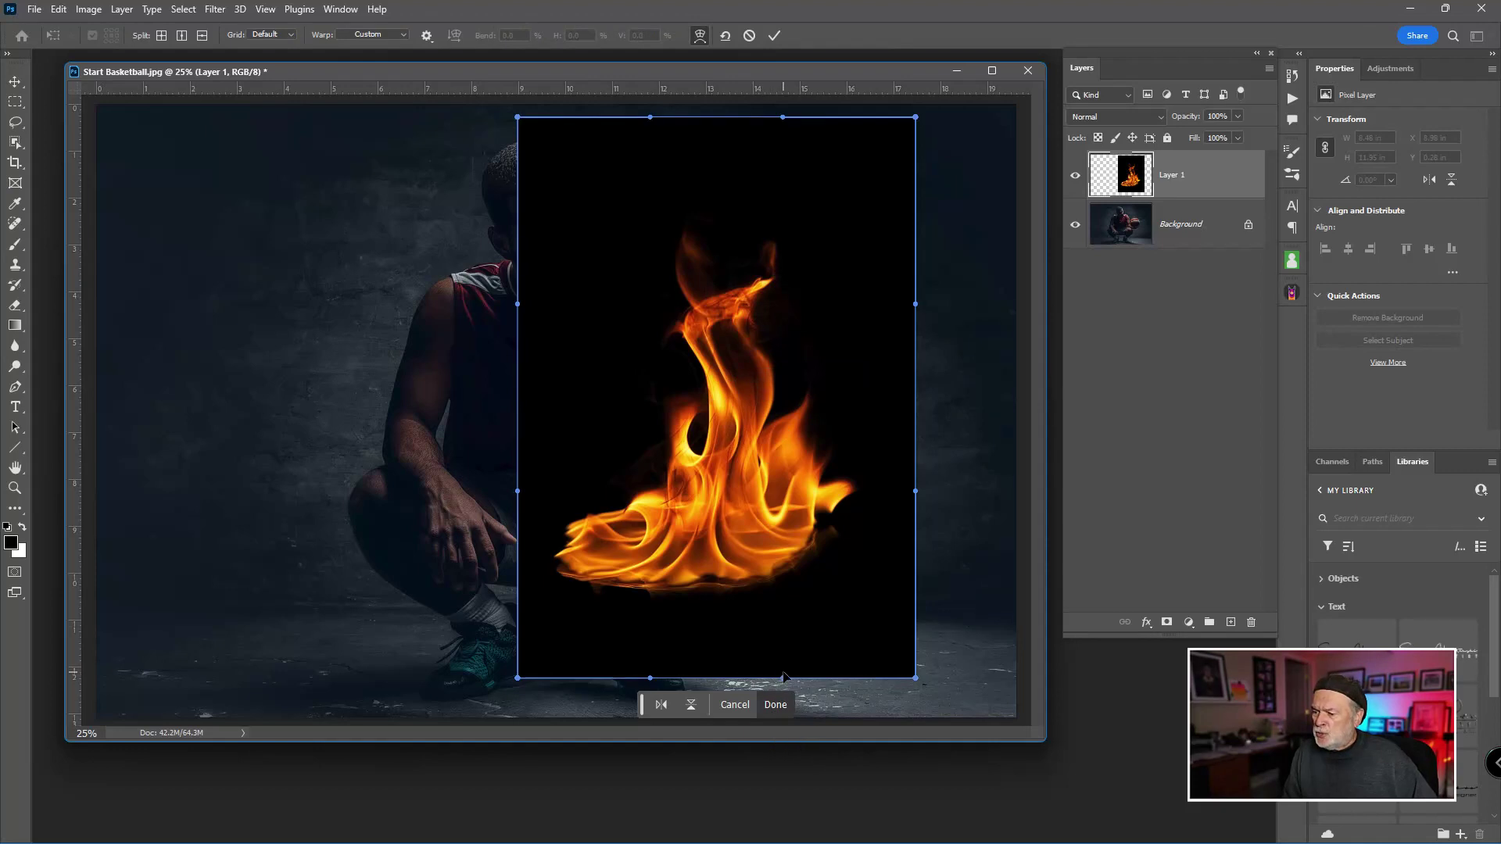
drag(784, 682, 773, 580)
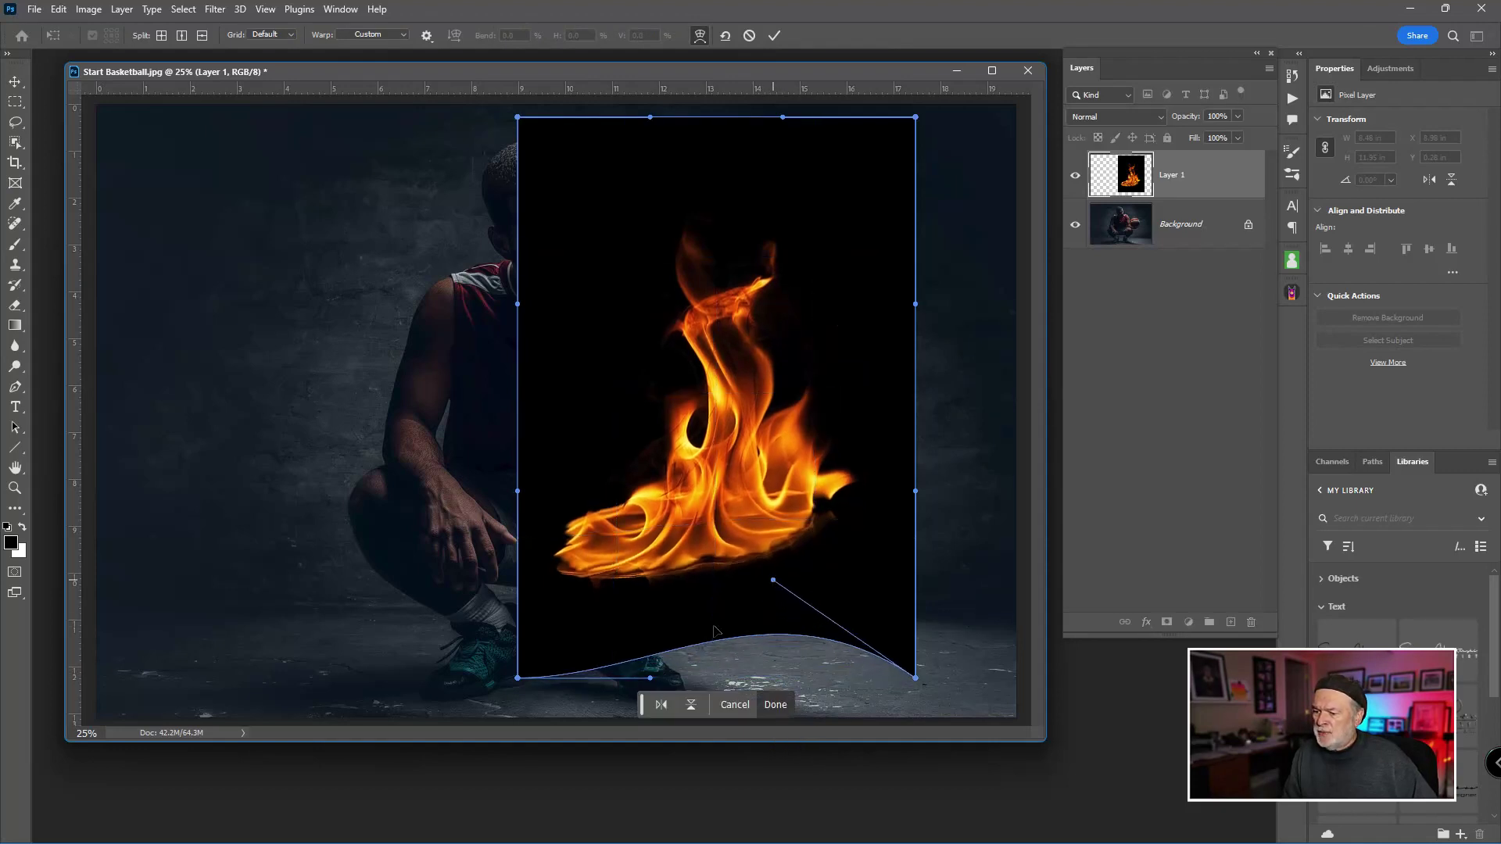
drag(648, 663, 710, 539)
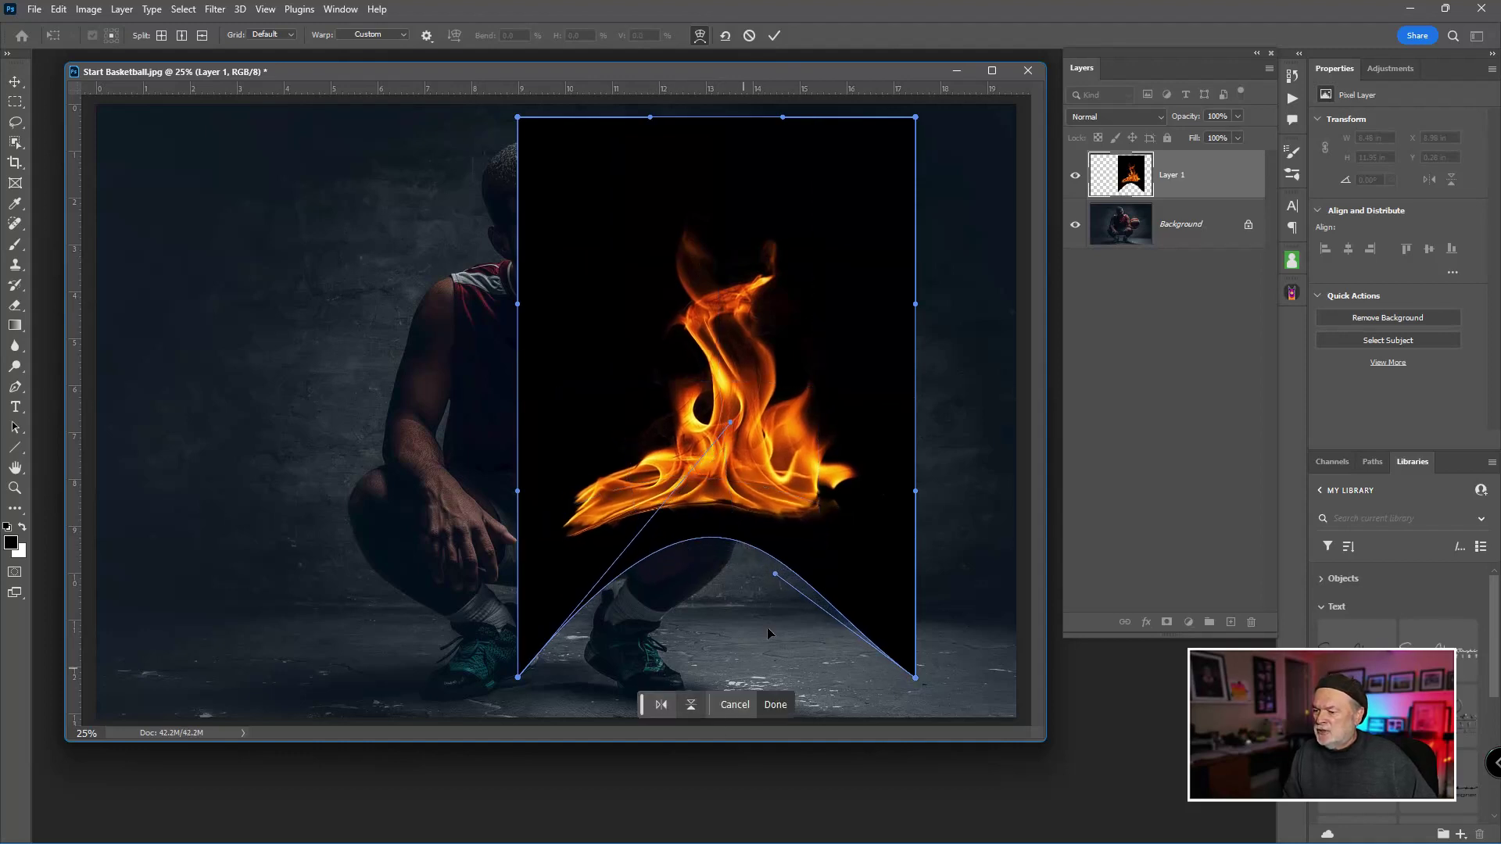
drag(778, 578, 791, 558)
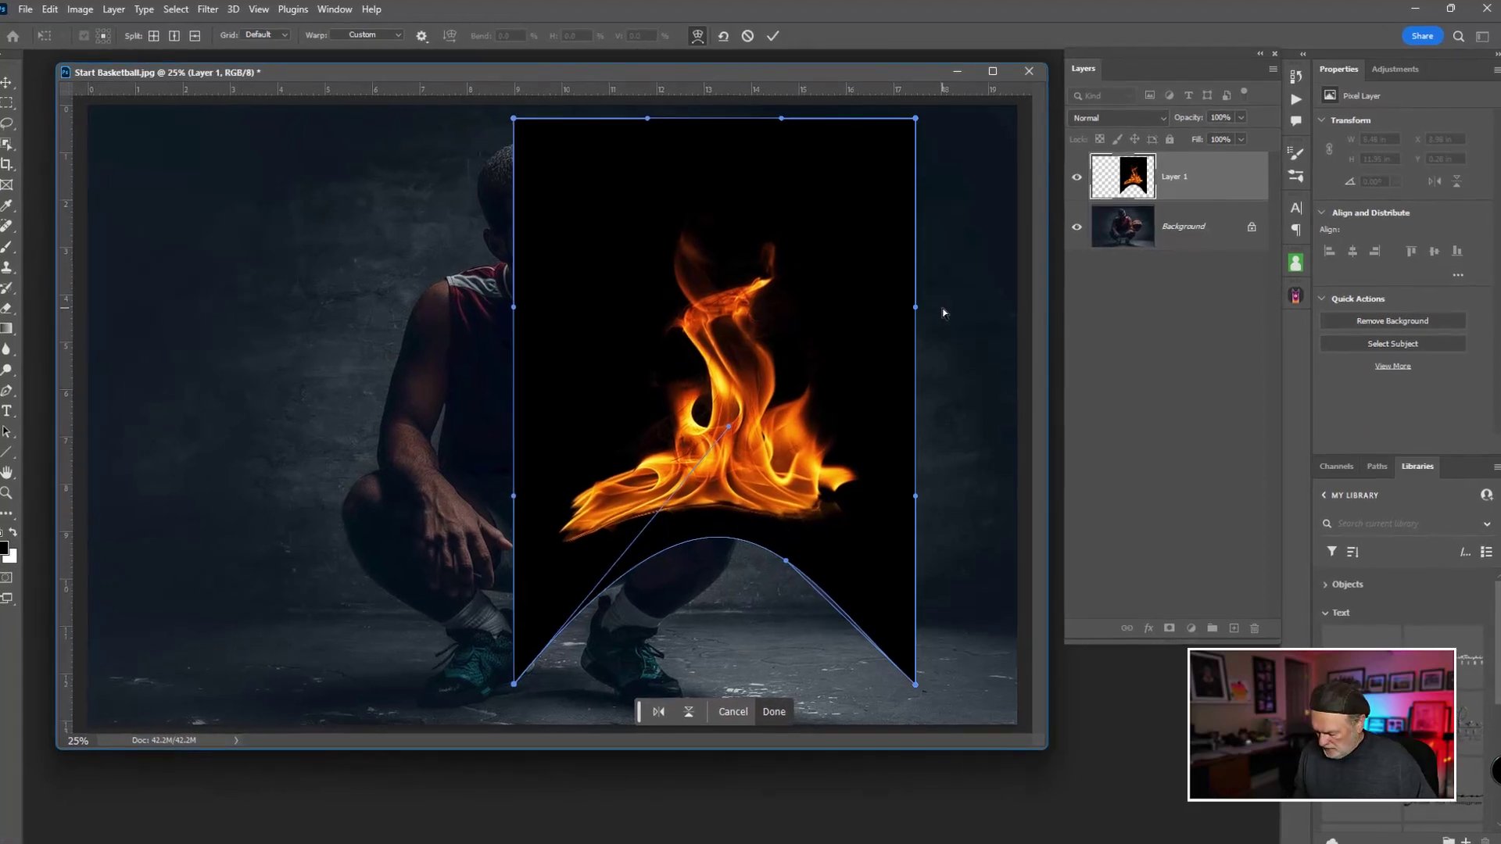
key(Return)
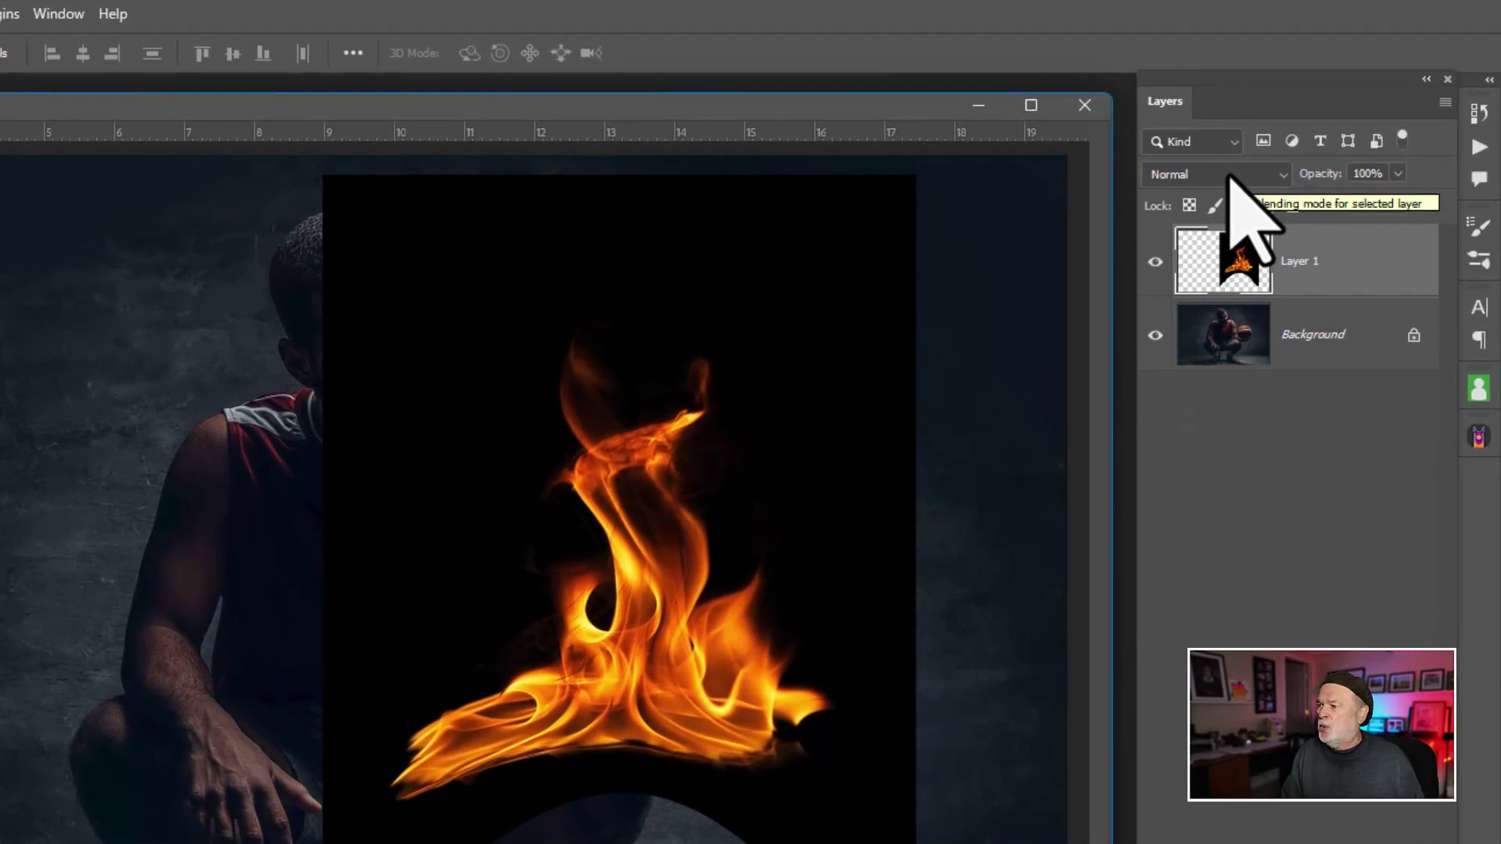
Set the fire layer's blend mode to Screen and scale it to about 4.22 by 9.85 in, seating the flames on top of the basketball
click(1229, 176)
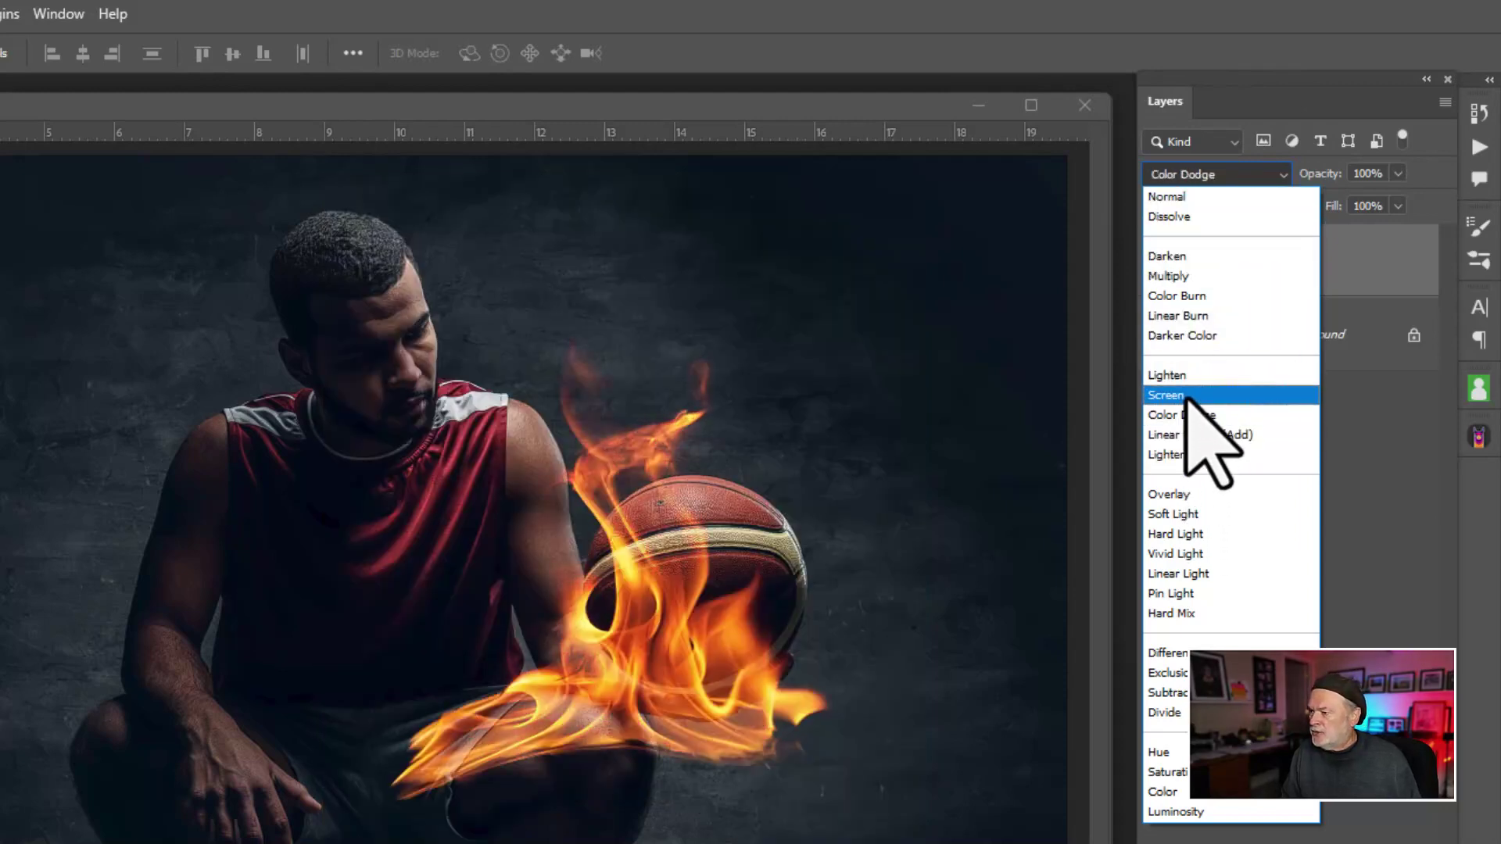
click(1186, 394)
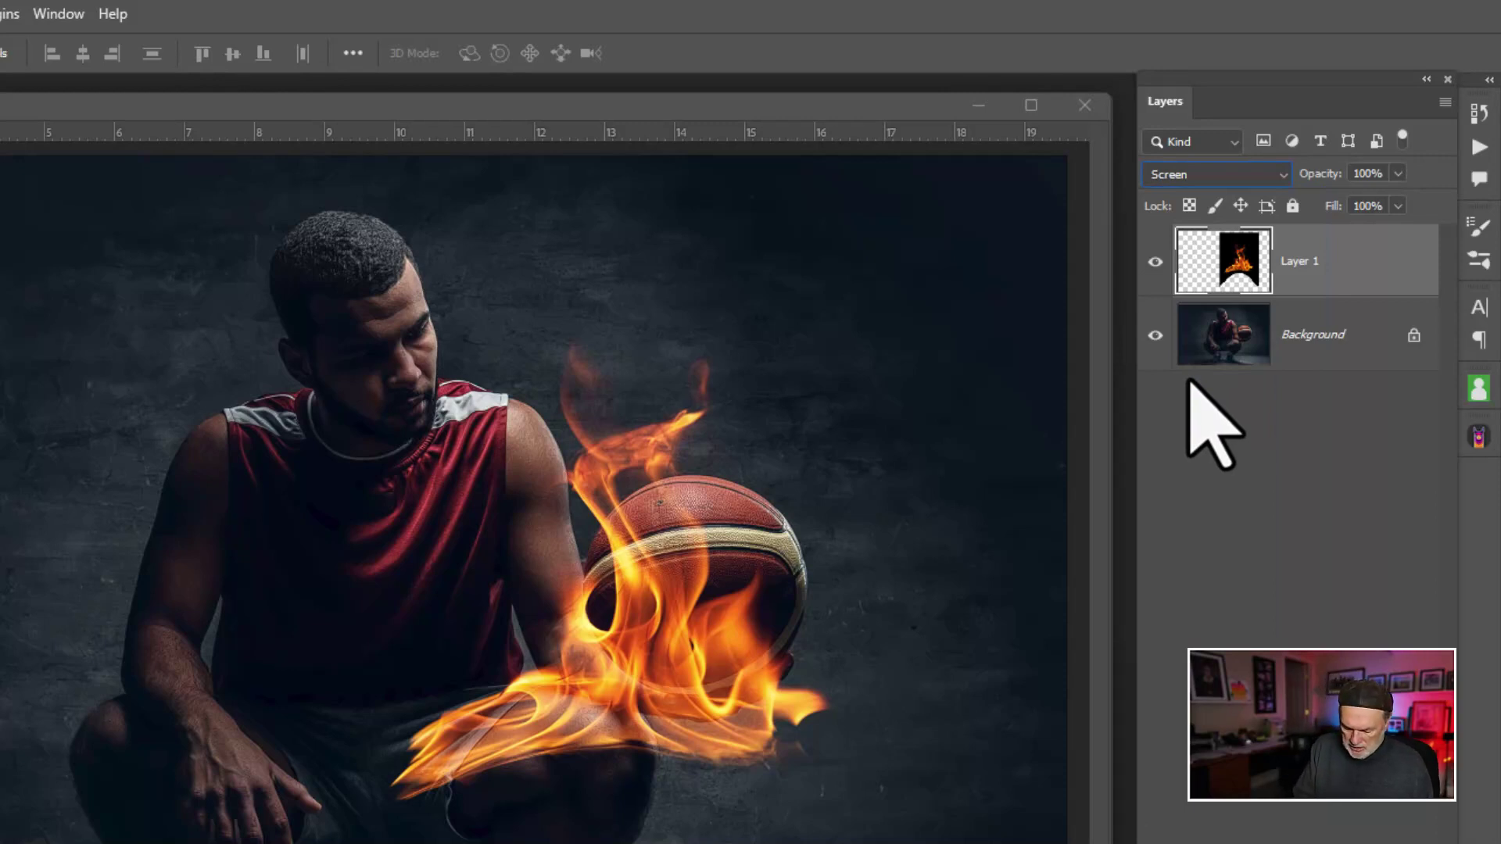
key(ctrl+t)
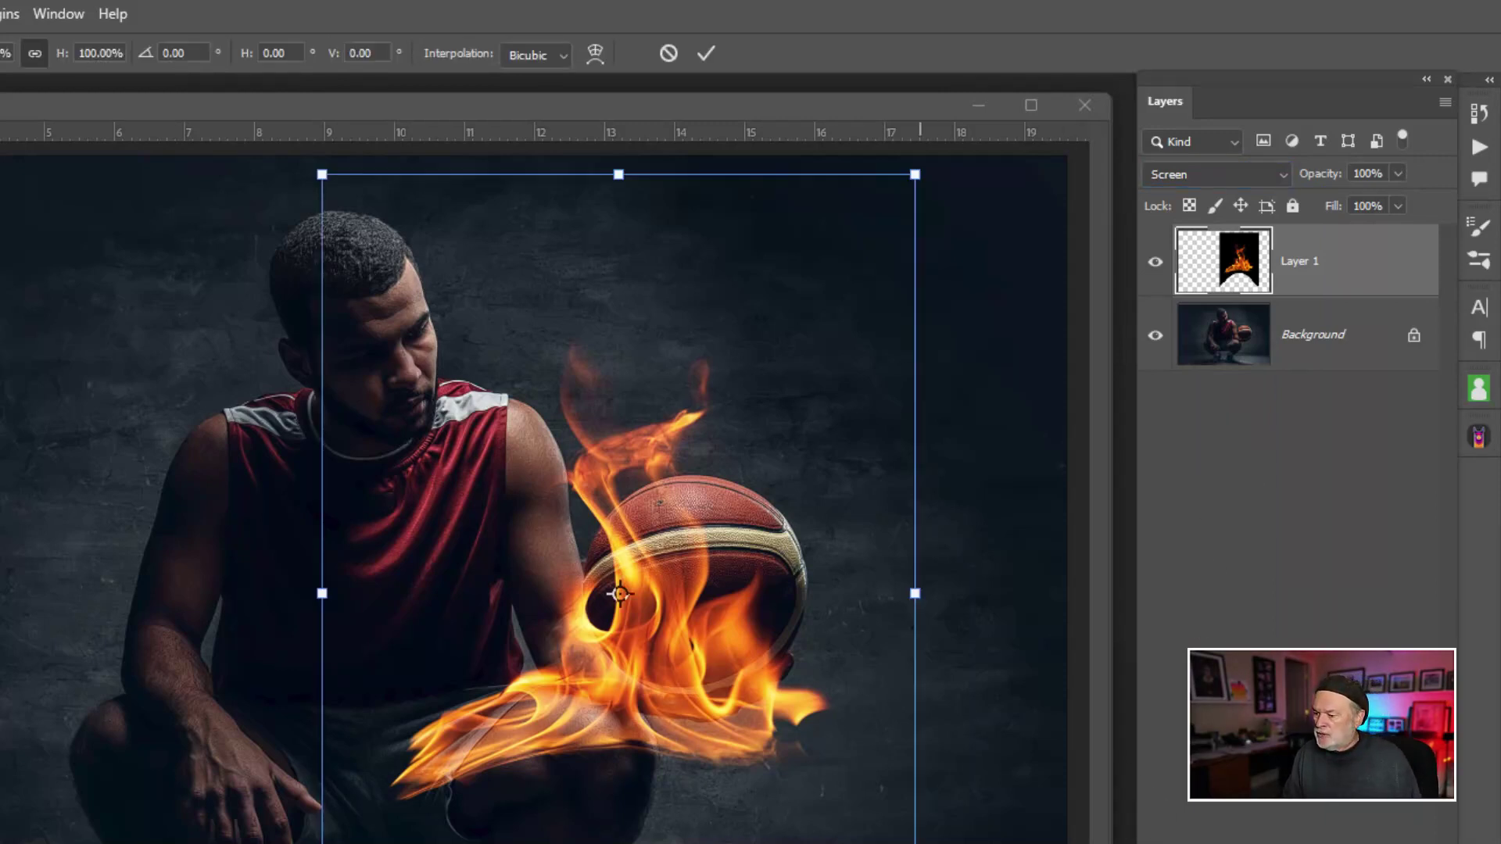
drag(916, 593, 655, 529)
drag(476, 655, 698, 534)
drag(831, 440, 810, 396)
drag(726, 483, 759, 494)
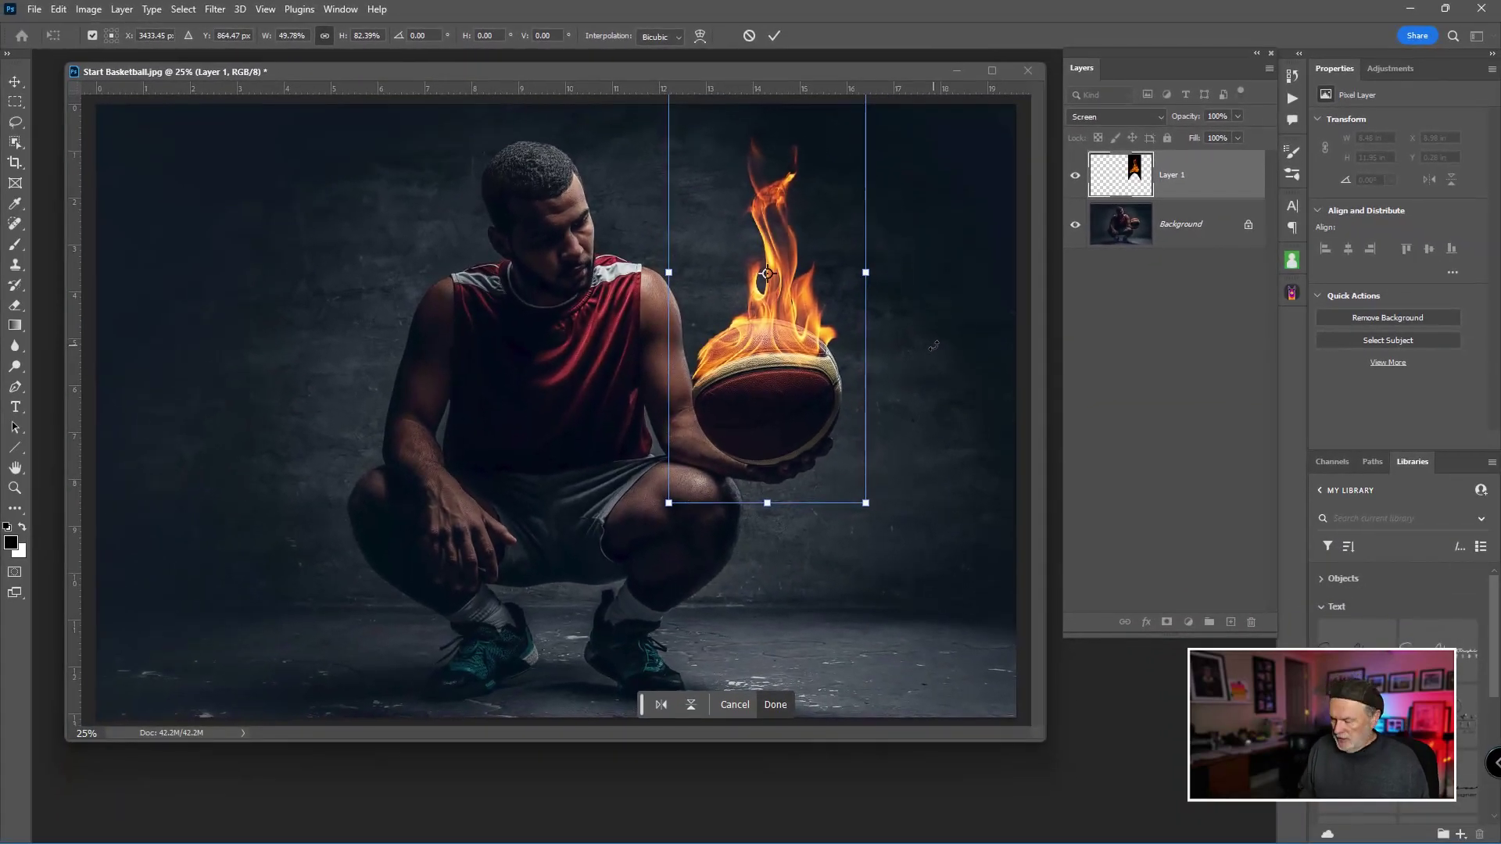
key(Return)
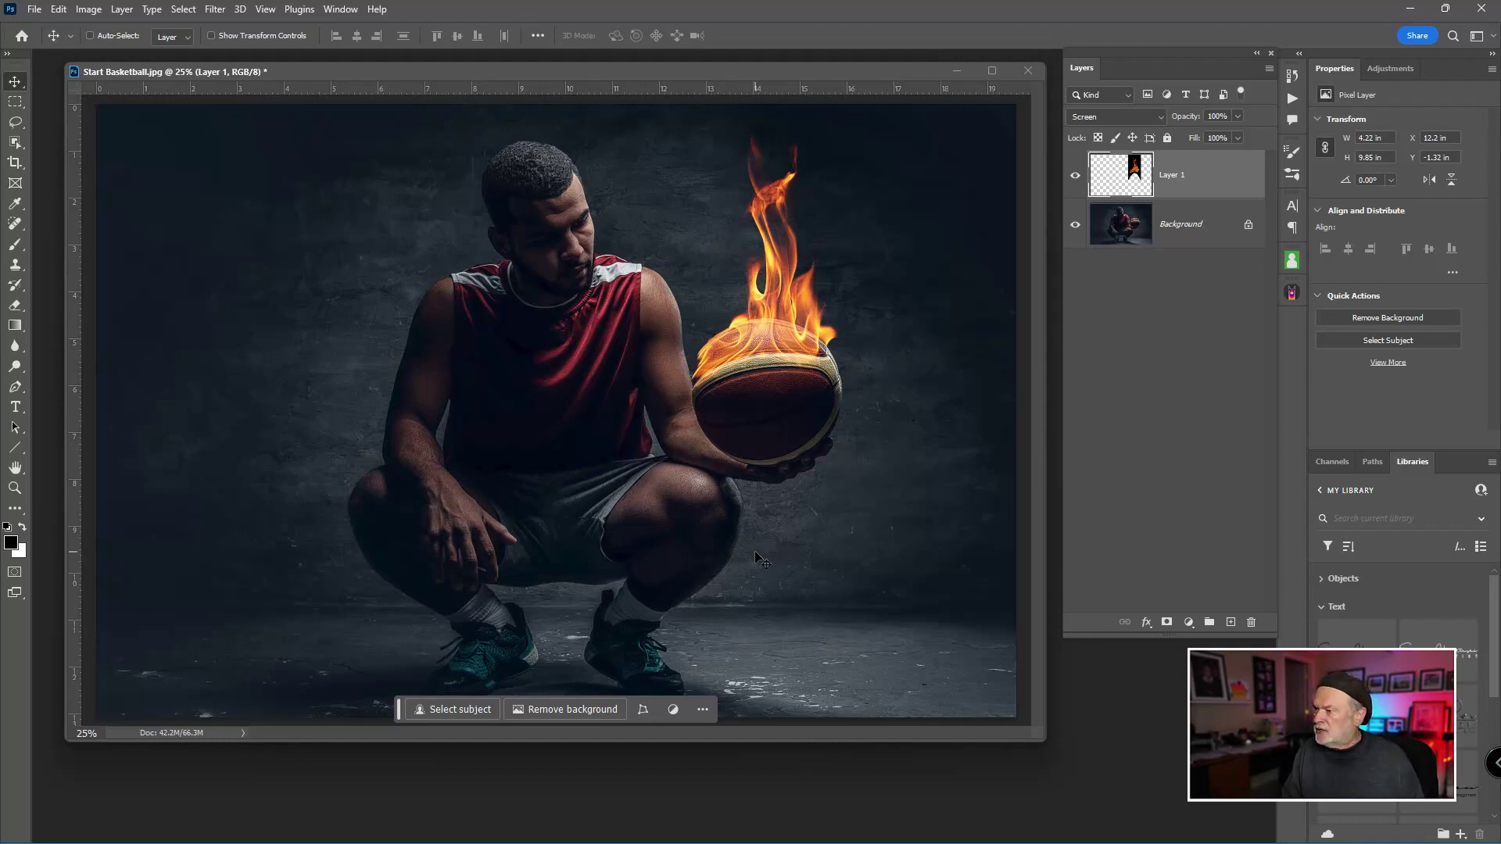
Add a Curves adjustment above the Background layer and raise the RGB curve to about input 100, output 164
click(1134, 228)
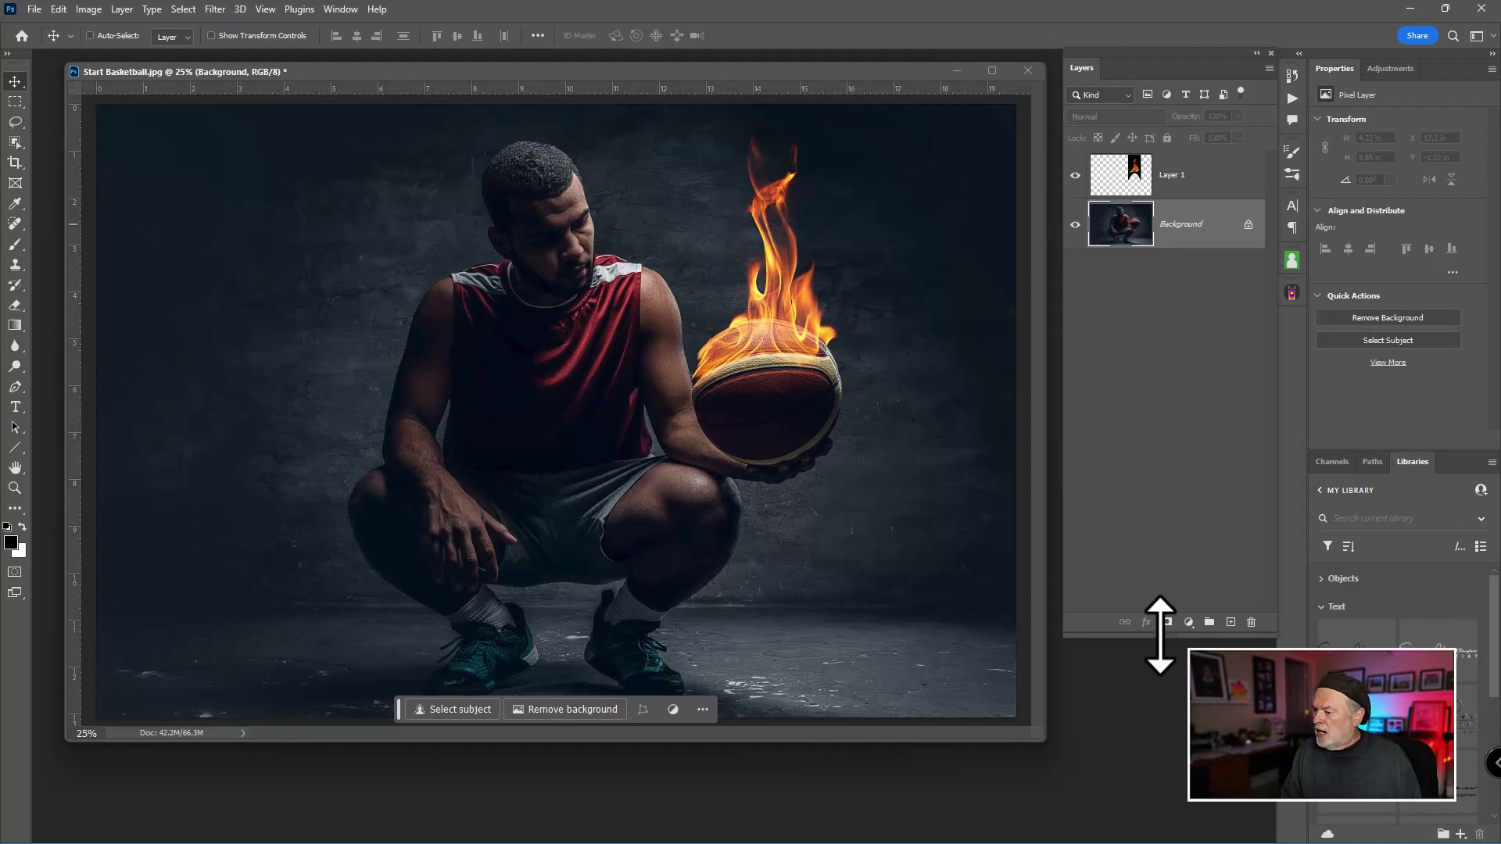
click(1189, 622)
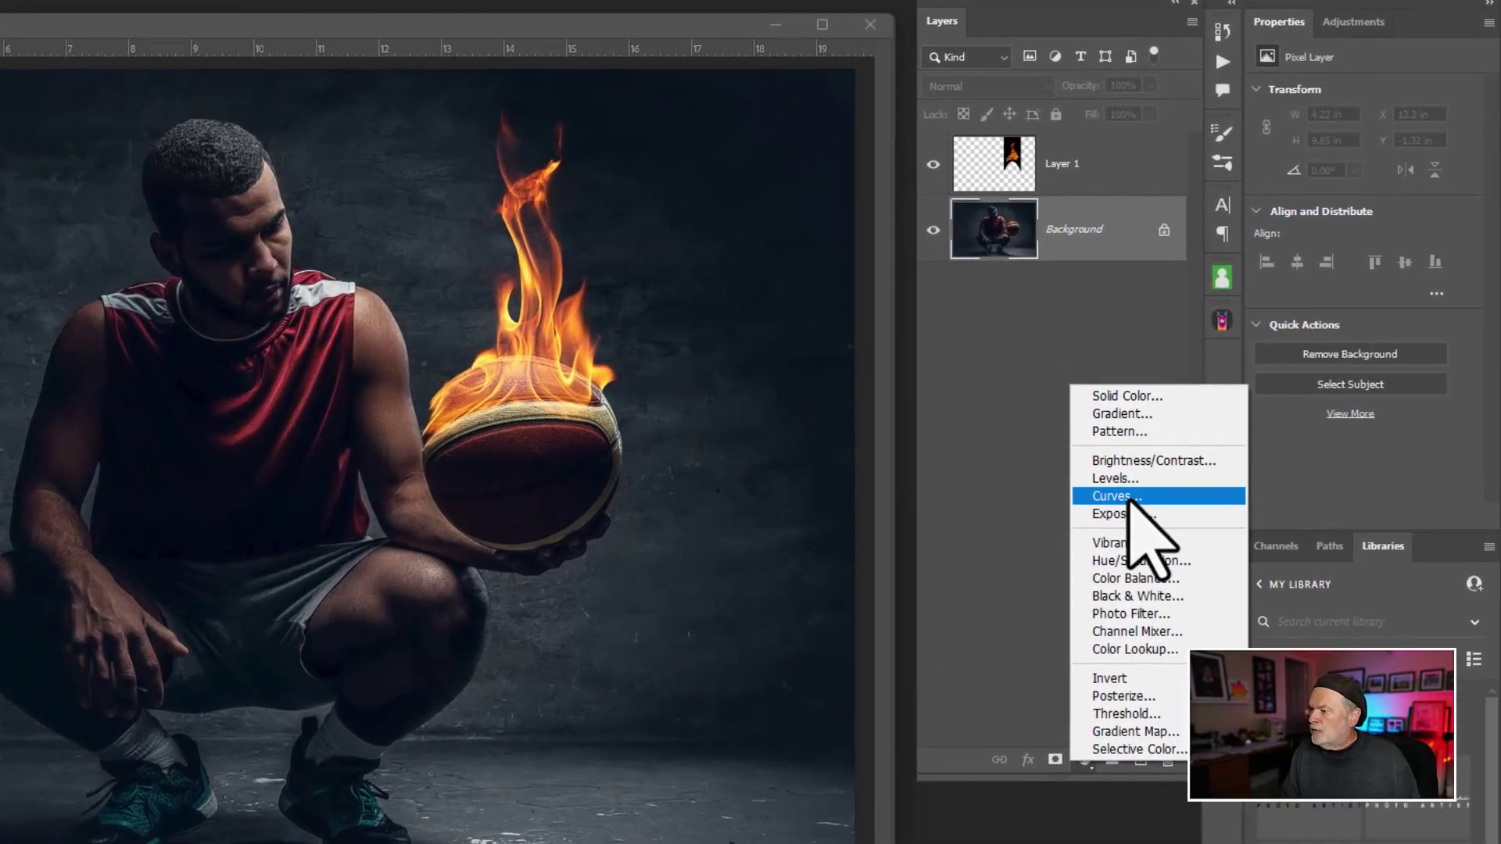
click(1213, 424)
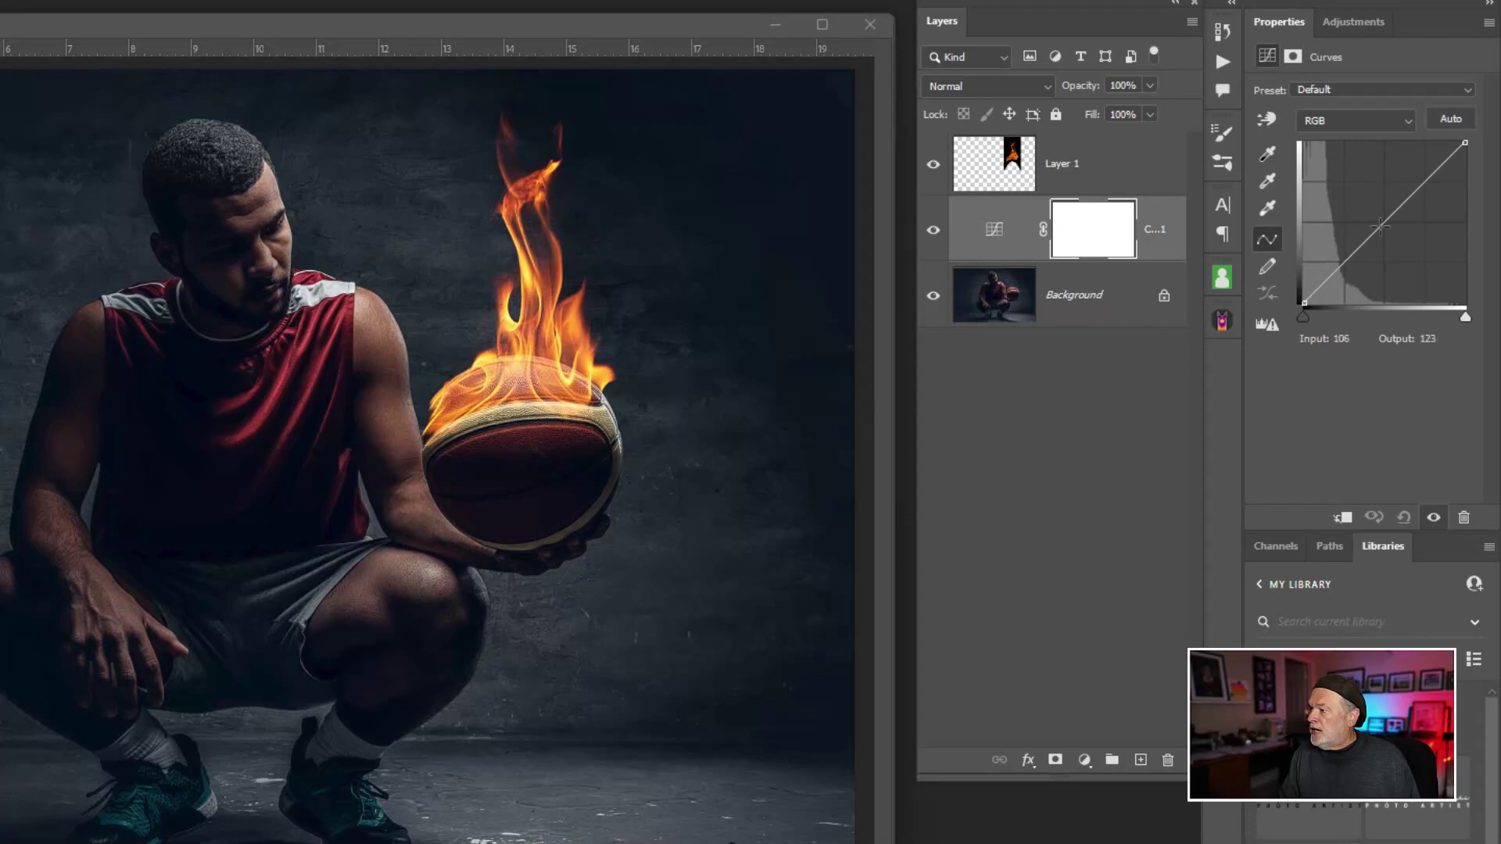
drag(1383, 222, 1366, 197)
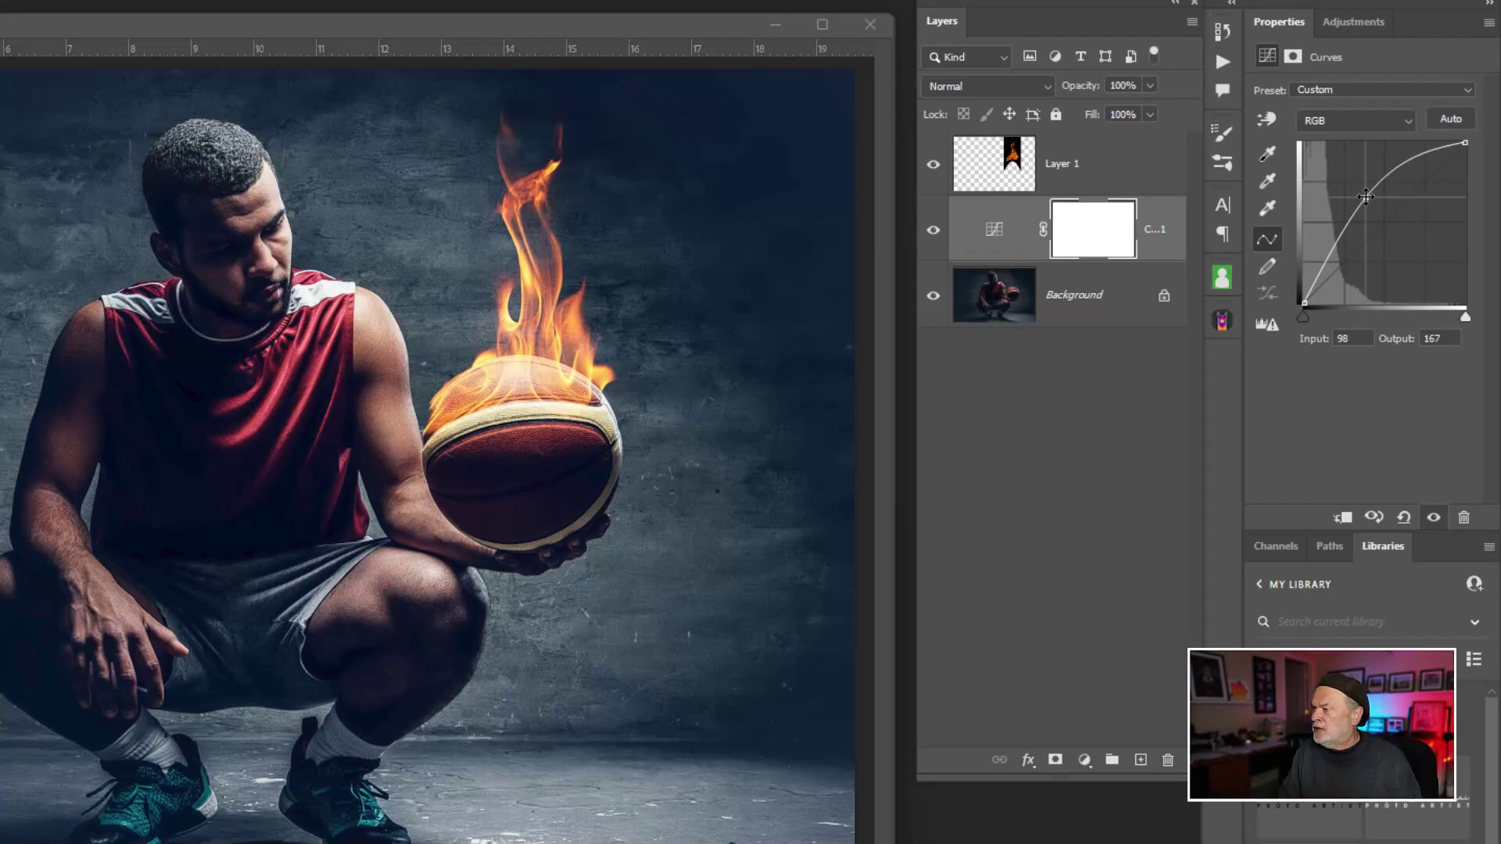
drag(1365, 197, 1364, 202)
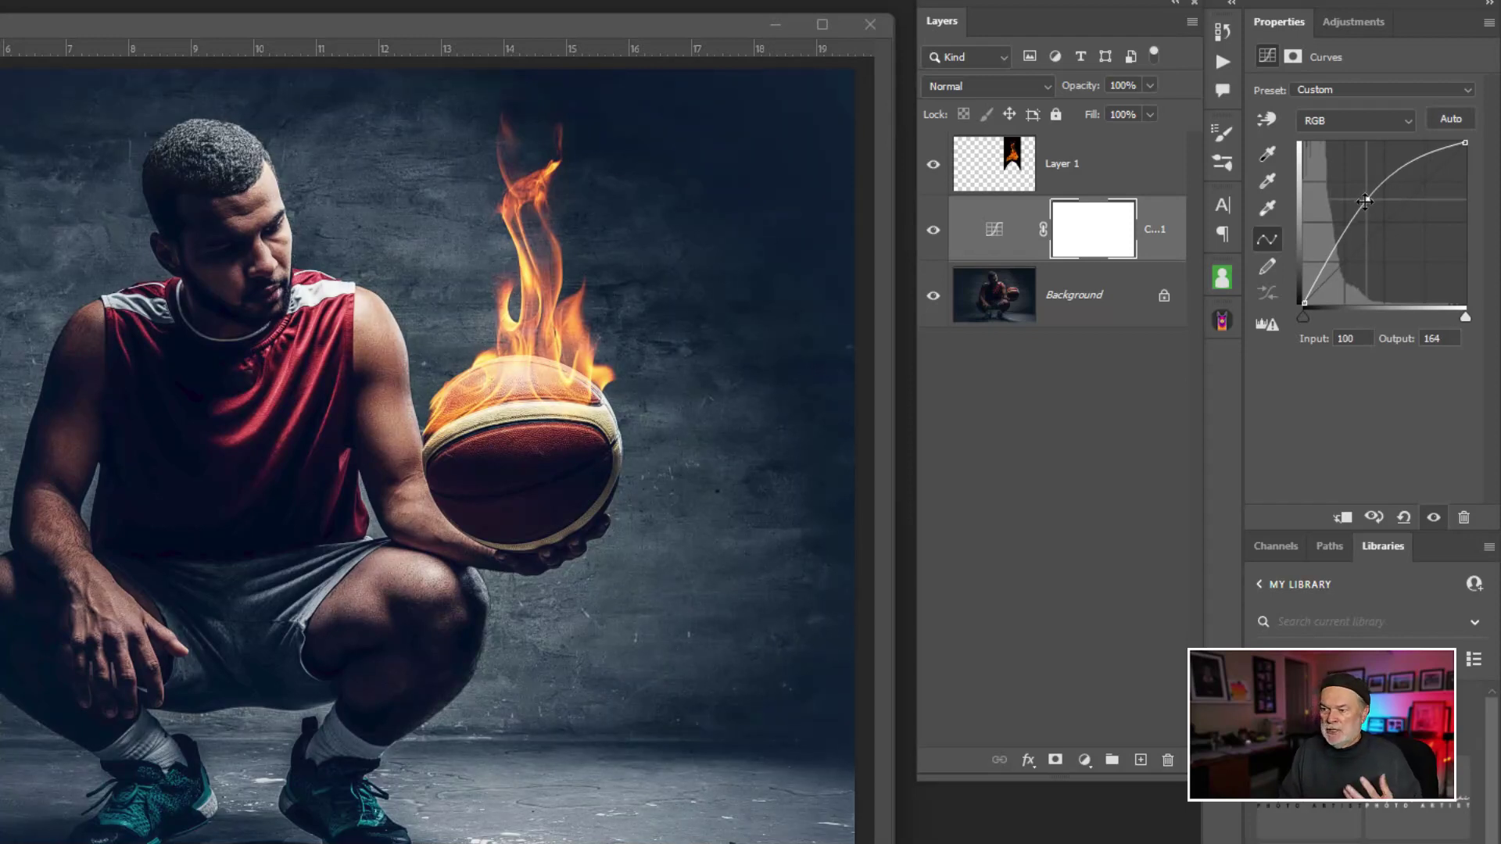
Warm the Curves adjustment by raising Red to about input 109, output 143 and lowering Blue to about input 145, output 115
click(1378, 124)
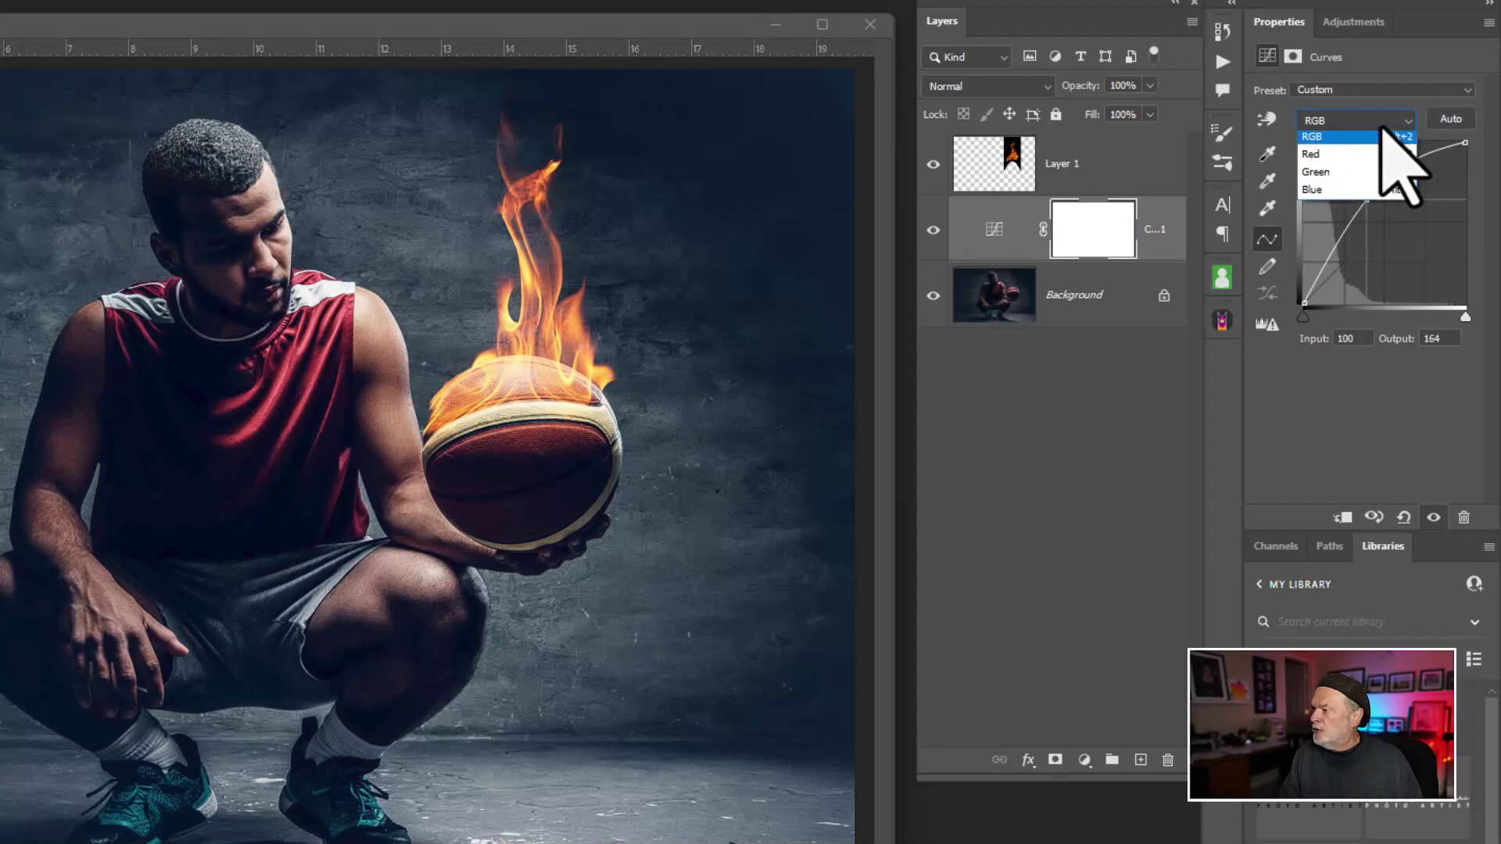
click(1342, 158)
drag(1383, 223, 1374, 213)
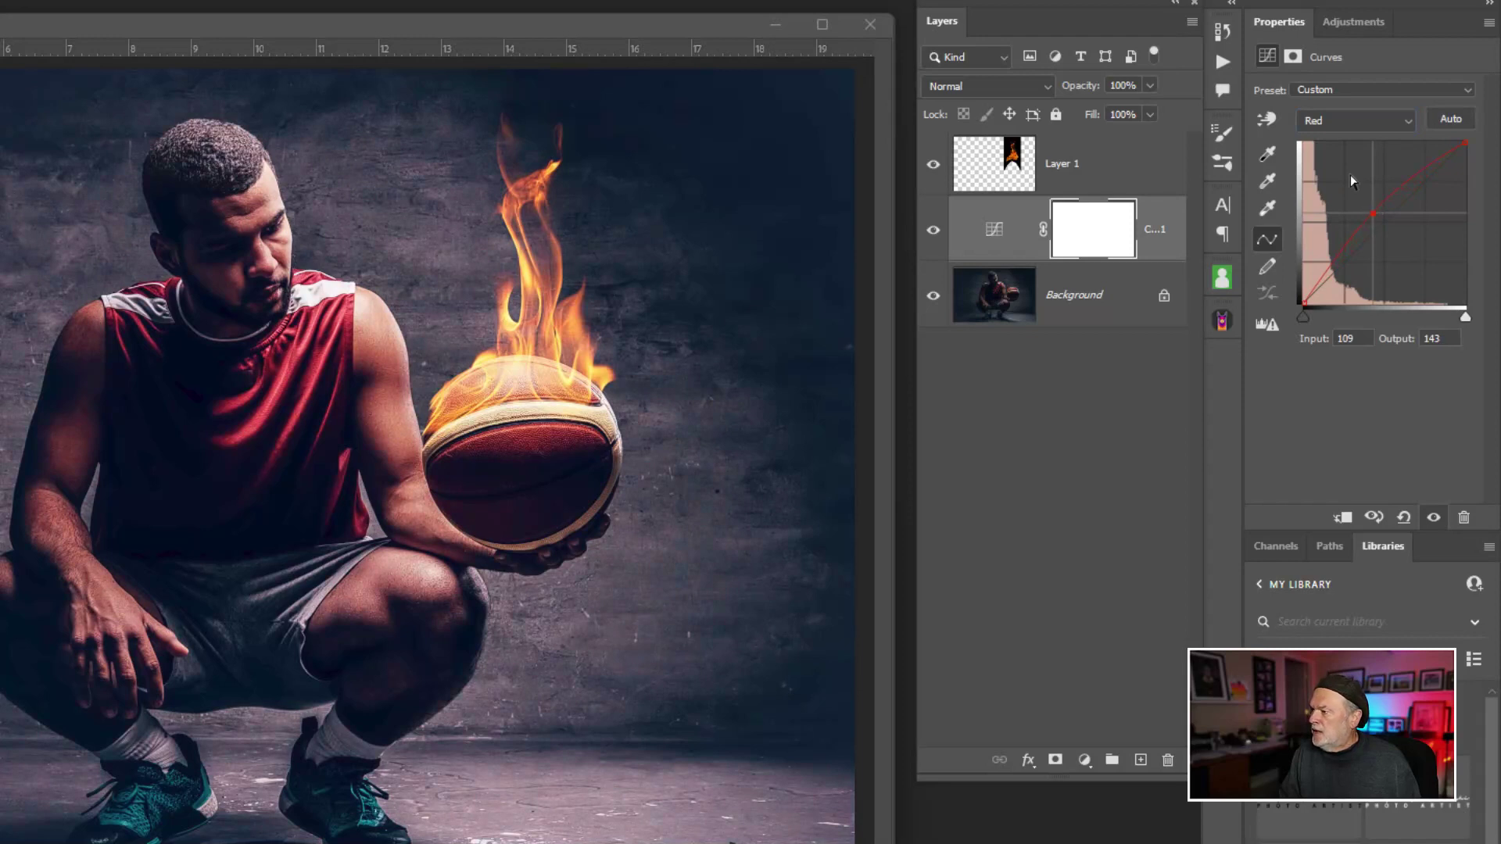
click(1346, 122)
click(1344, 195)
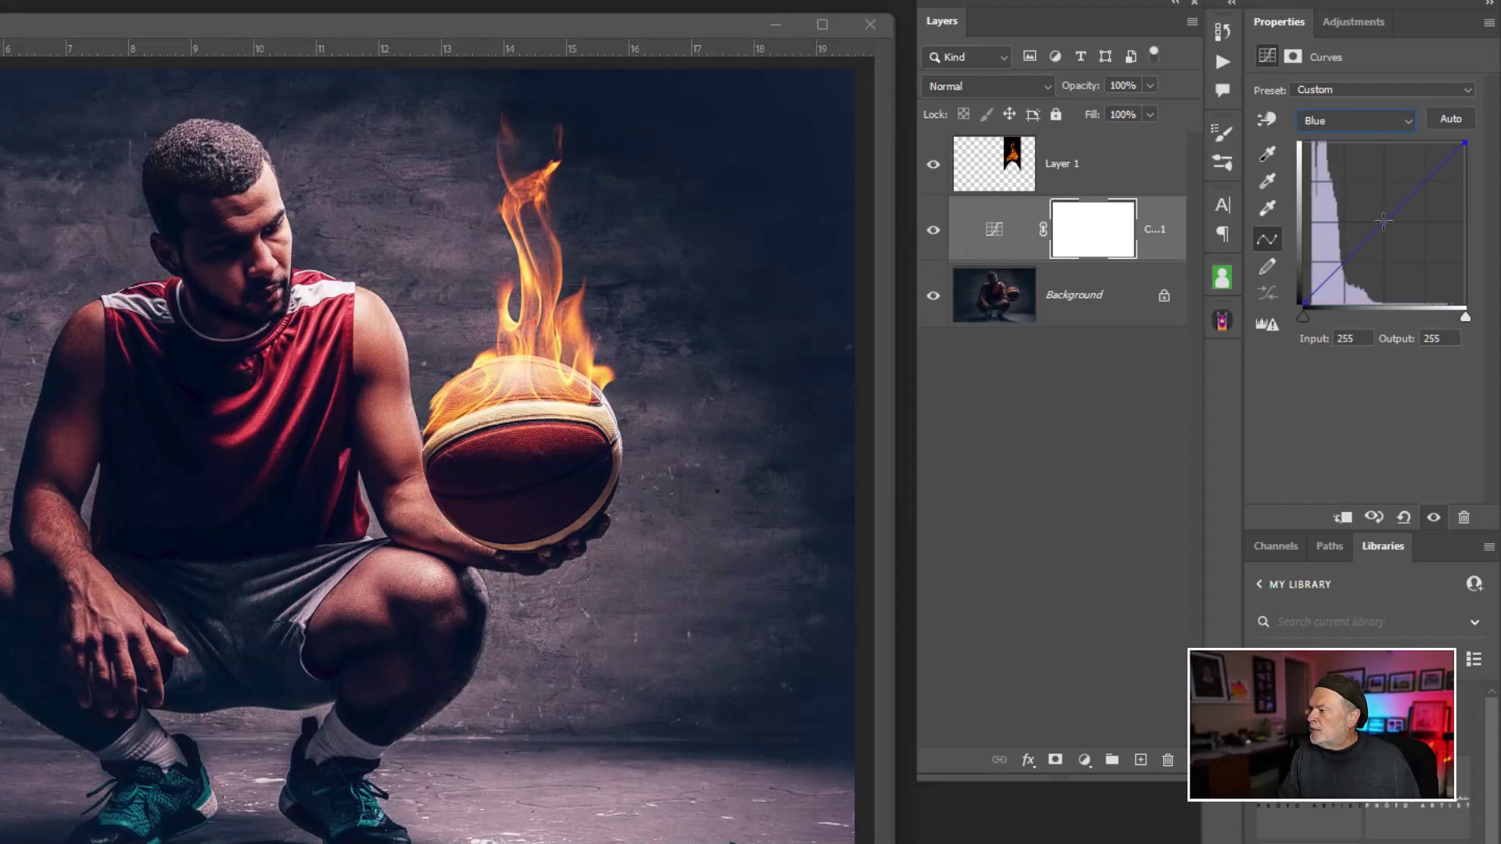
drag(1382, 225, 1395, 230)
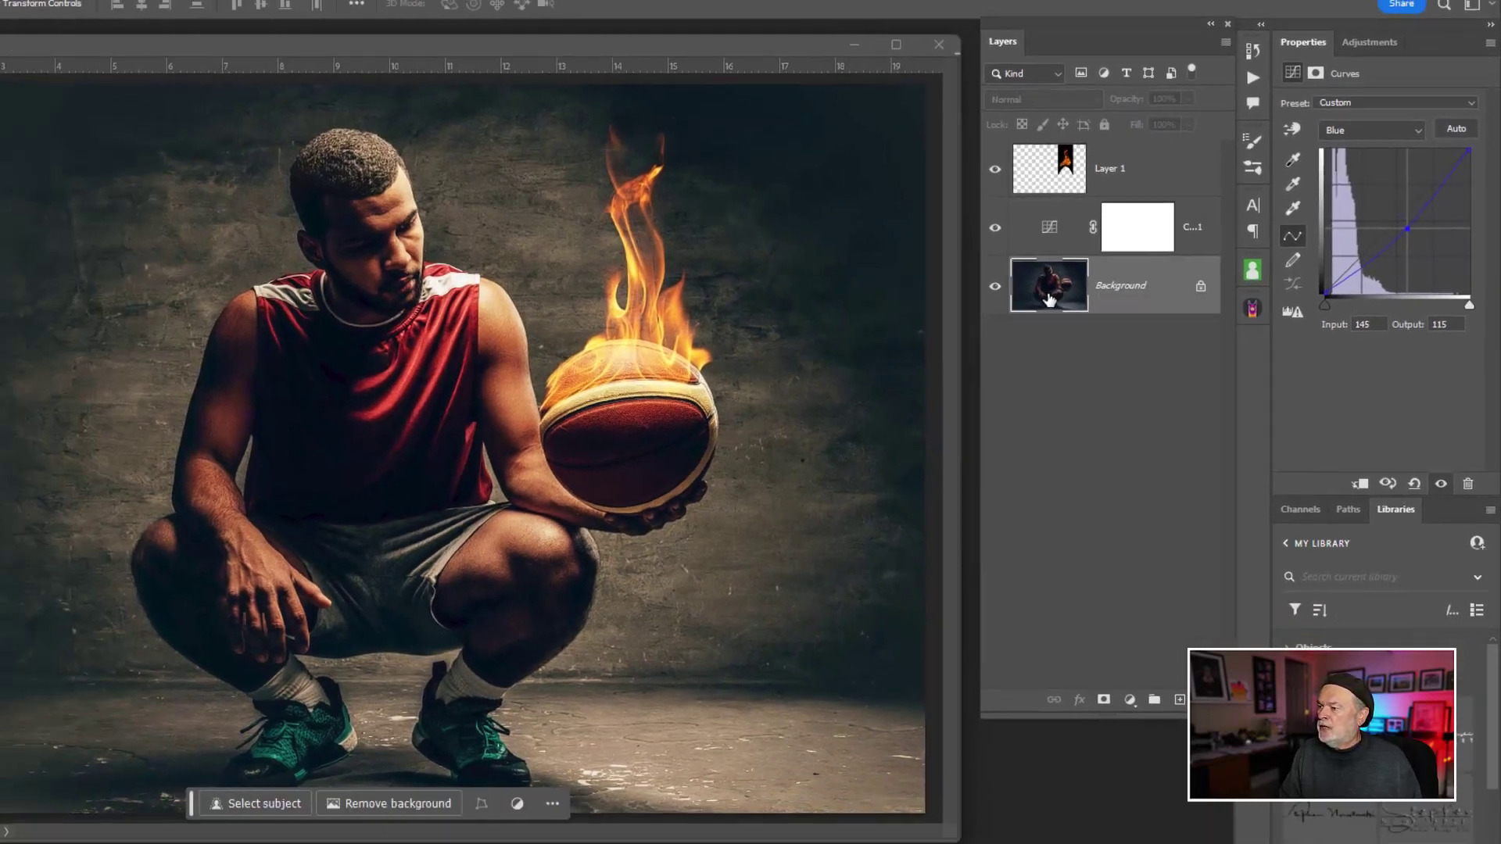
Make the Background layer active and switch to the Object Selection tool
click(1008, 298)
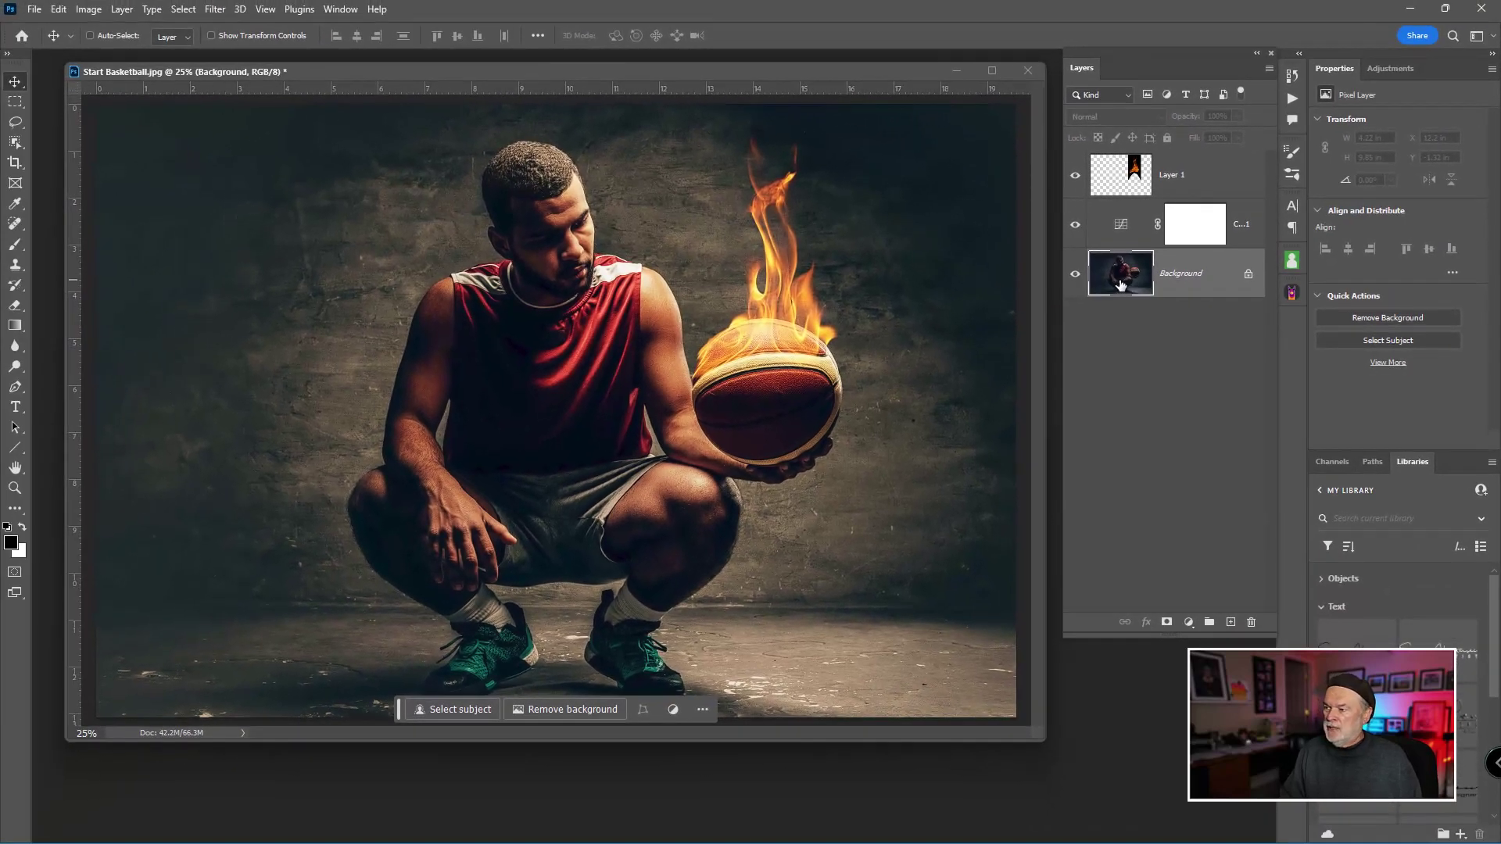
click(1120, 283)
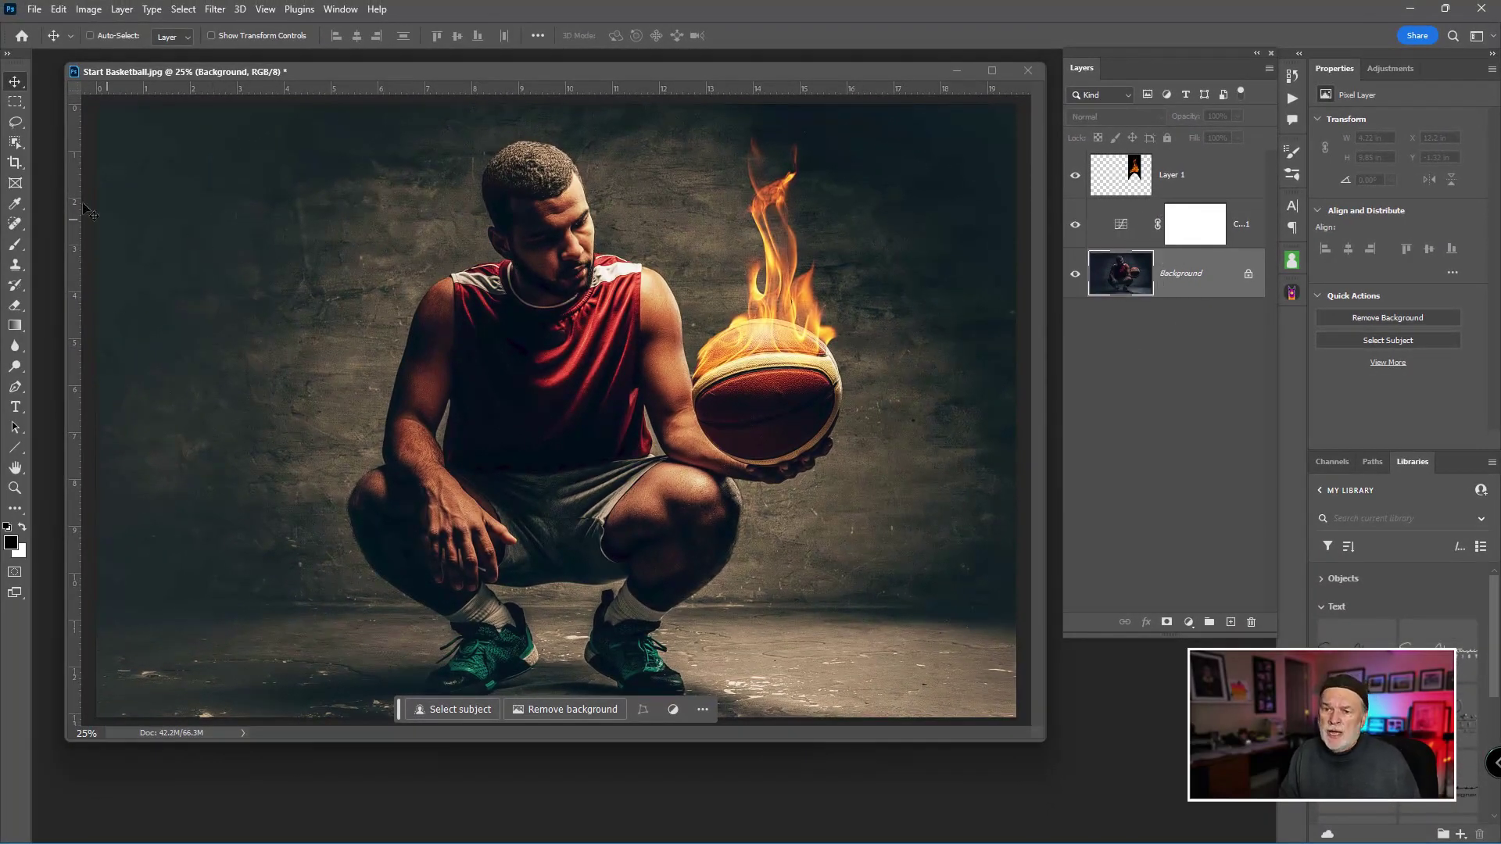
click(15, 142)
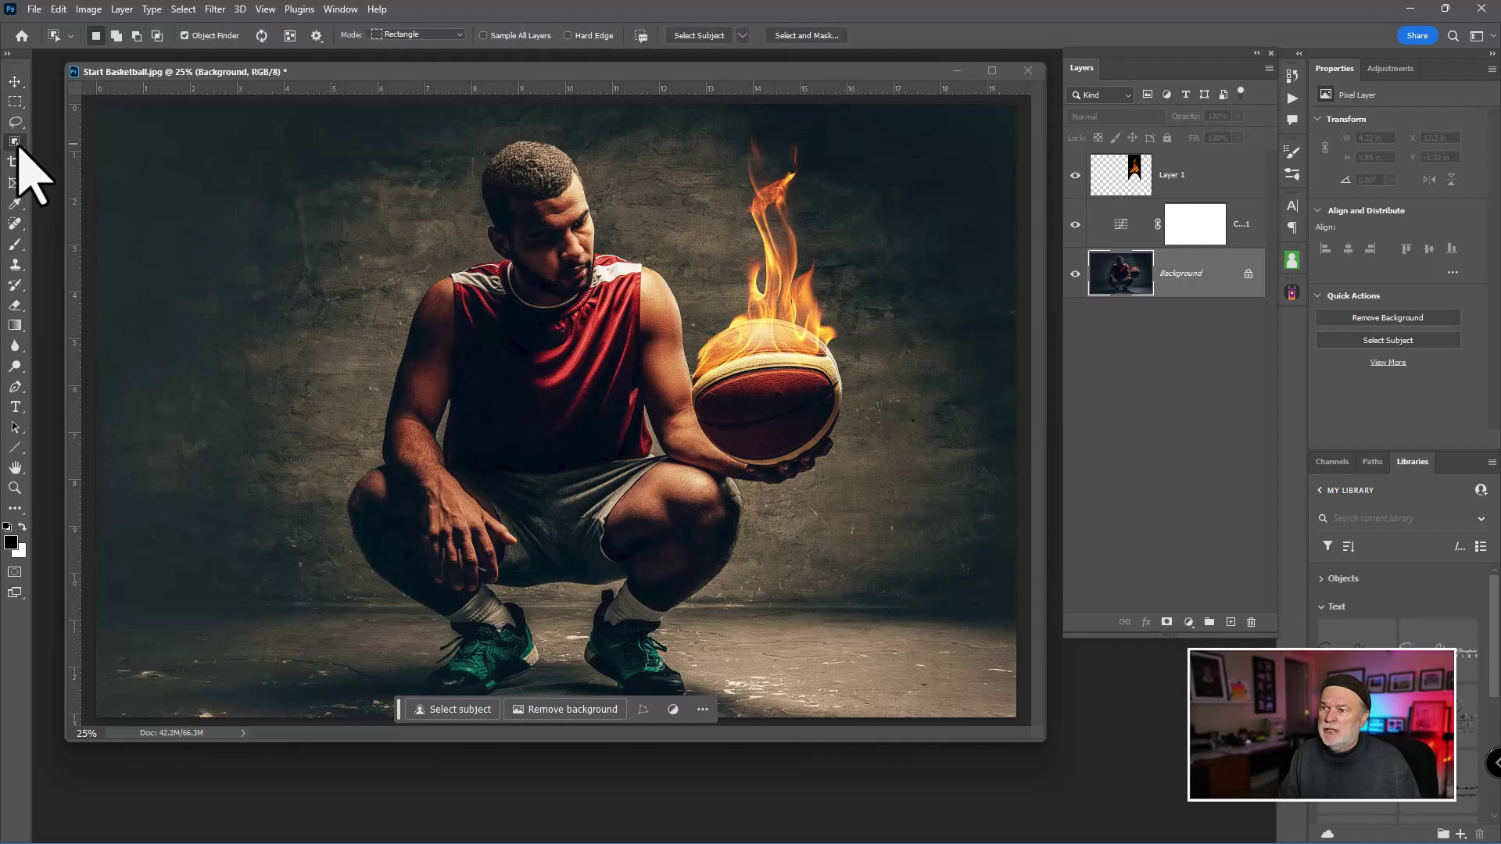
click(17, 146)
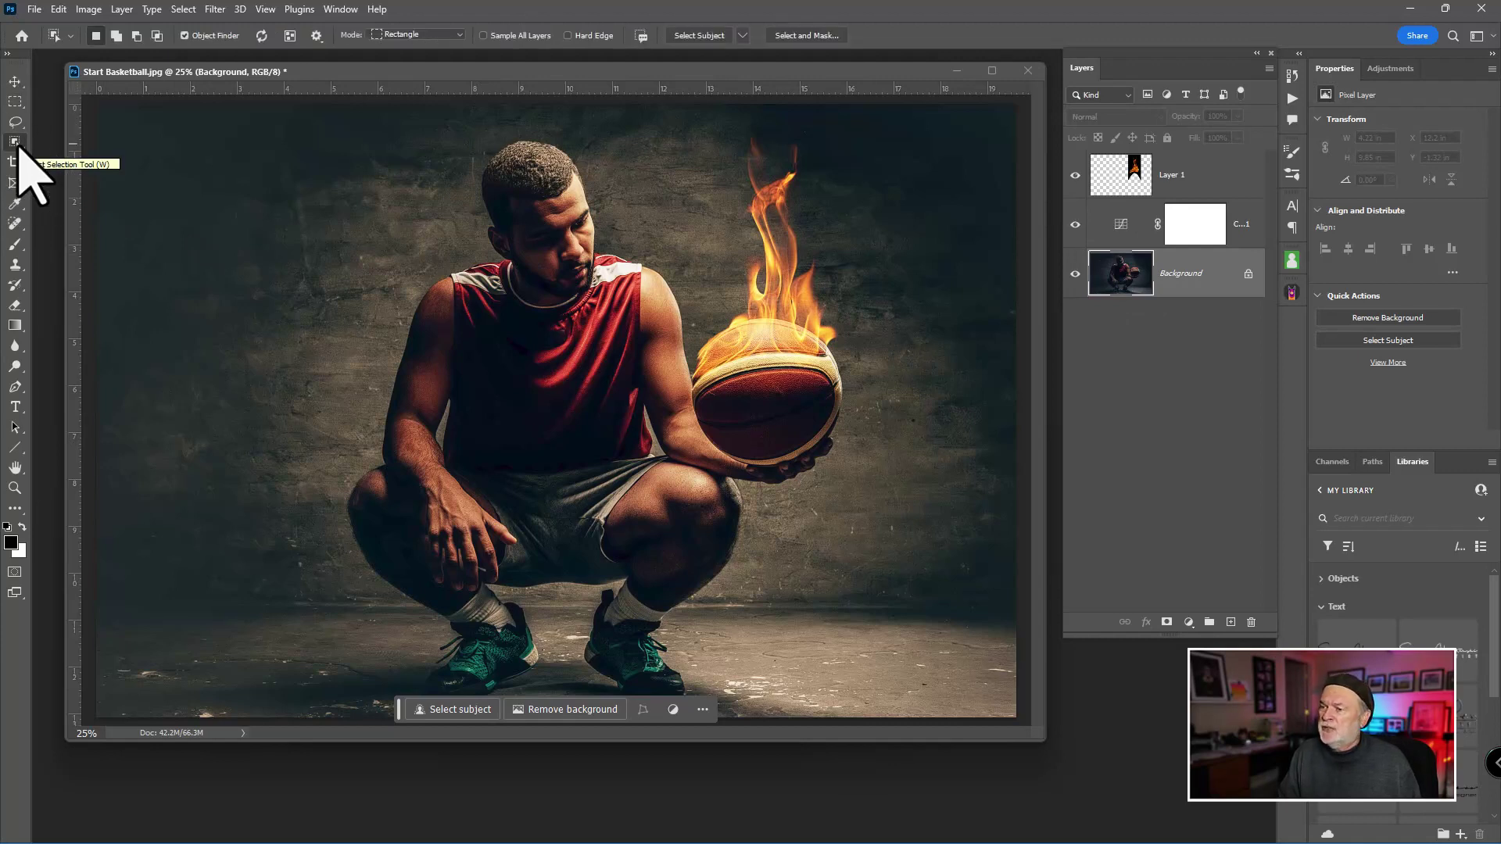
Try Select Subject on the player and drop the resulting selection
click(691, 37)
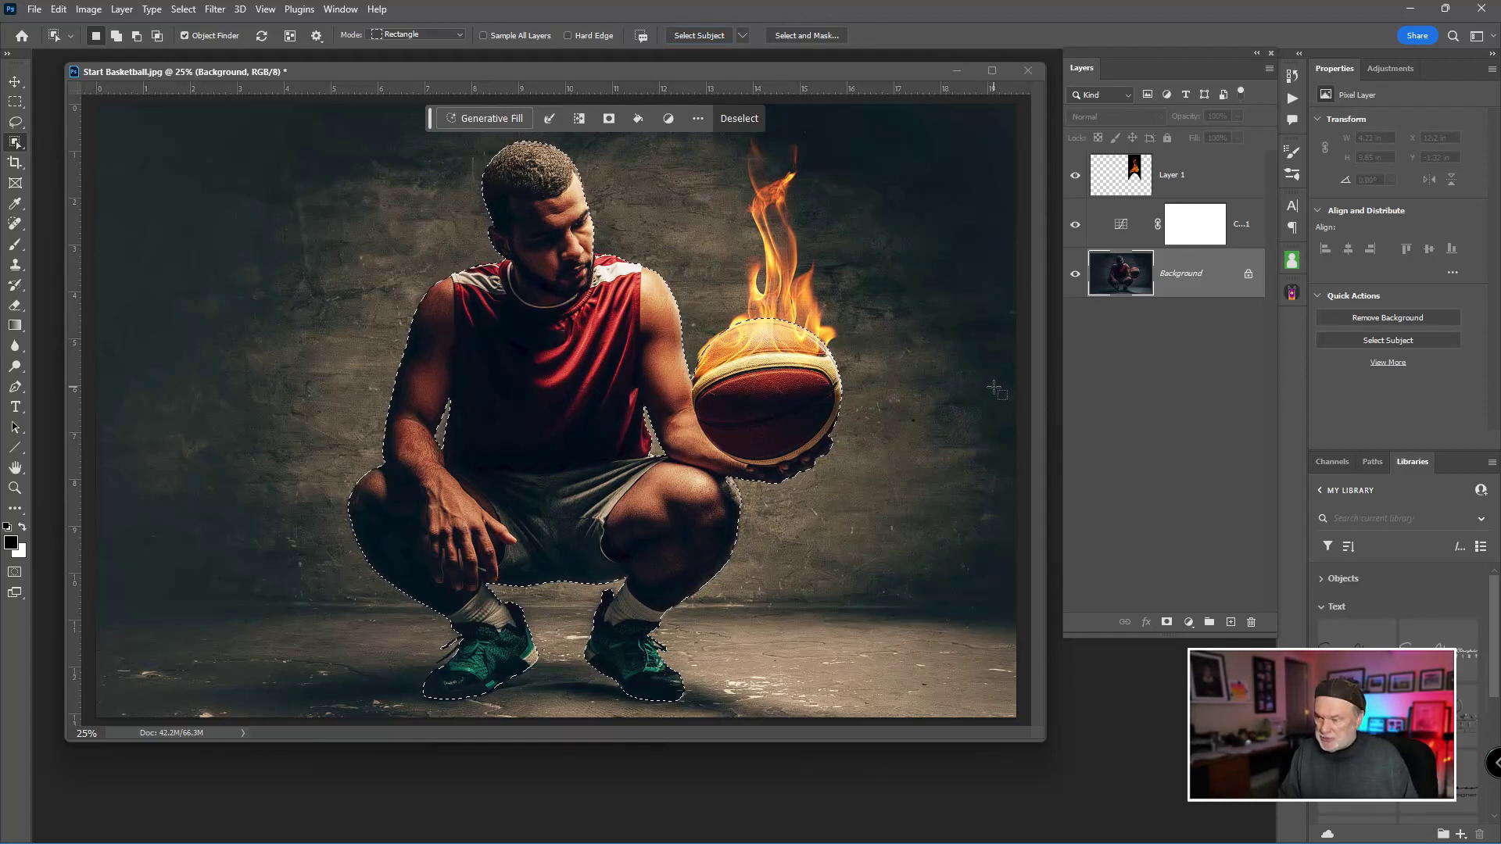
key(ctrl+d)
Invert the Curves layer mask to black and select the player with the basketball on the Background layer using Select Subject
click(1202, 229)
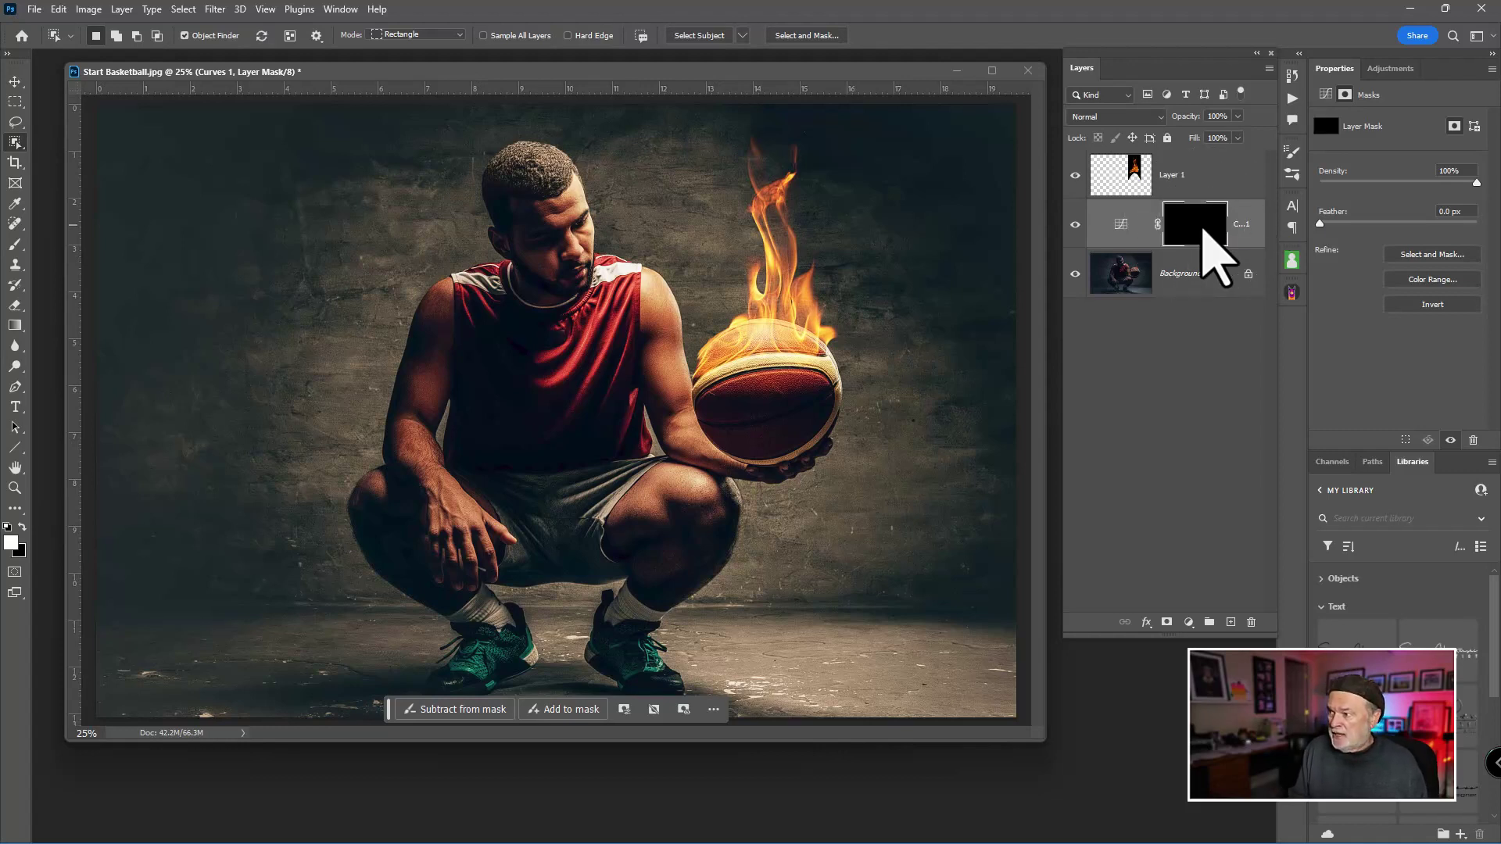
key(ctrl+i)
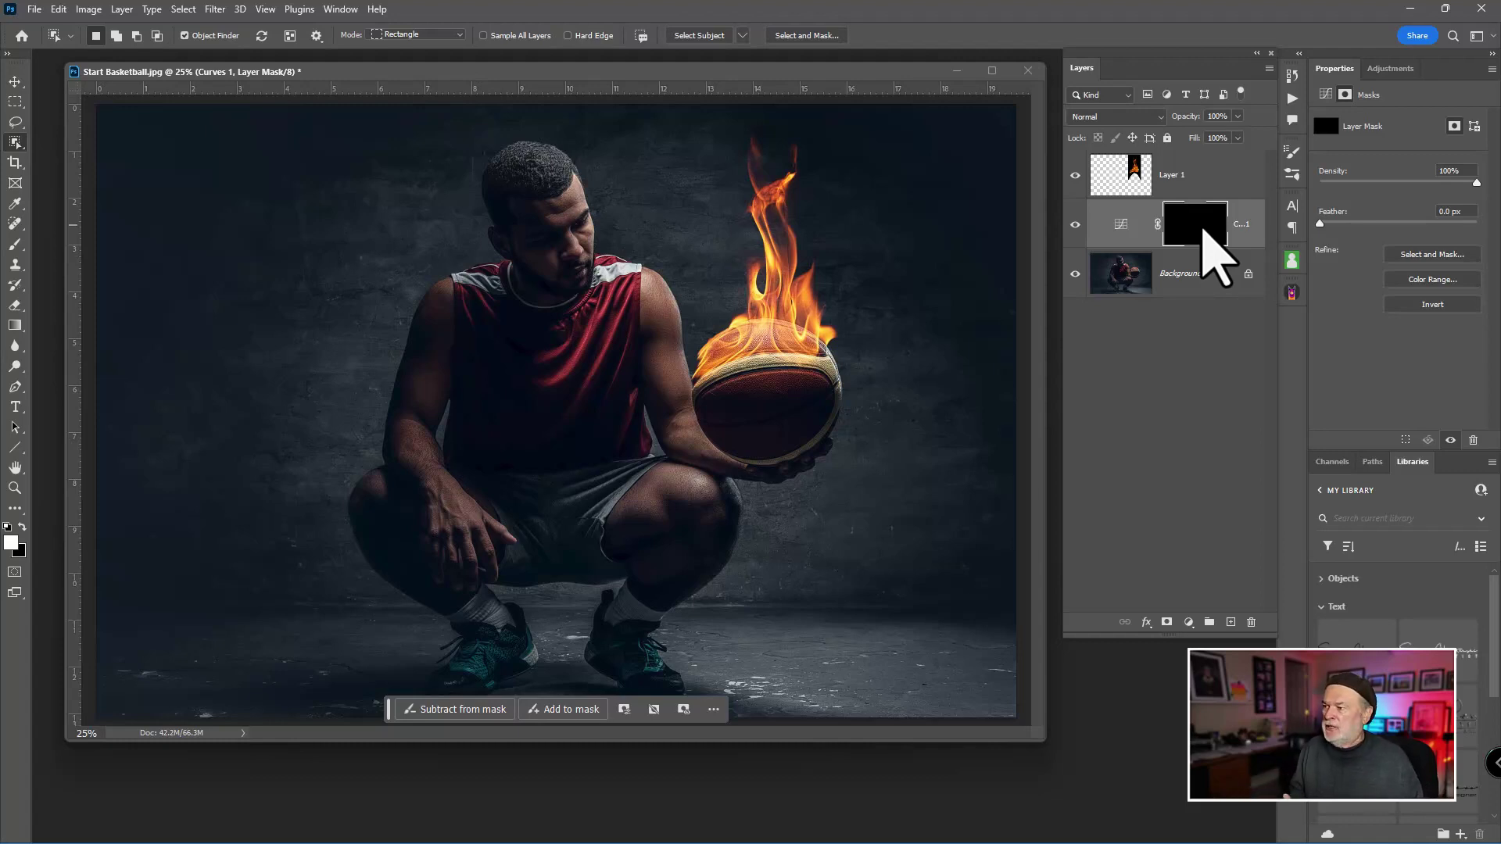
click(1128, 276)
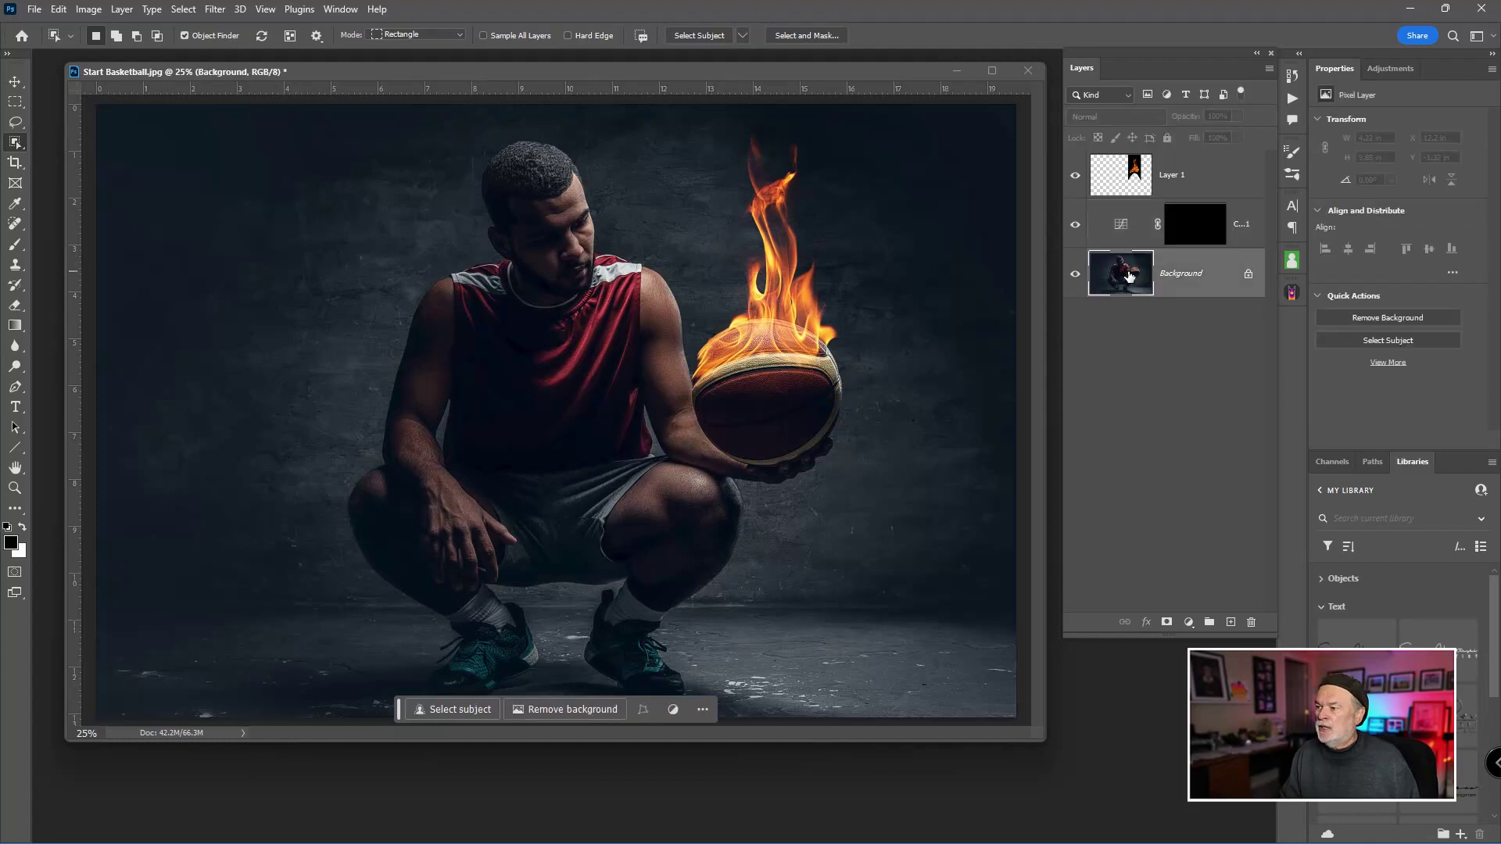
click(703, 36)
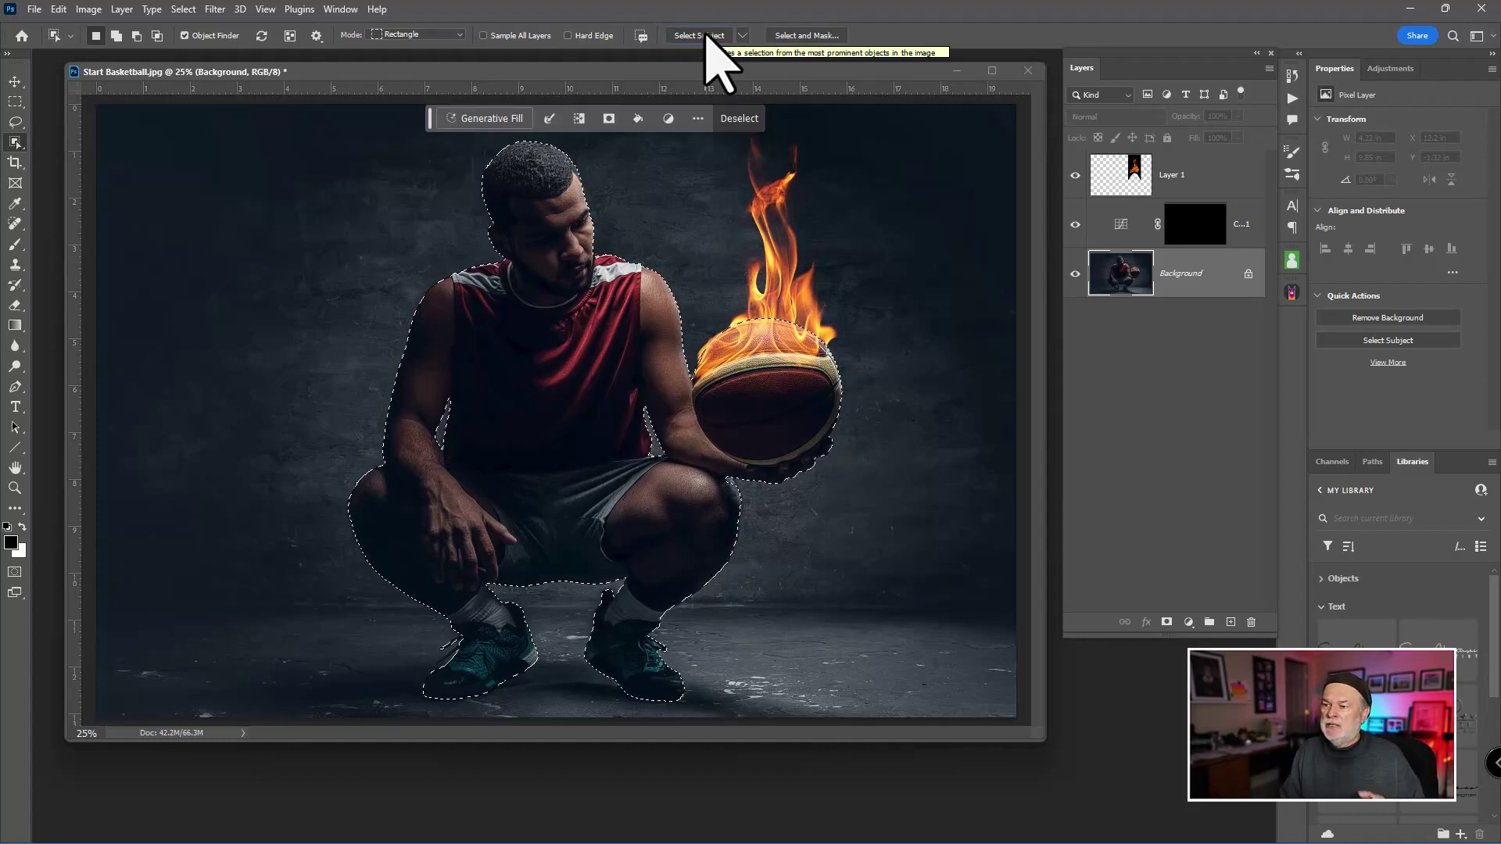
Paint white on the Curves mask with a soft 300 px brush at 20% opacity over the player's face, jersey and arms within the selection
click(1192, 226)
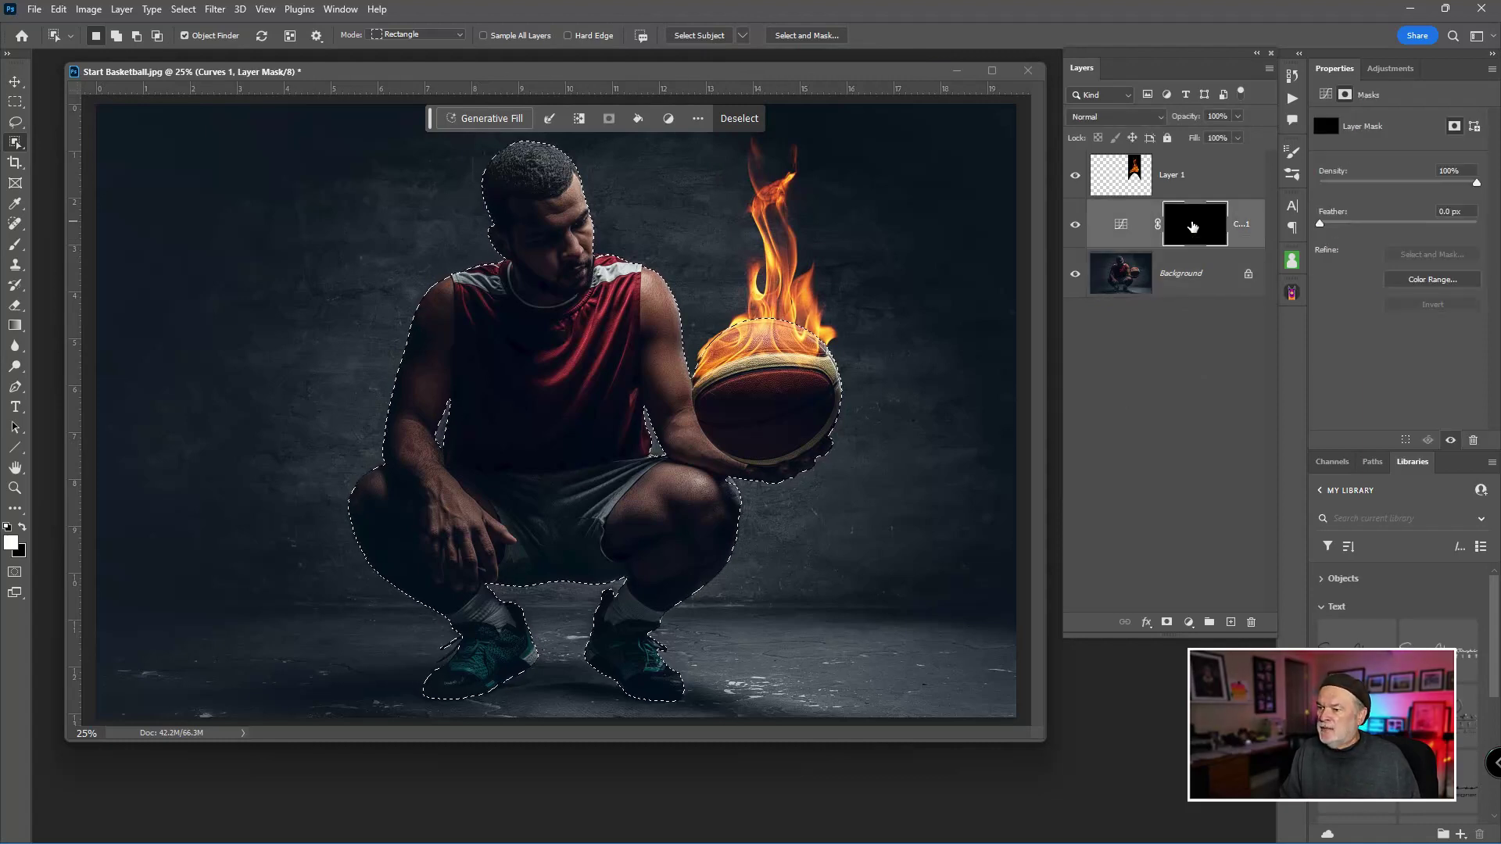
key(b)
key(bracketleft)
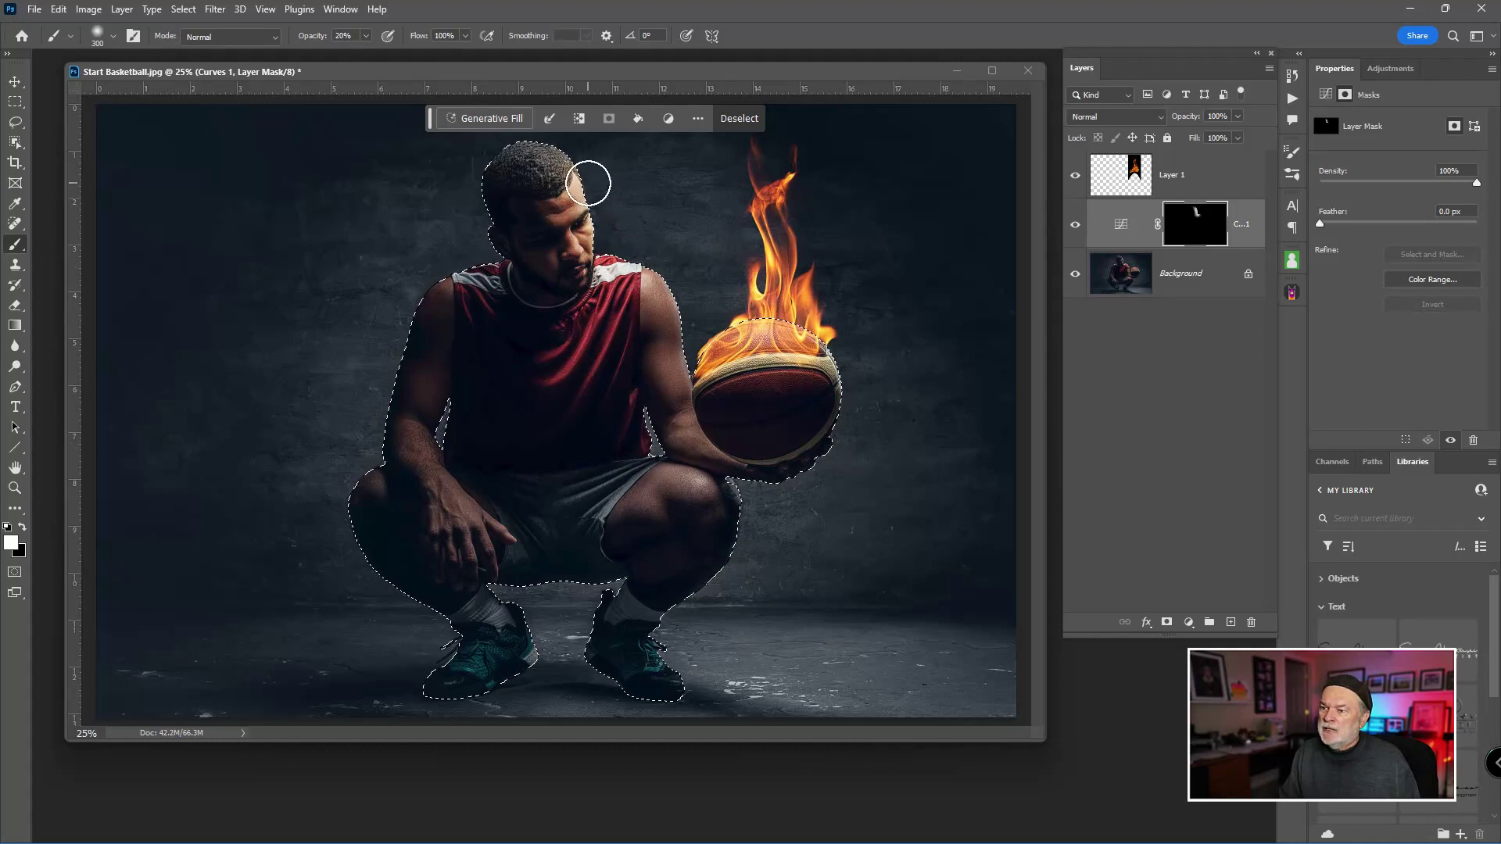
mouse_move(592, 237)
mouse_down()
mouse_move(689, 300)
mouse_move(641, 252)
mouse_move(698, 401)
mouse_move(656, 279)
mouse_move(685, 347)
mouse_move(617, 258)
mouse_move(662, 313)
mouse_move(677, 299)
mouse_move(694, 405)
mouse_move(640, 265)
mouse_move(689, 419)
mouse_move(643, 244)
mouse_move(639, 259)
mouse_move(616, 254)
mouse_move(586, 229)
mouse_move(580, 280)
mouse_move(618, 319)
mouse_move(514, 436)
mouse_move(579, 332)
mouse_move(569, 388)
mouse_move(590, 365)
mouse_move(520, 444)
mouse_move(576, 357)
mouse_move(514, 429)
mouse_move(422, 471)
mouse_move(428, 402)
mouse_move(456, 500)
mouse_move(417, 458)
mouse_move(461, 529)
mouse_move(424, 425)
mouse_move(439, 489)
mouse_move(446, 362)
mouse_move(466, 513)
mouse_move(458, 408)
mouse_move(465, 459)
mouse_up()
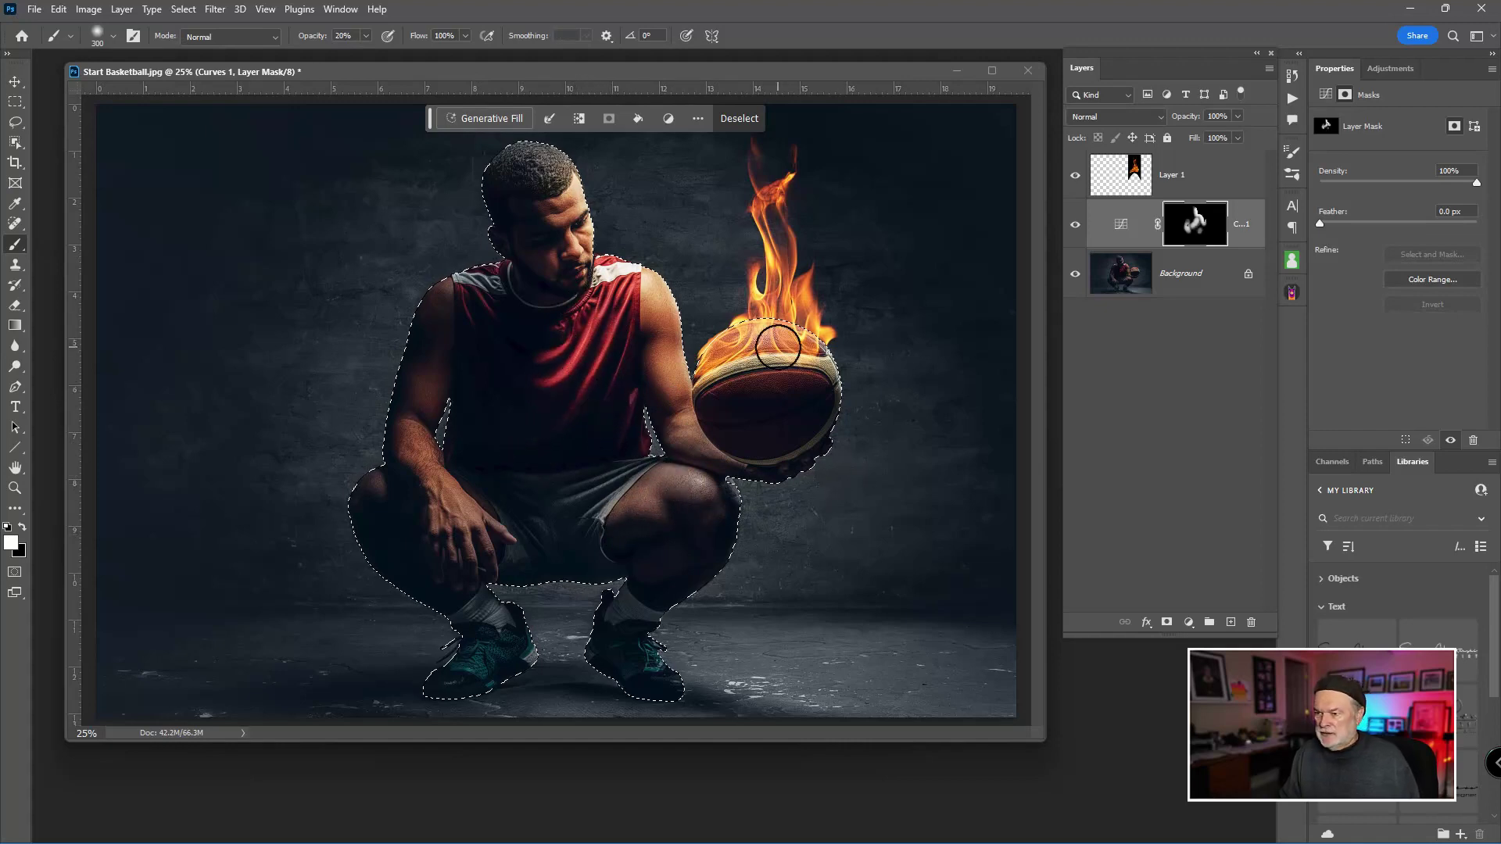
Toggle the Curves layer's visibility to compare the player with and without the warm firelight
click(1076, 226)
click(1076, 225)
click(1075, 225)
click(1076, 225)
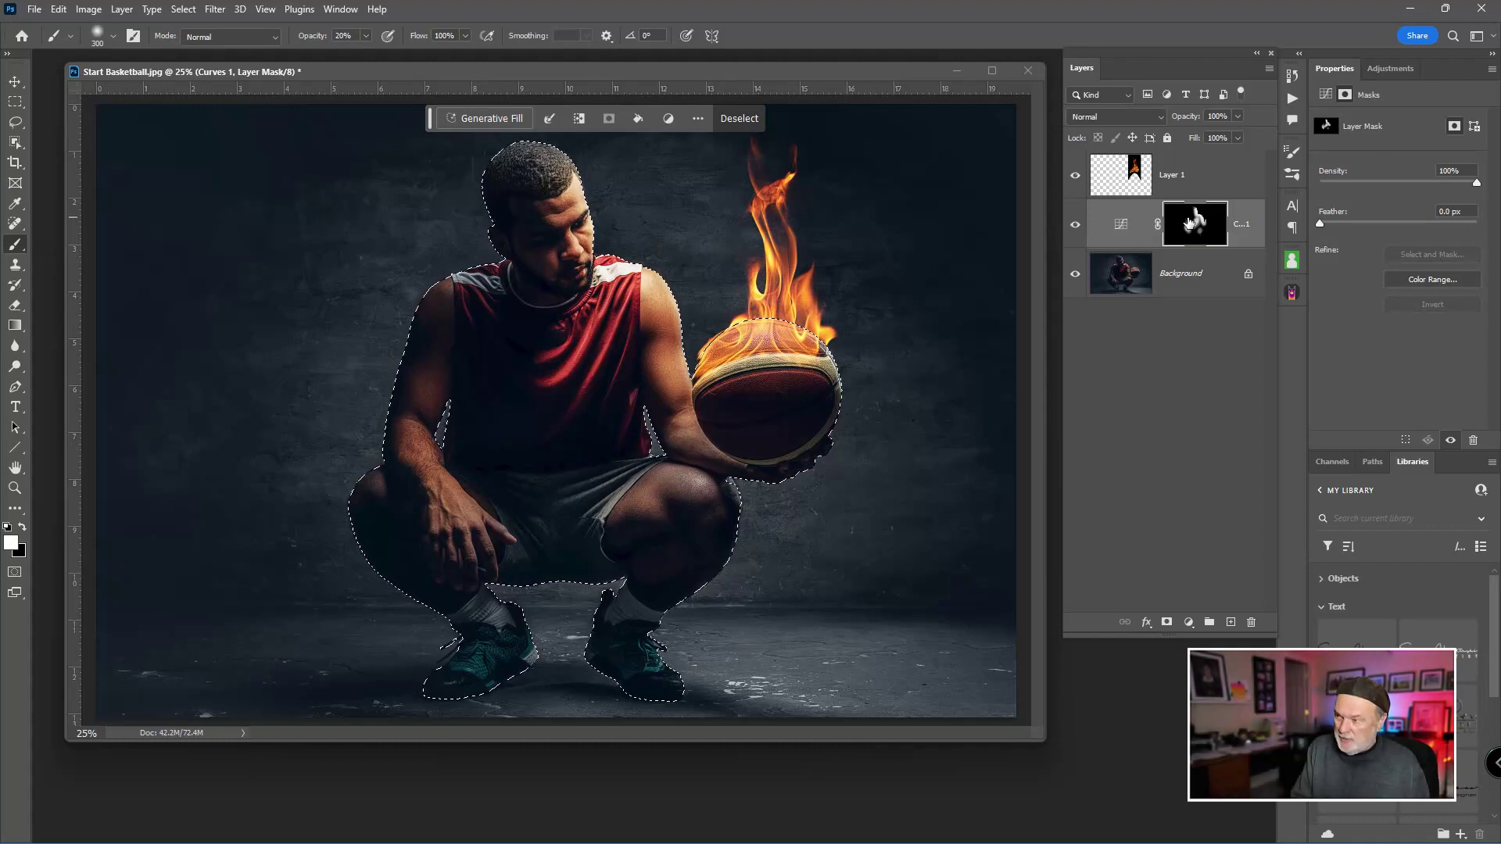
Deselect the player and paint a soft glow with a 1400 px white brush at 20% opacity on the Curves mask around the flames
key(ctrl+d)
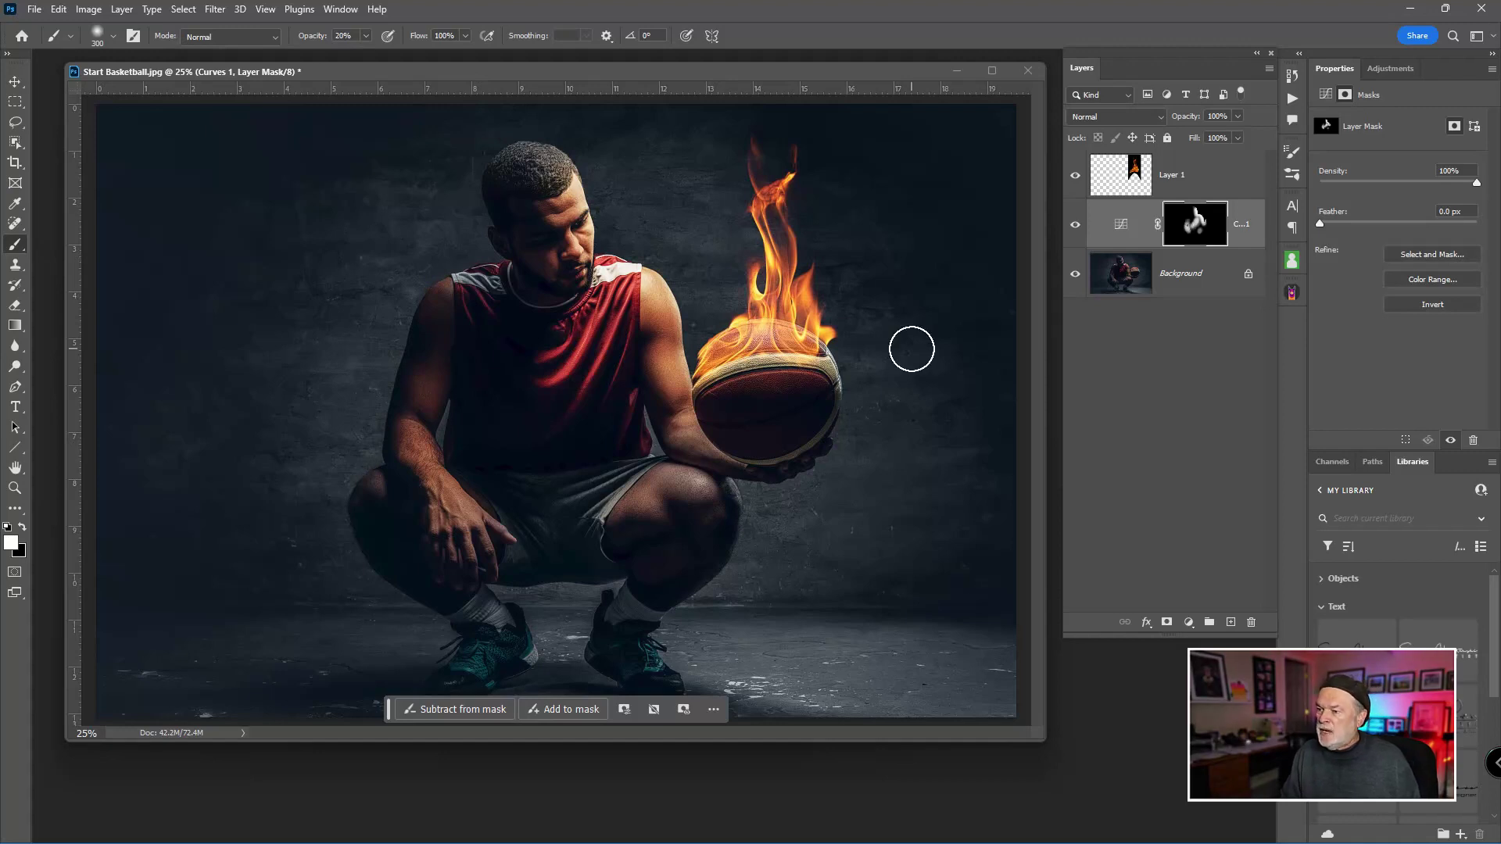
key(bracketright)
key(bracketright)
key(bracketright)
key(bracketright)
key(bracketright)
key(bracketright)
key(bracketright)
key(bracketright)
key(bracketright)
key(bracketright)
key(bracketright)
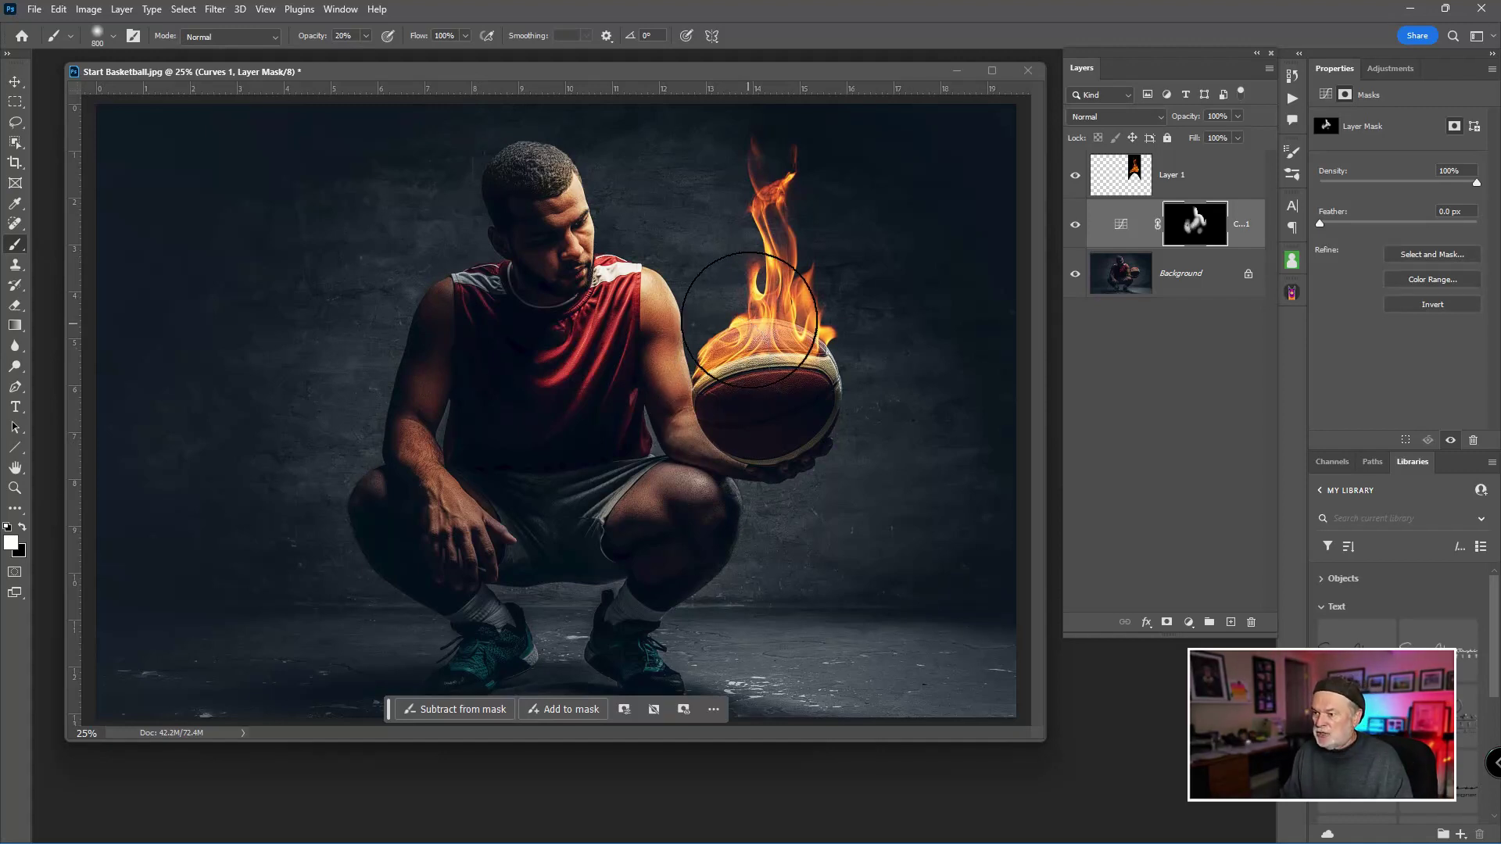
mouse_move(757, 317)
mouse_down()
mouse_move(771, 217)
mouse_move(763, 291)
mouse_move(734, 313)
mouse_move(766, 282)
mouse_move(770, 235)
mouse_up()
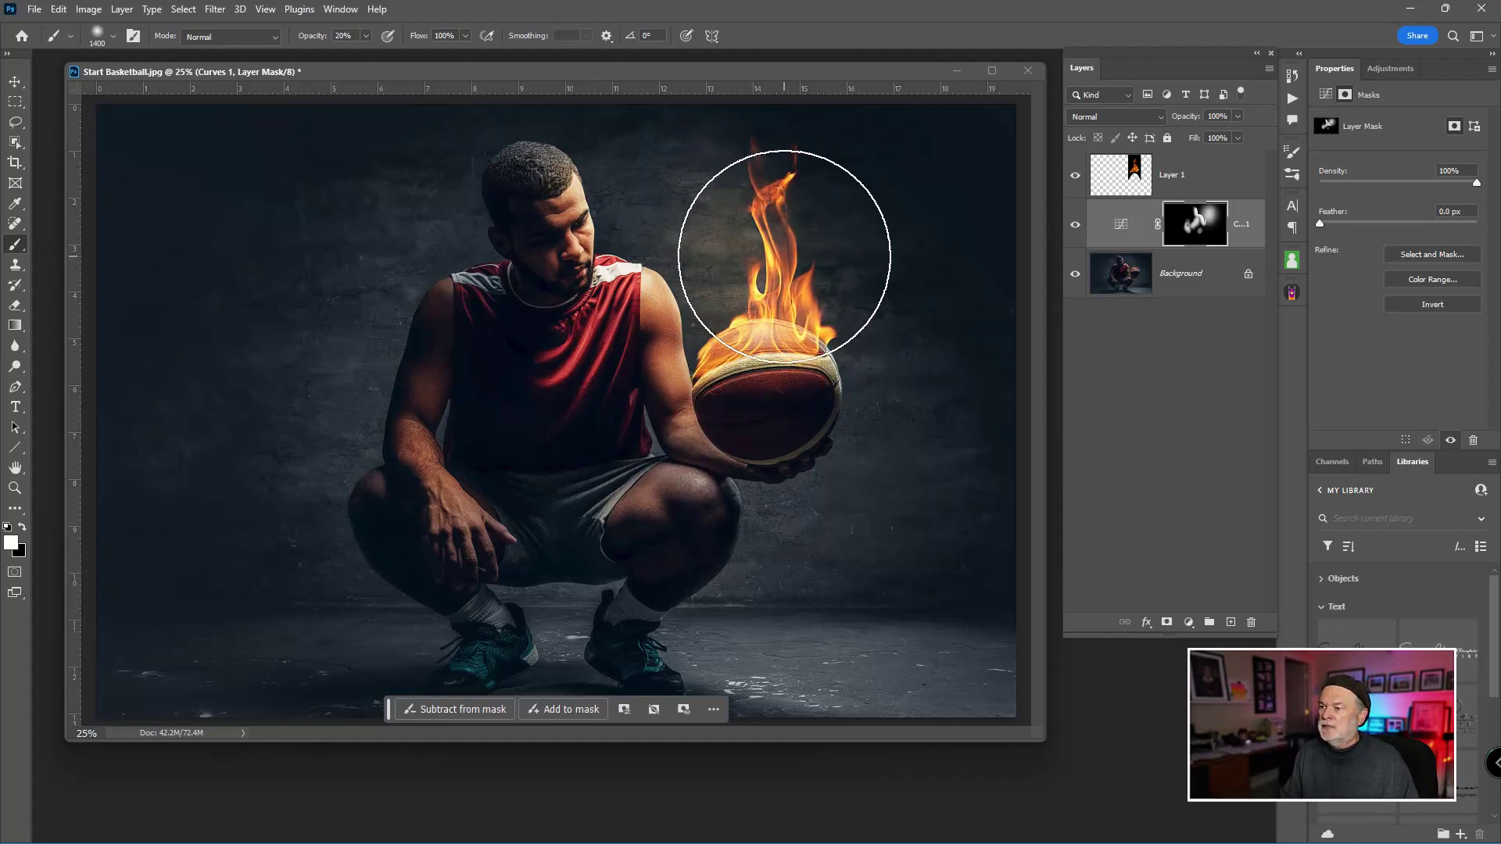
Toggle the Curves layer's visibility to compare the backdrop with and without the added glow
click(1074, 227)
click(1074, 227)
click(1075, 227)
click(1075, 226)
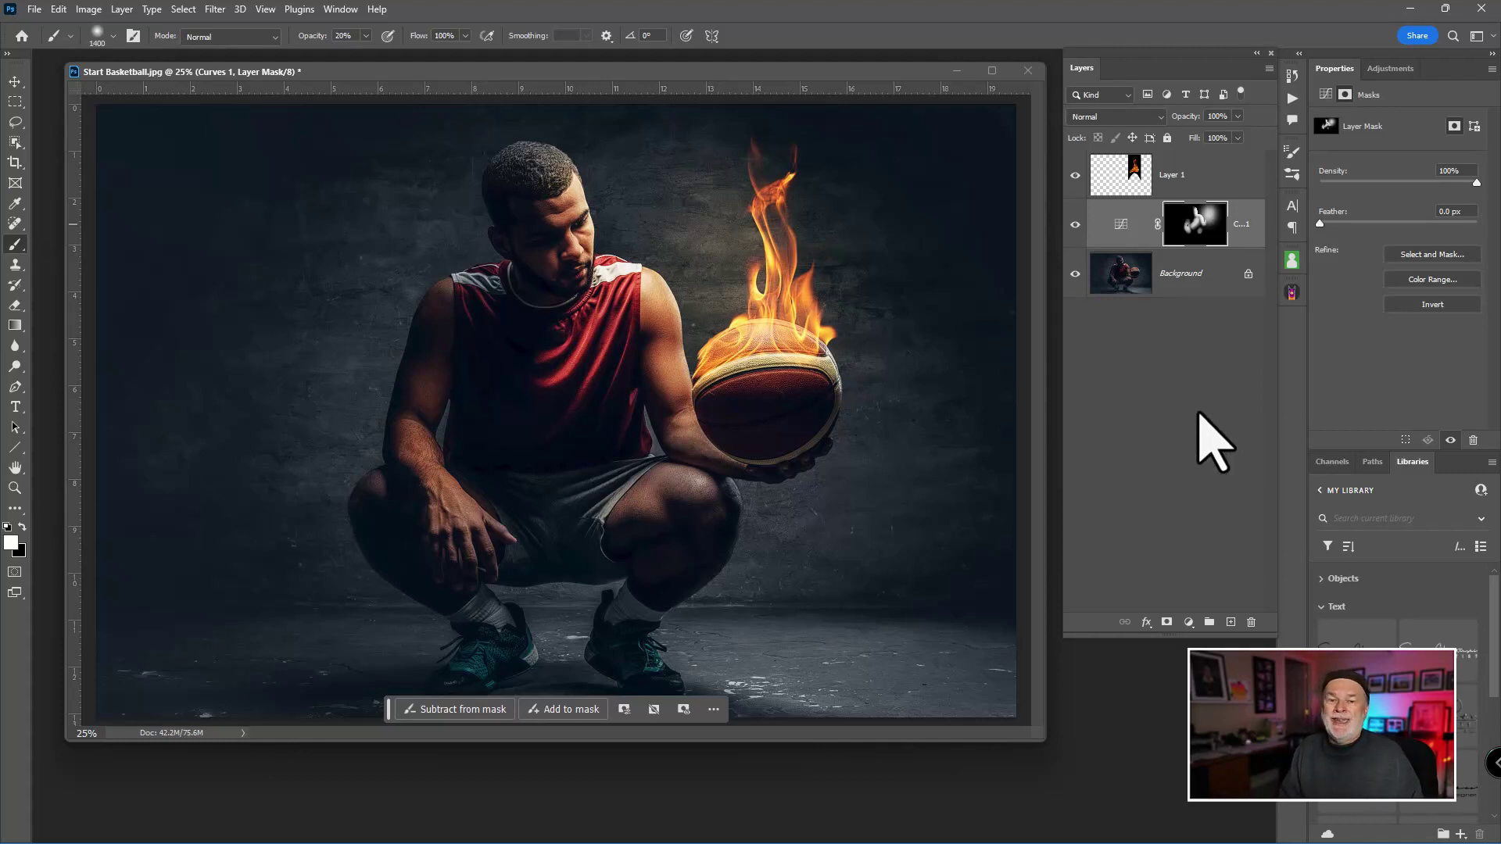
Delete the Curves adjustment layer and the fire overlay on Layer 1, keeping only the Background
click(1126, 226)
key(Delete)
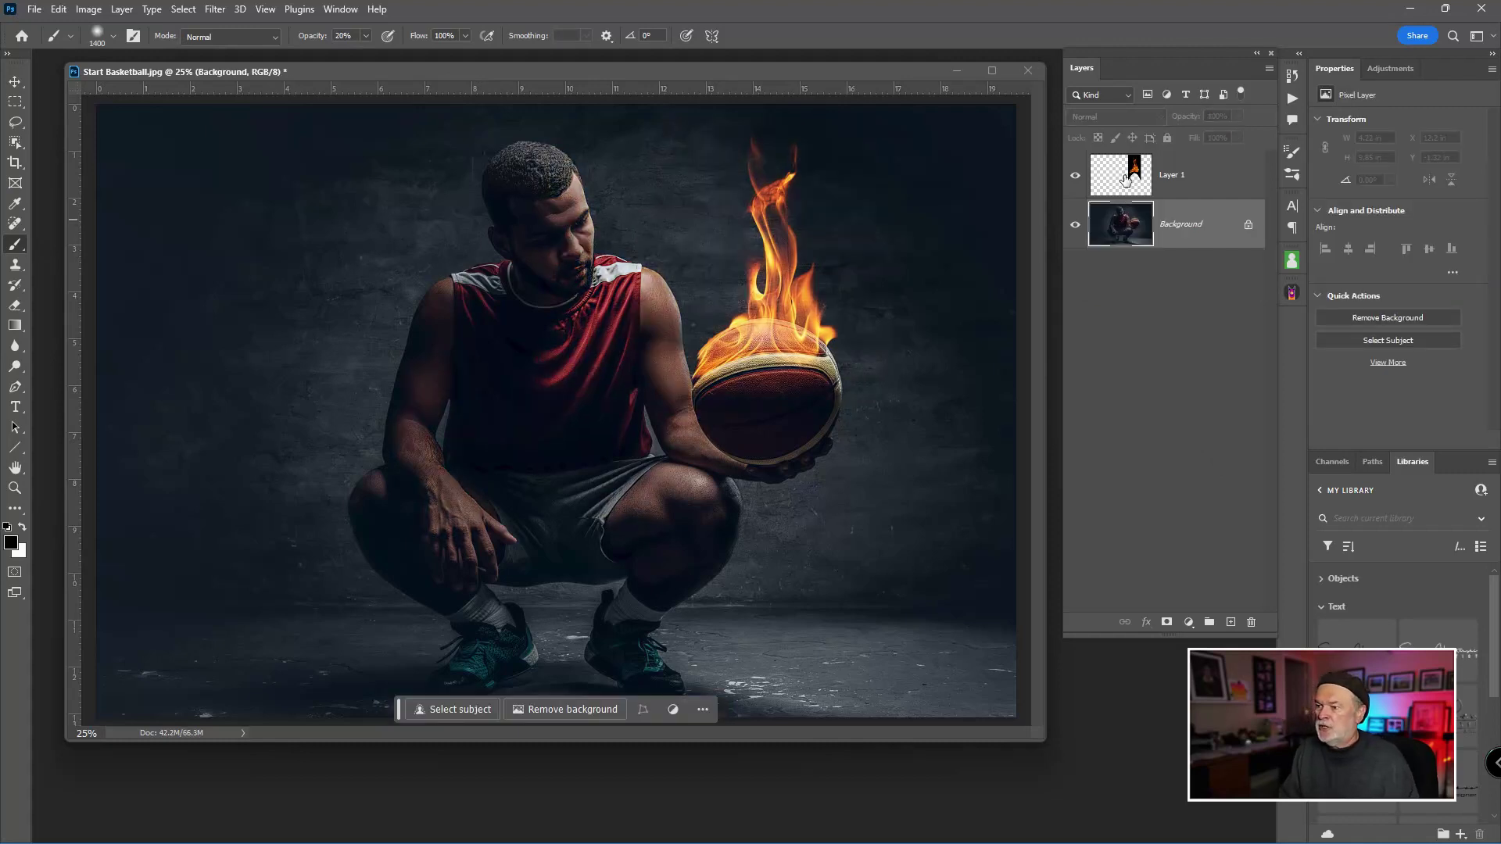
click(1127, 179)
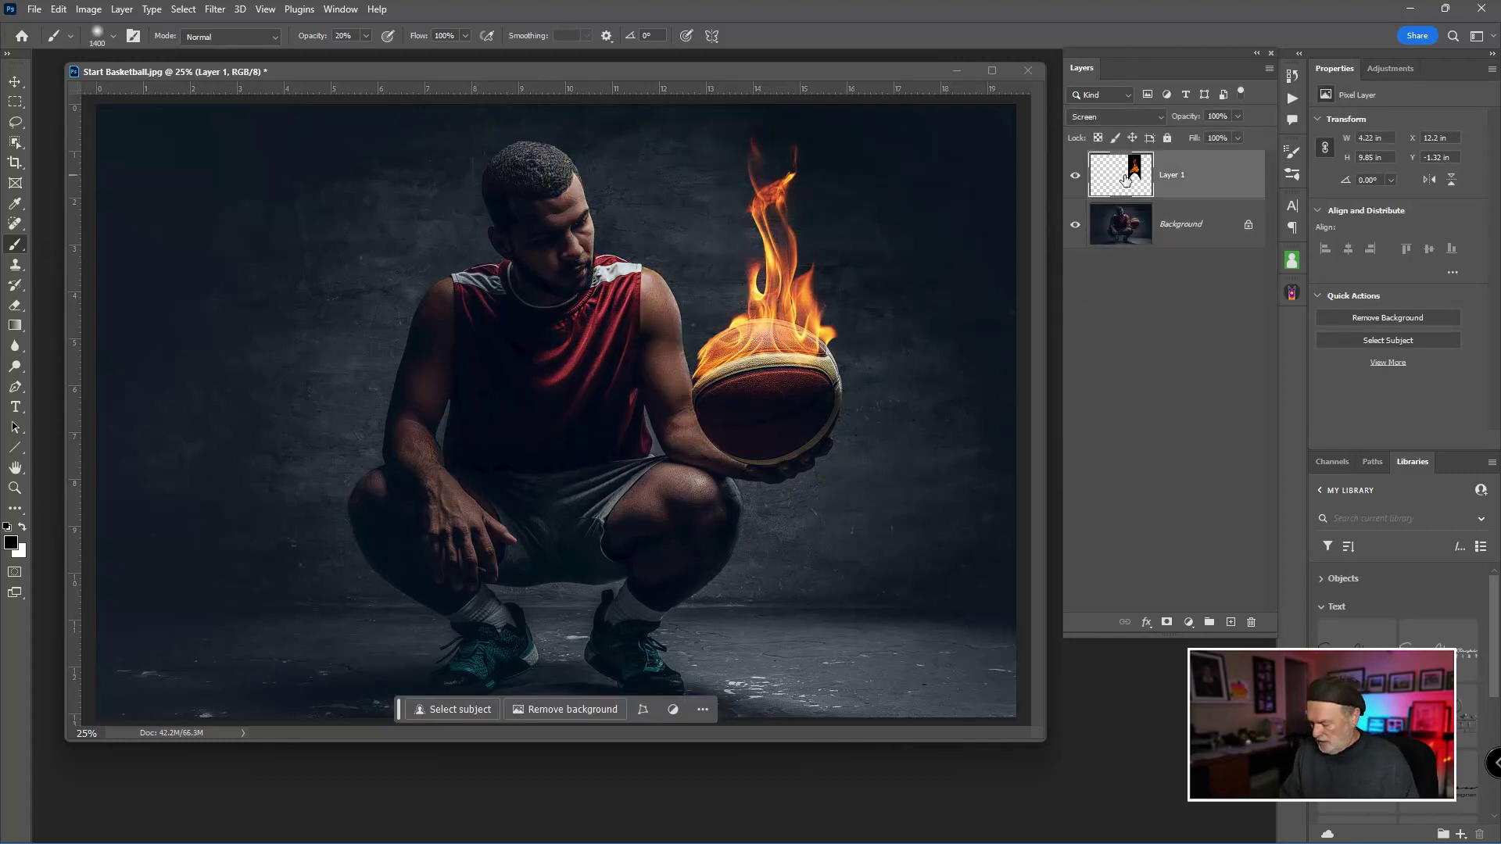
key(Delete)
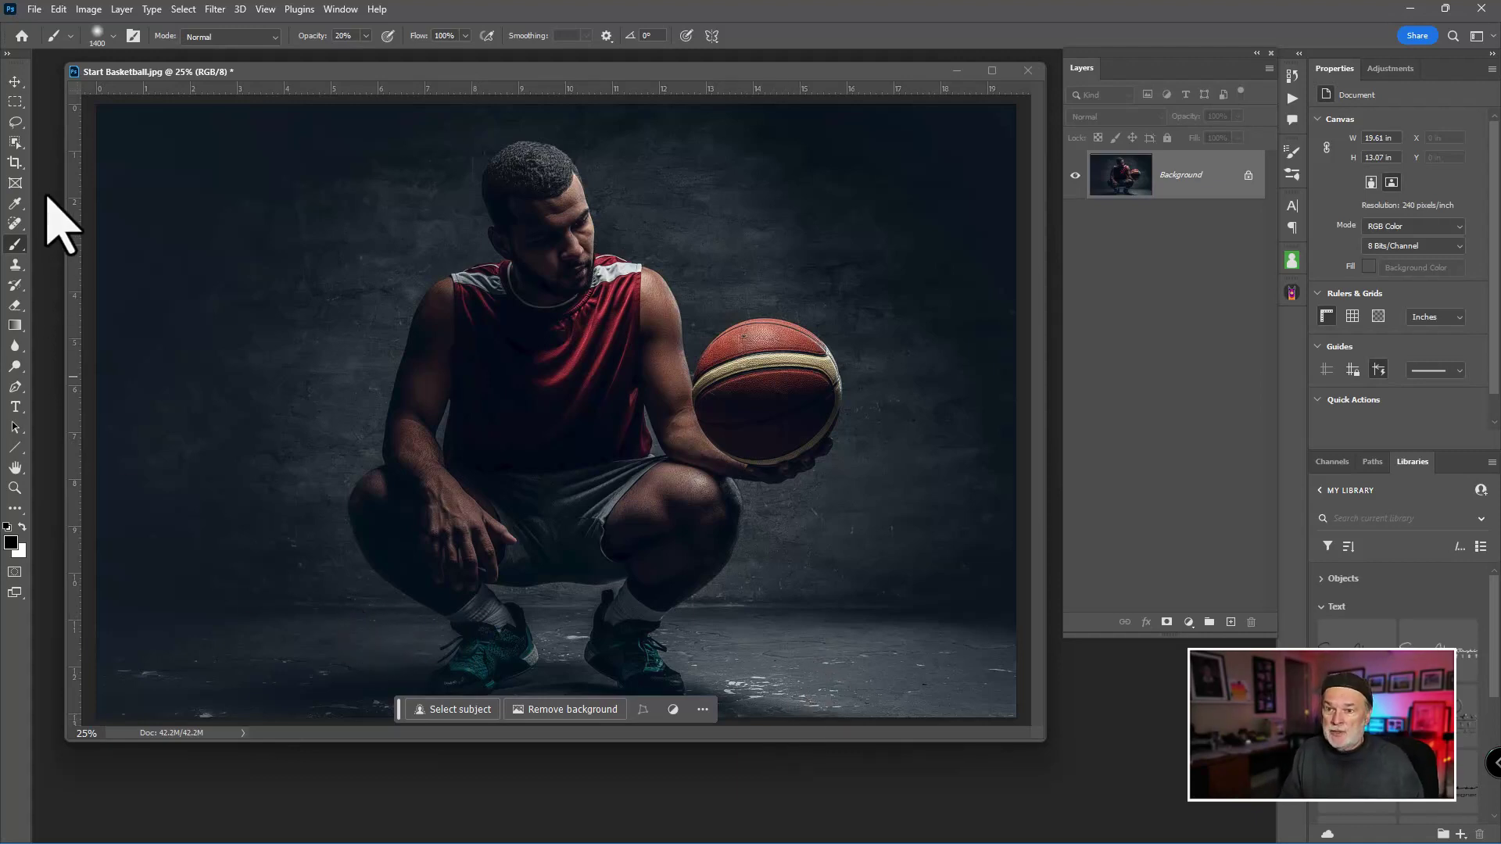
Draw a jagged flame-shaped Lasso selection rising from the upper part of the basketball
click(16, 125)
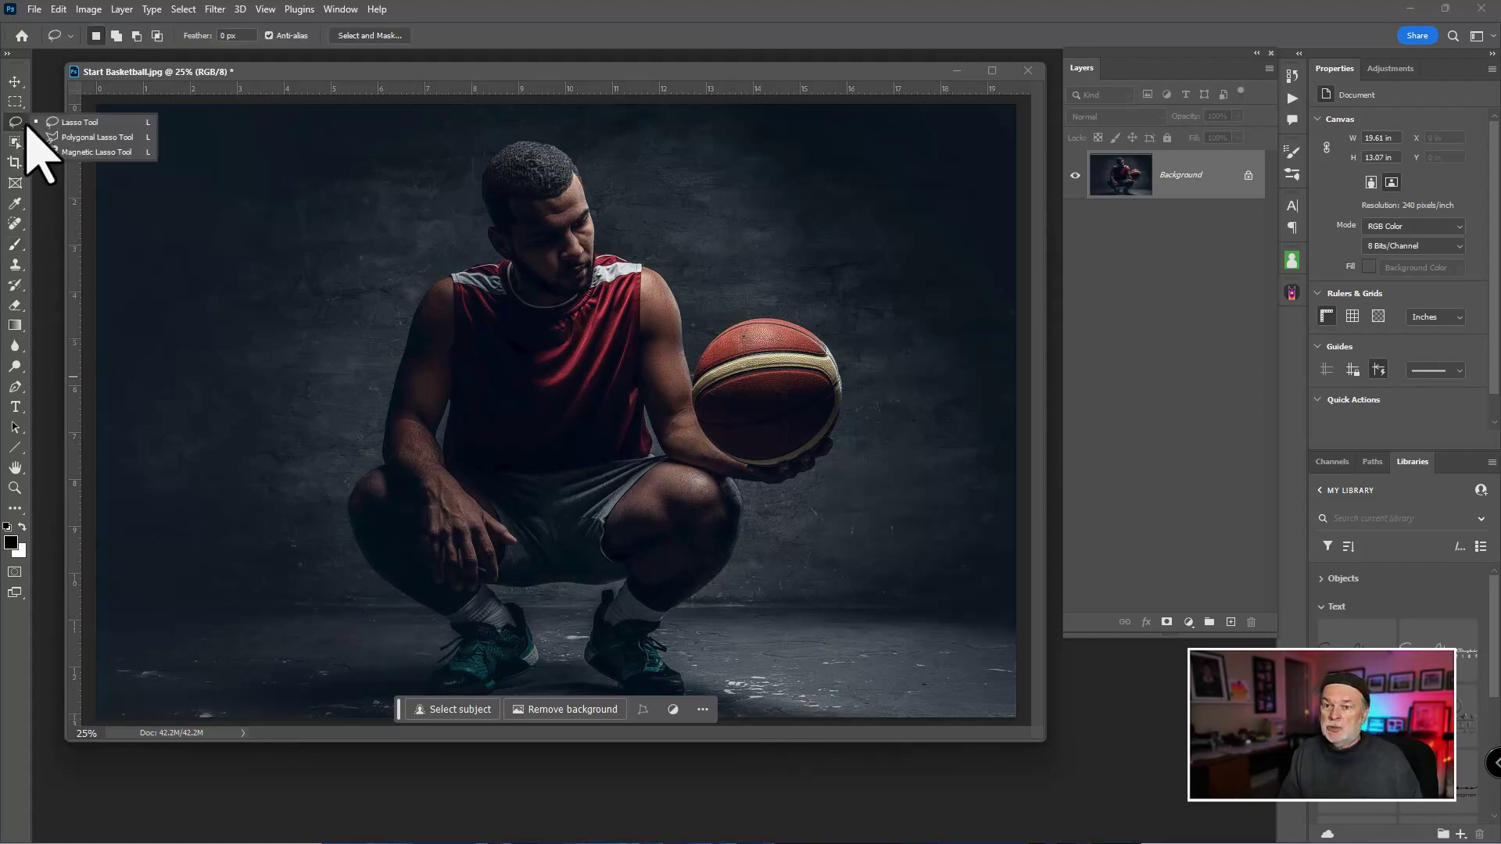
click(81, 125)
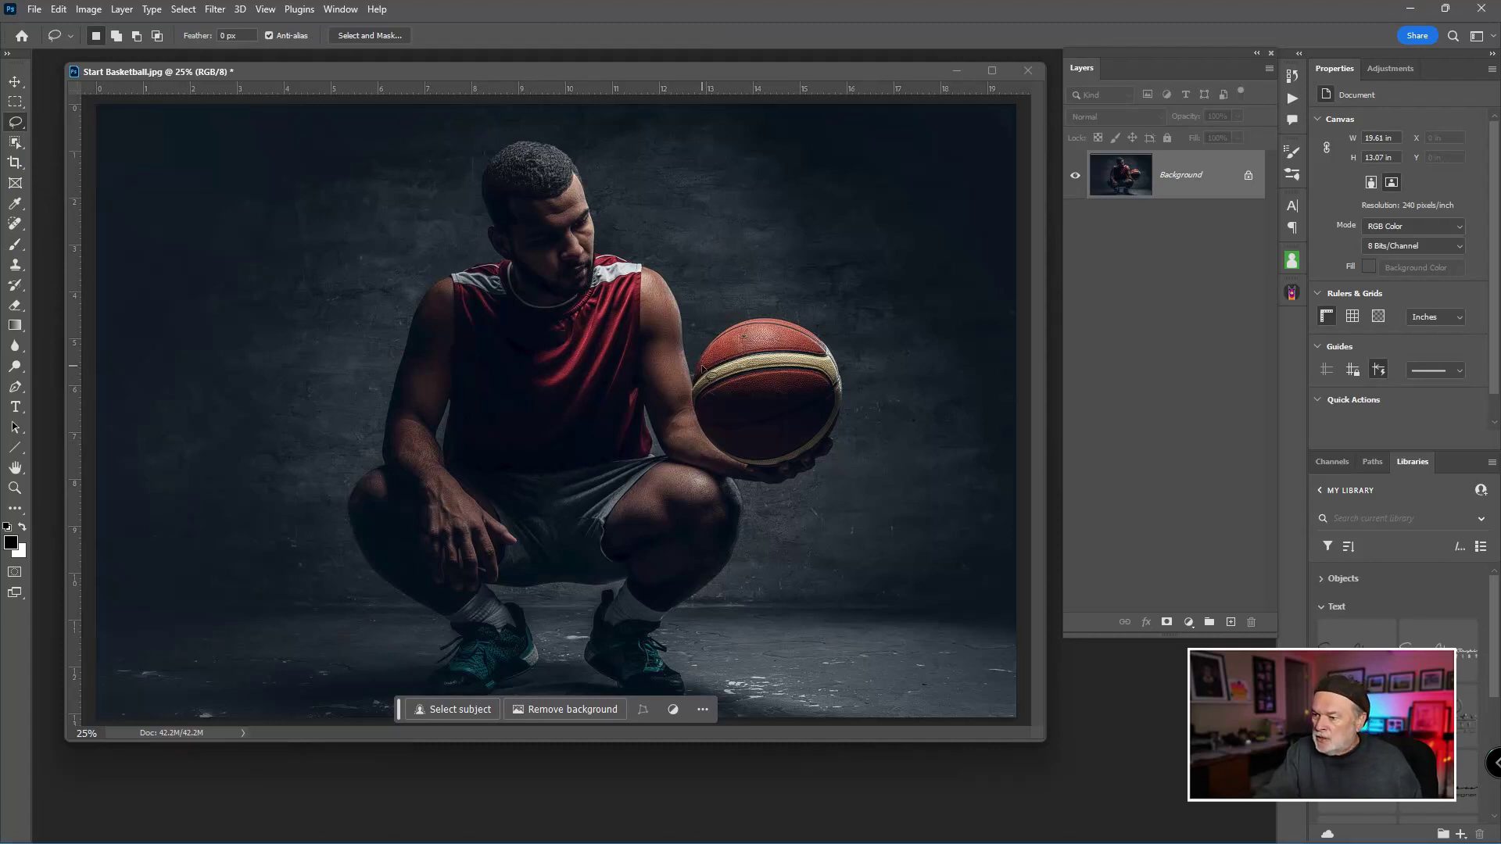
mouse_move(703, 369)
mouse_down()
mouse_move(702, 287)
mouse_move(732, 266)
mouse_move(730, 208)
mouse_move(780, 184)
mouse_up()
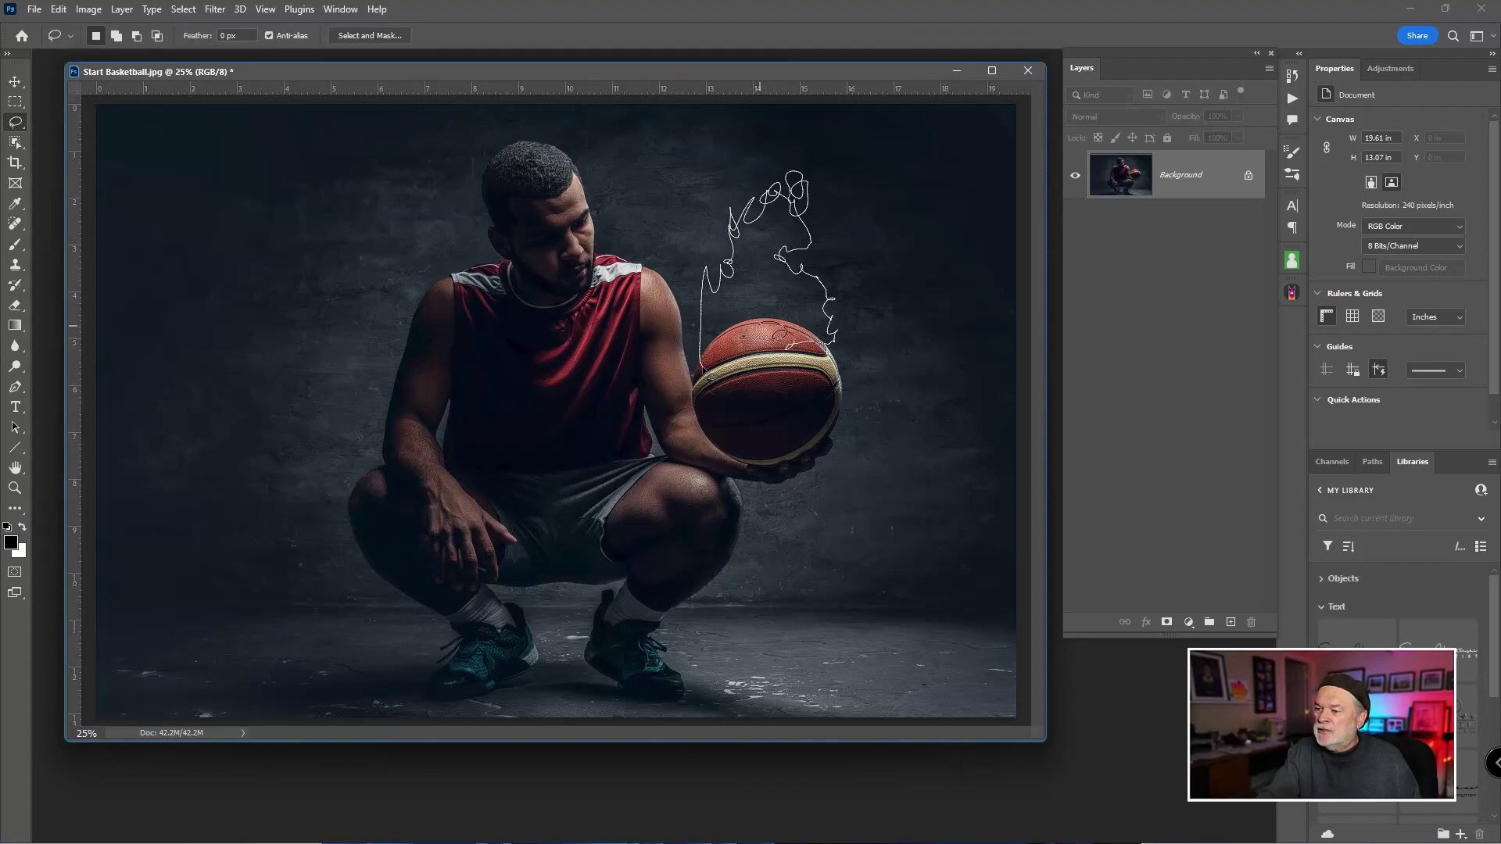
drag(703, 365, 703, 368)
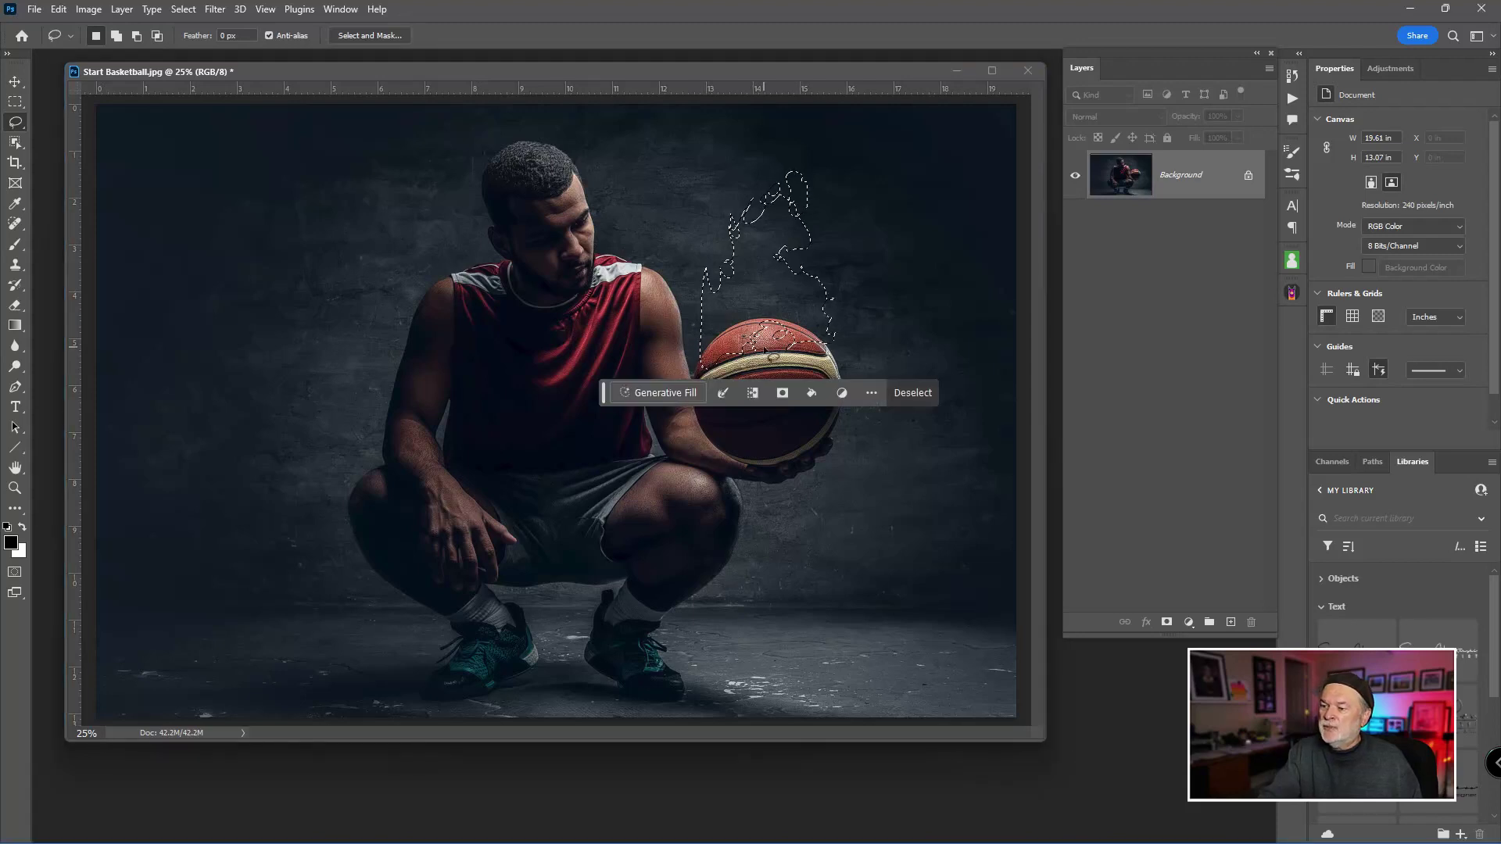
Run Generative Fill on the flame-shaped selection with the prompt "fire flames"
click(666, 395)
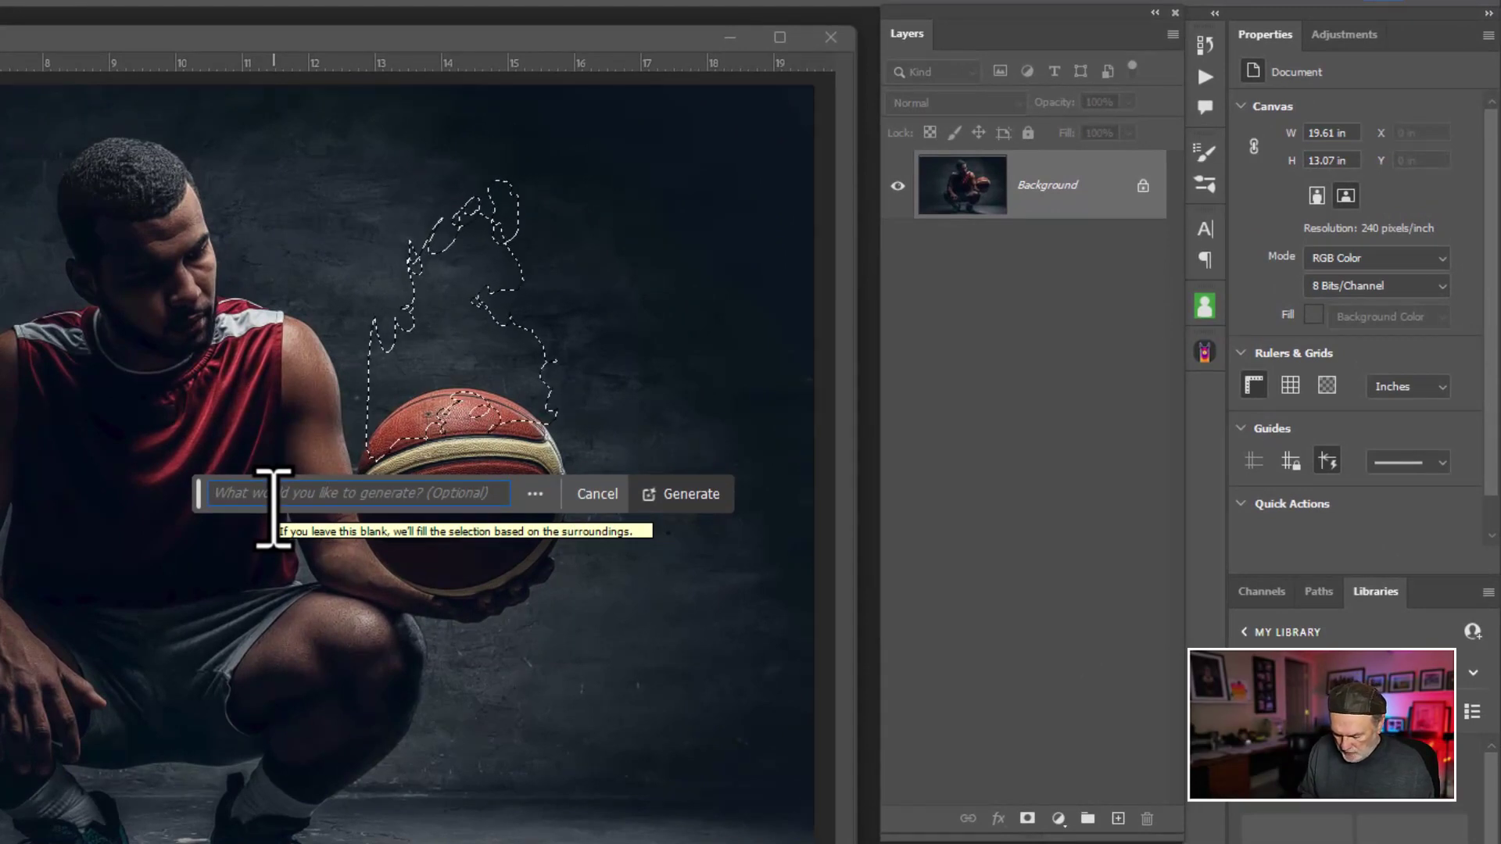
text(fire)
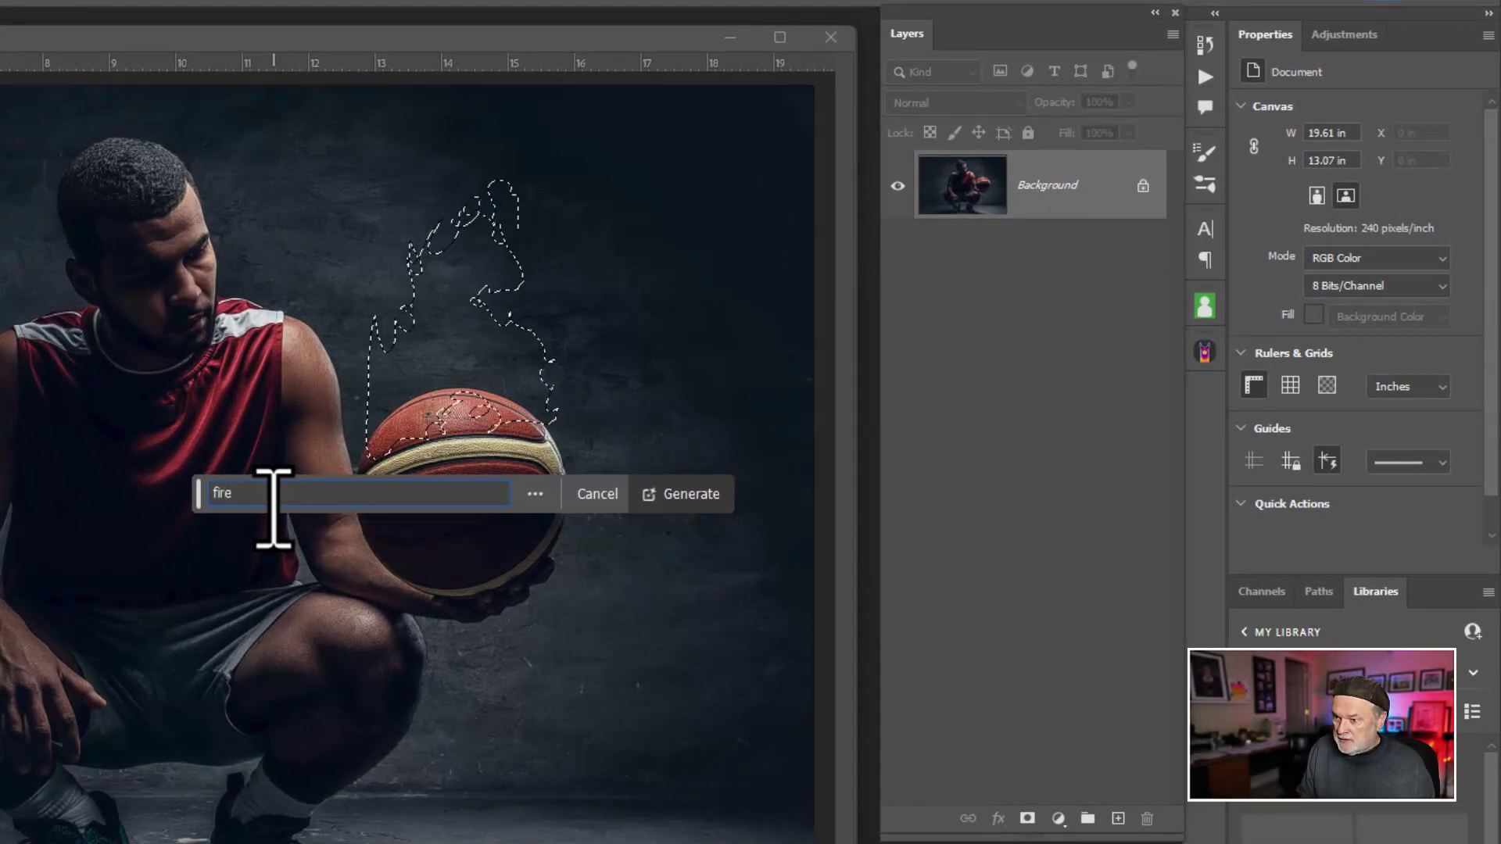
text( flam)
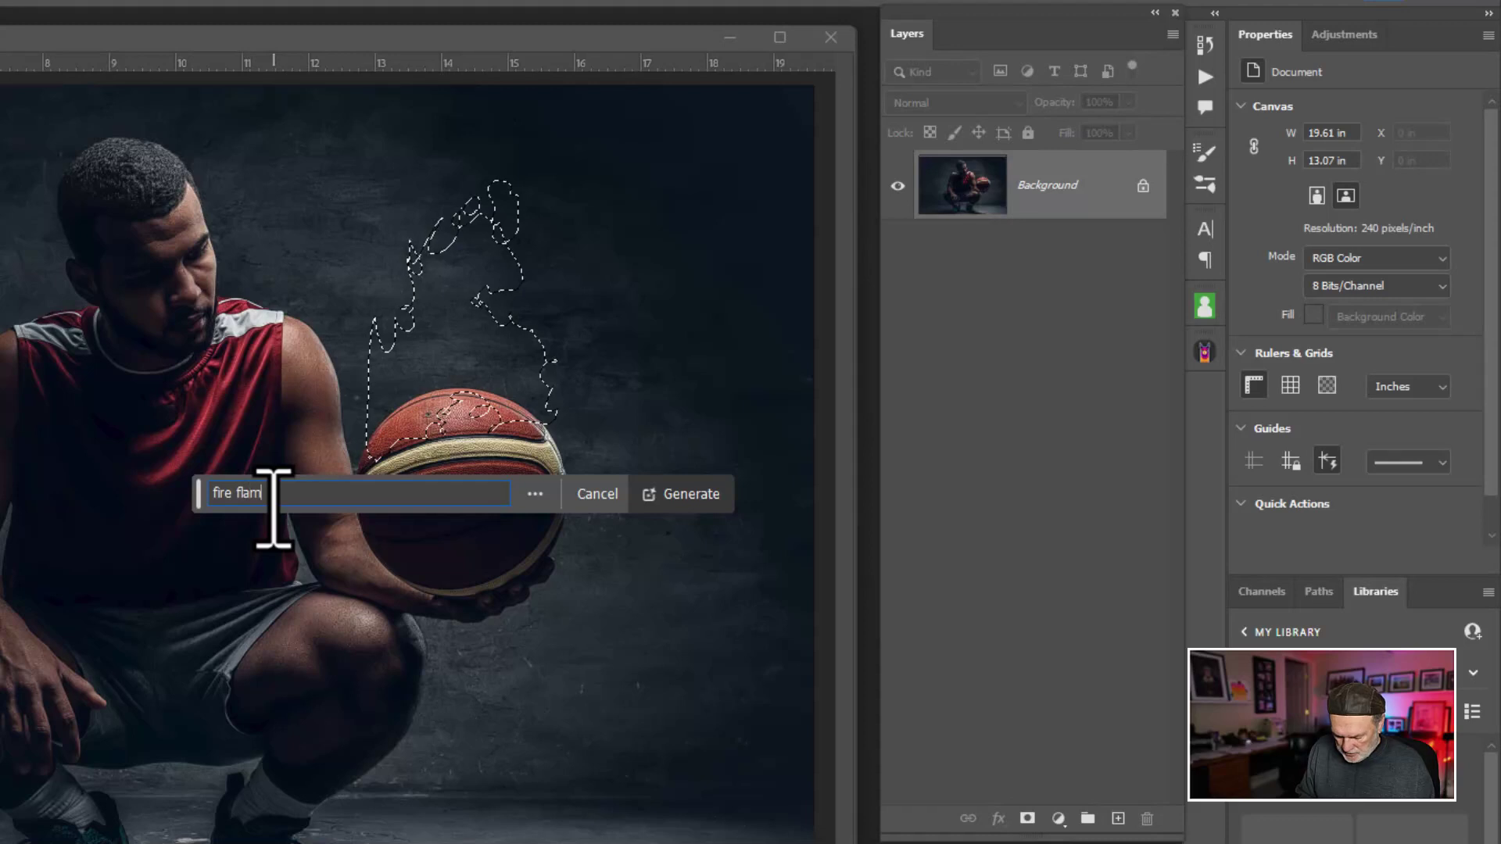
text(es)
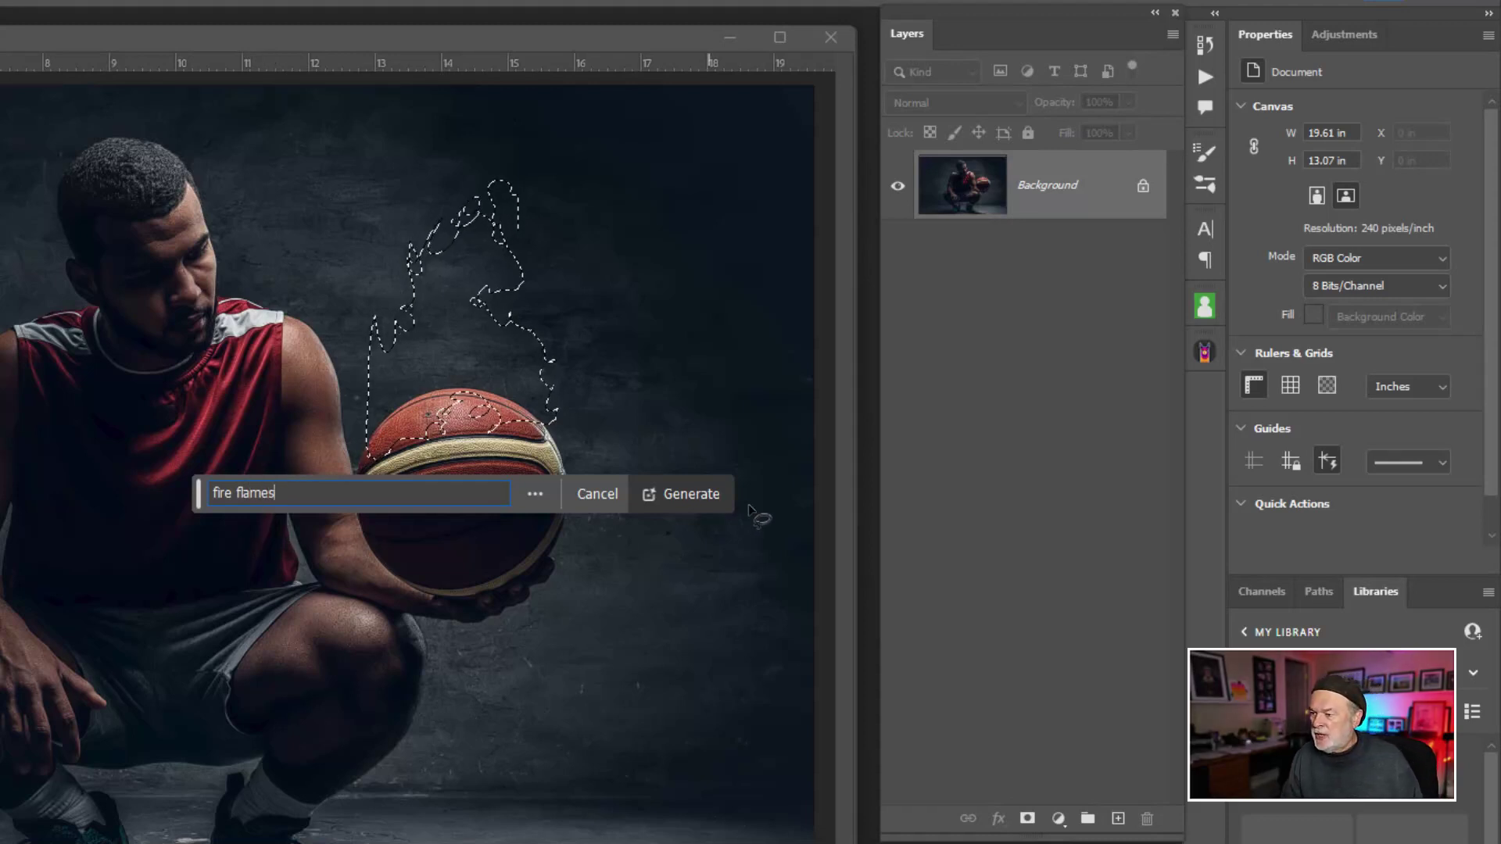
click(679, 494)
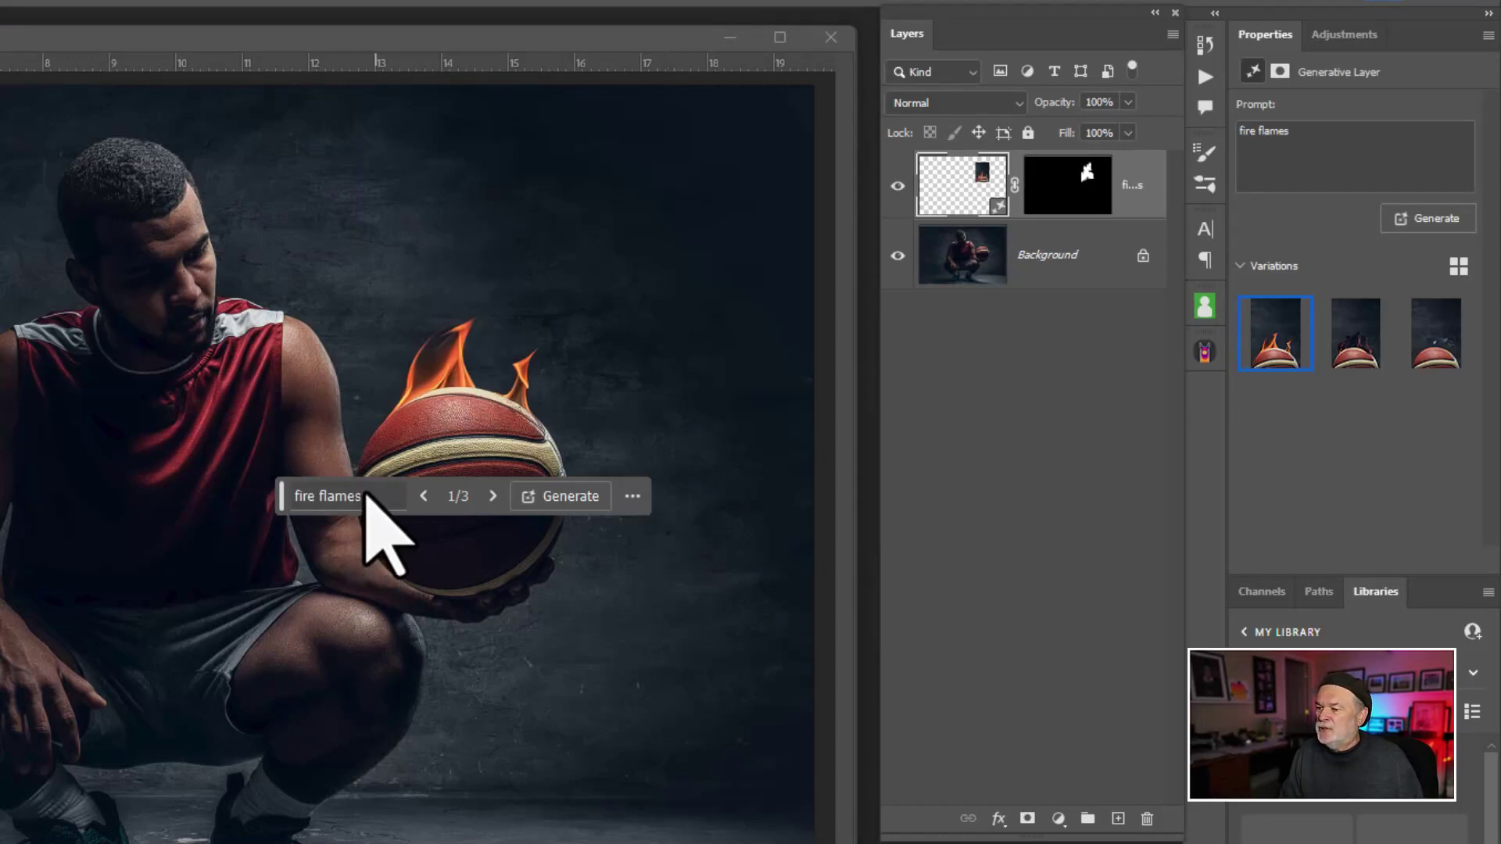
Move the contextual bar off the basketball and compare the three generated flame variations, returning to the first one
drag(283, 496, 345, 130)
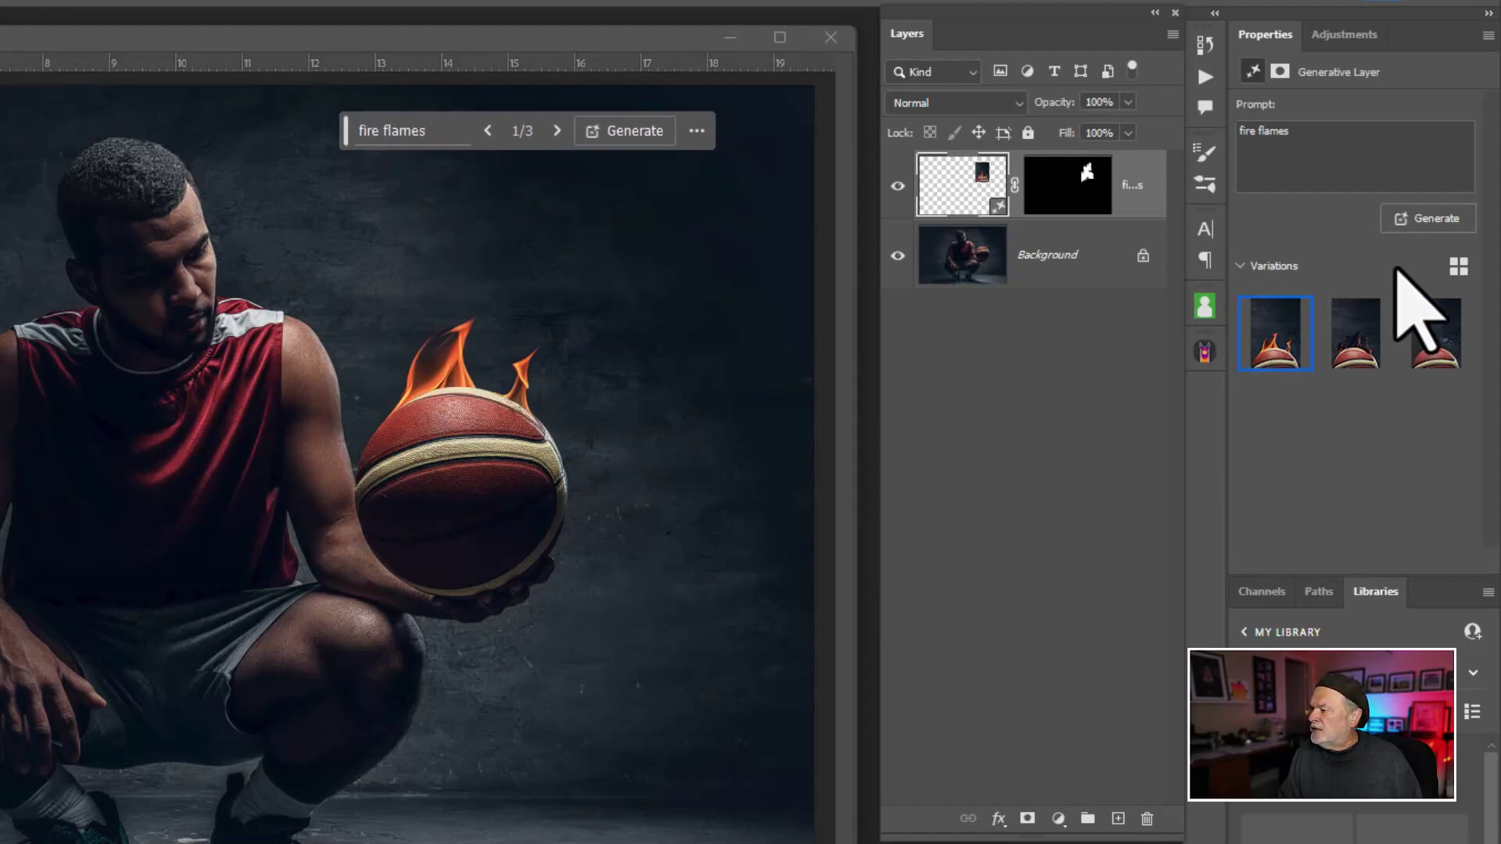
click(1362, 356)
click(1419, 357)
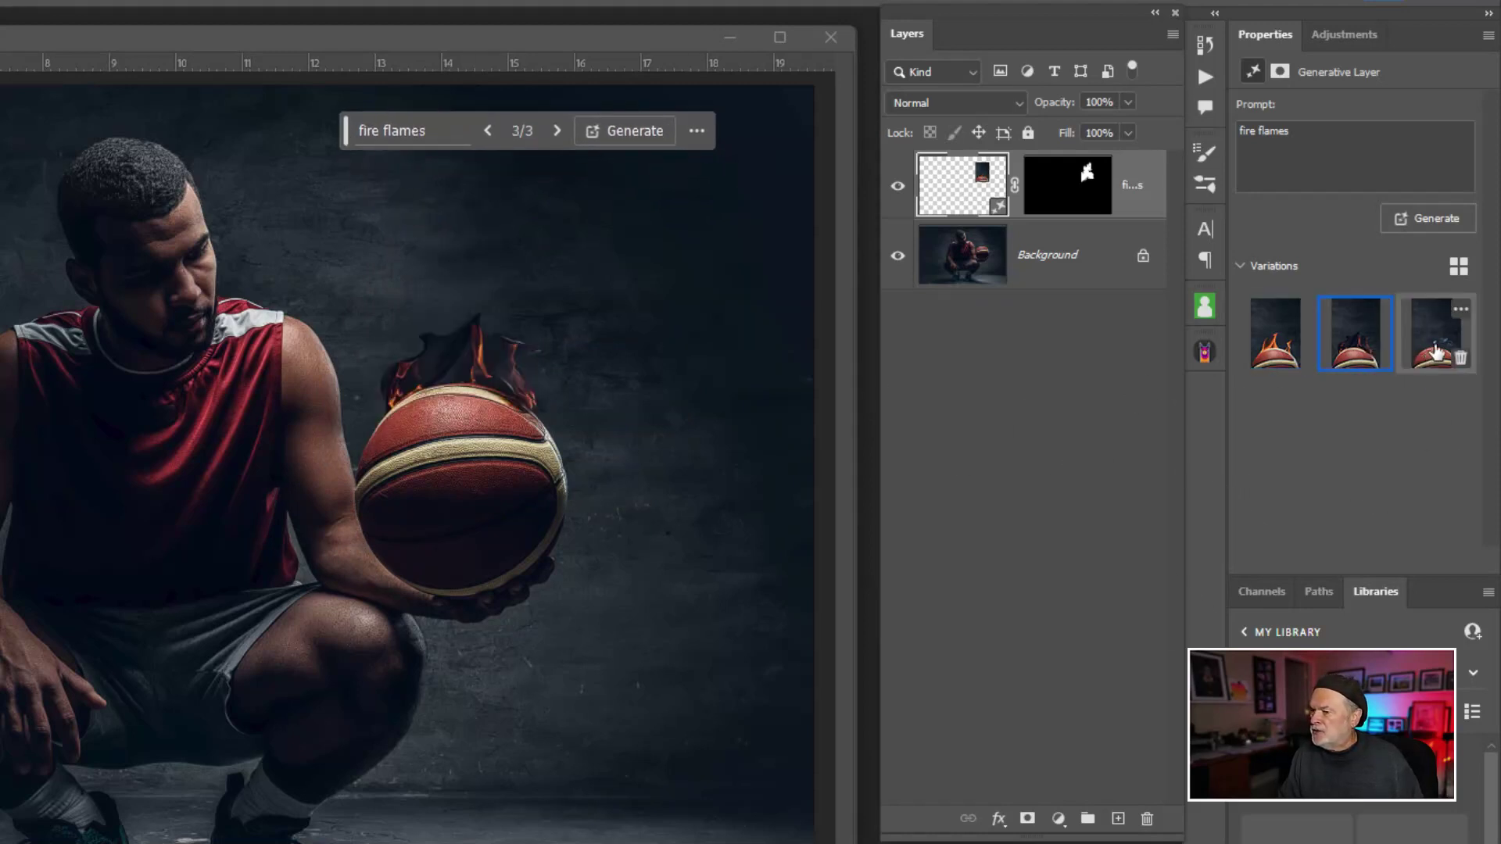
click(1284, 351)
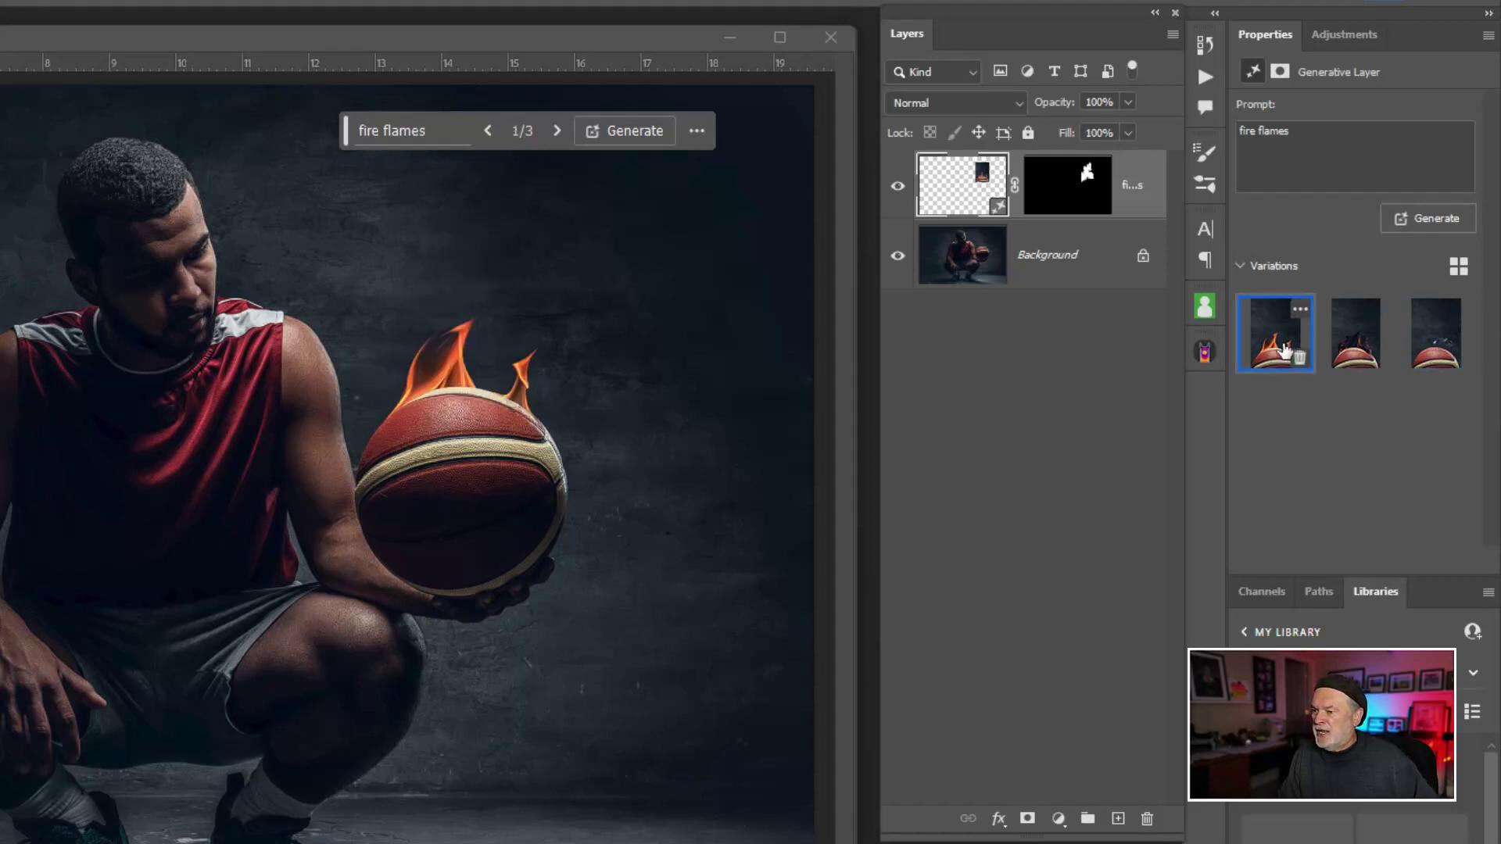
Generate another set of "fire flames" variations and switch back to the fourth variation, with flames on the ball
click(1421, 220)
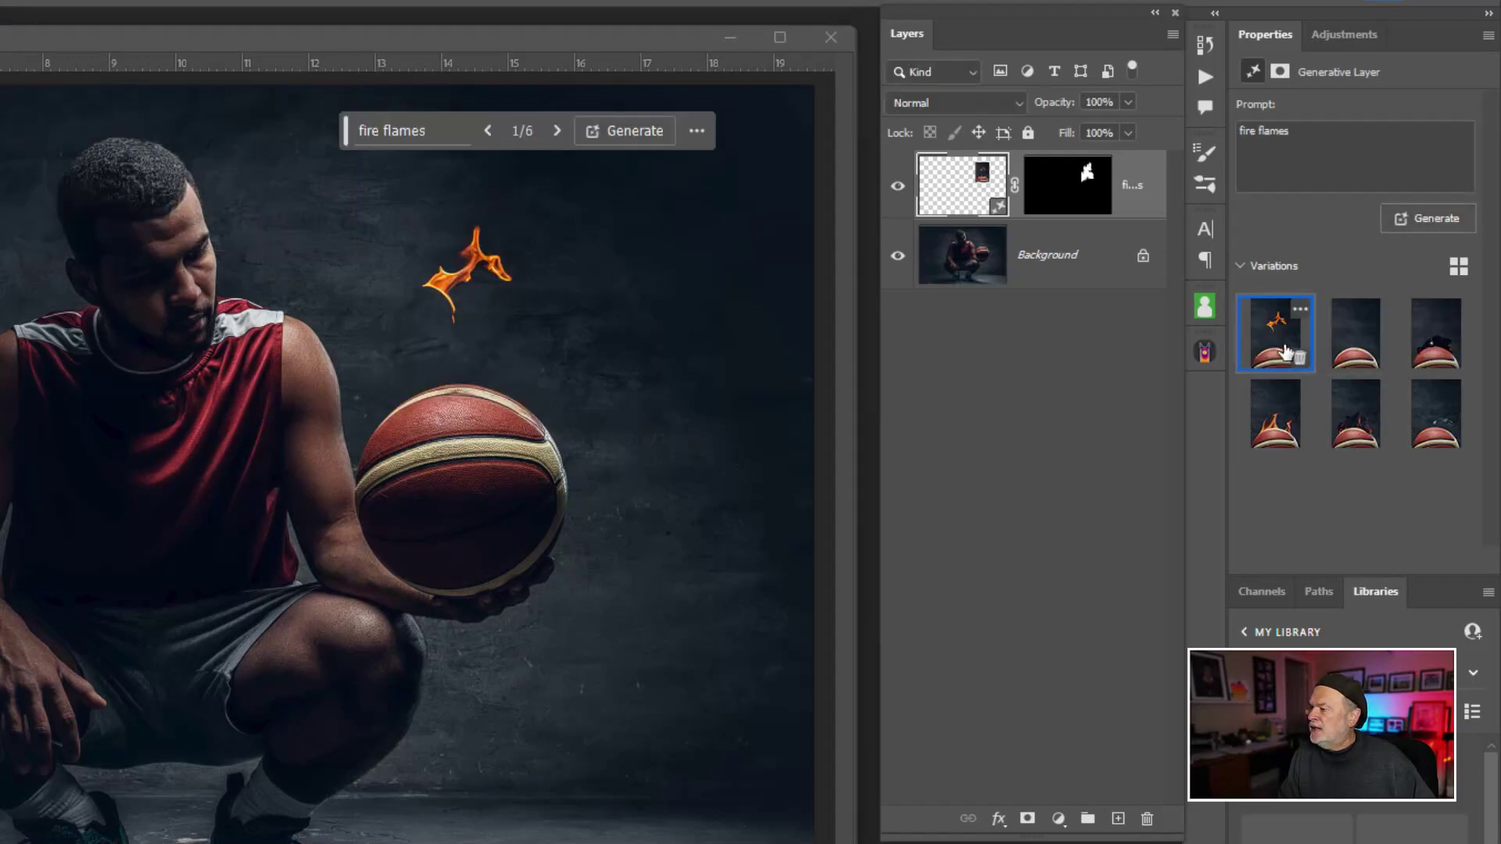
click(1359, 342)
click(1275, 421)
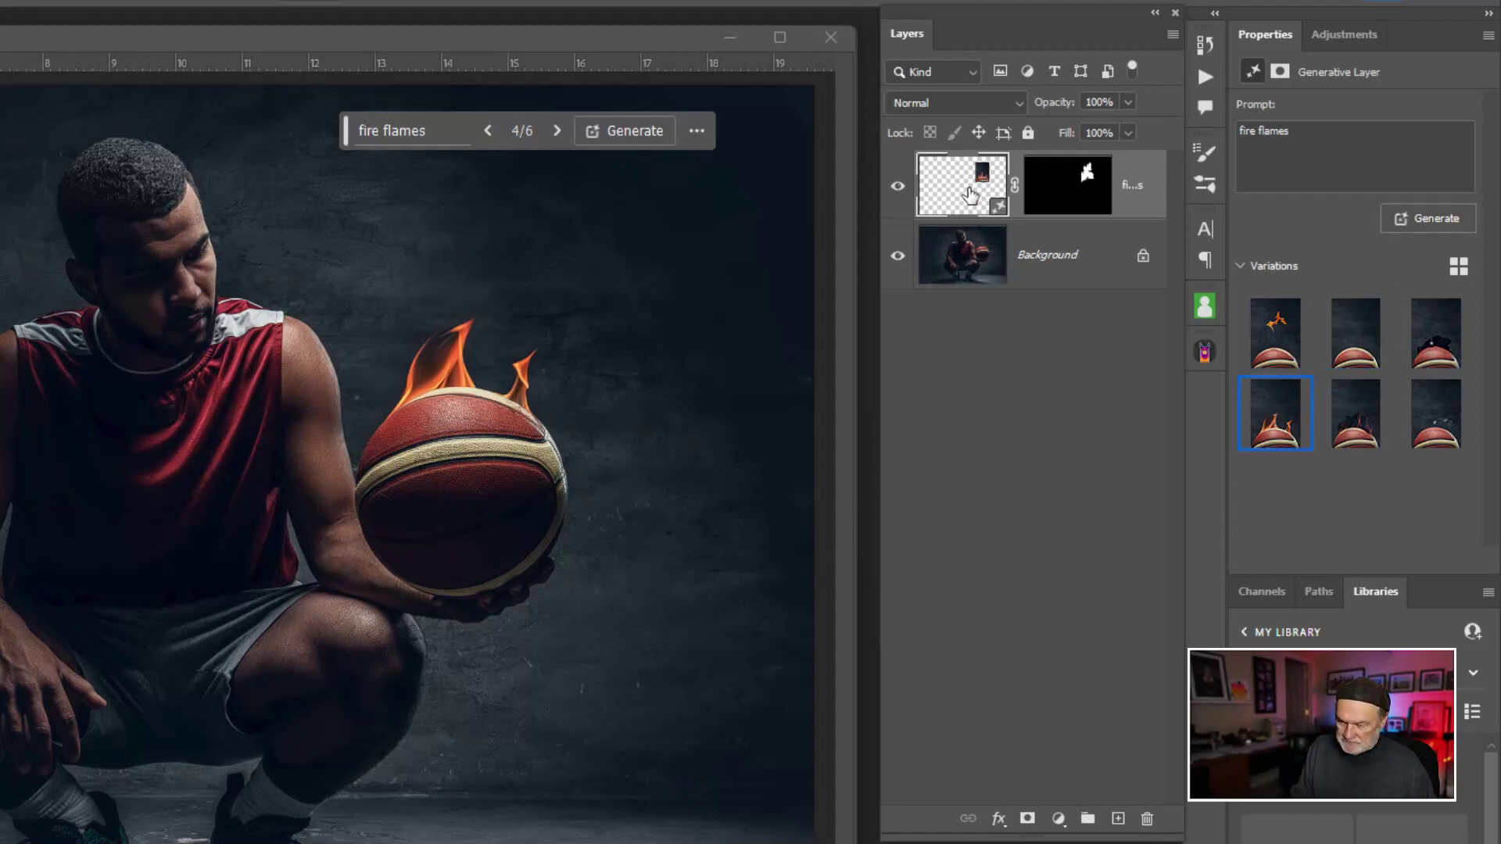
Try stretching the generated flames slightly upward with Free Transform, and delete the generative layer
key(ctrl+t)
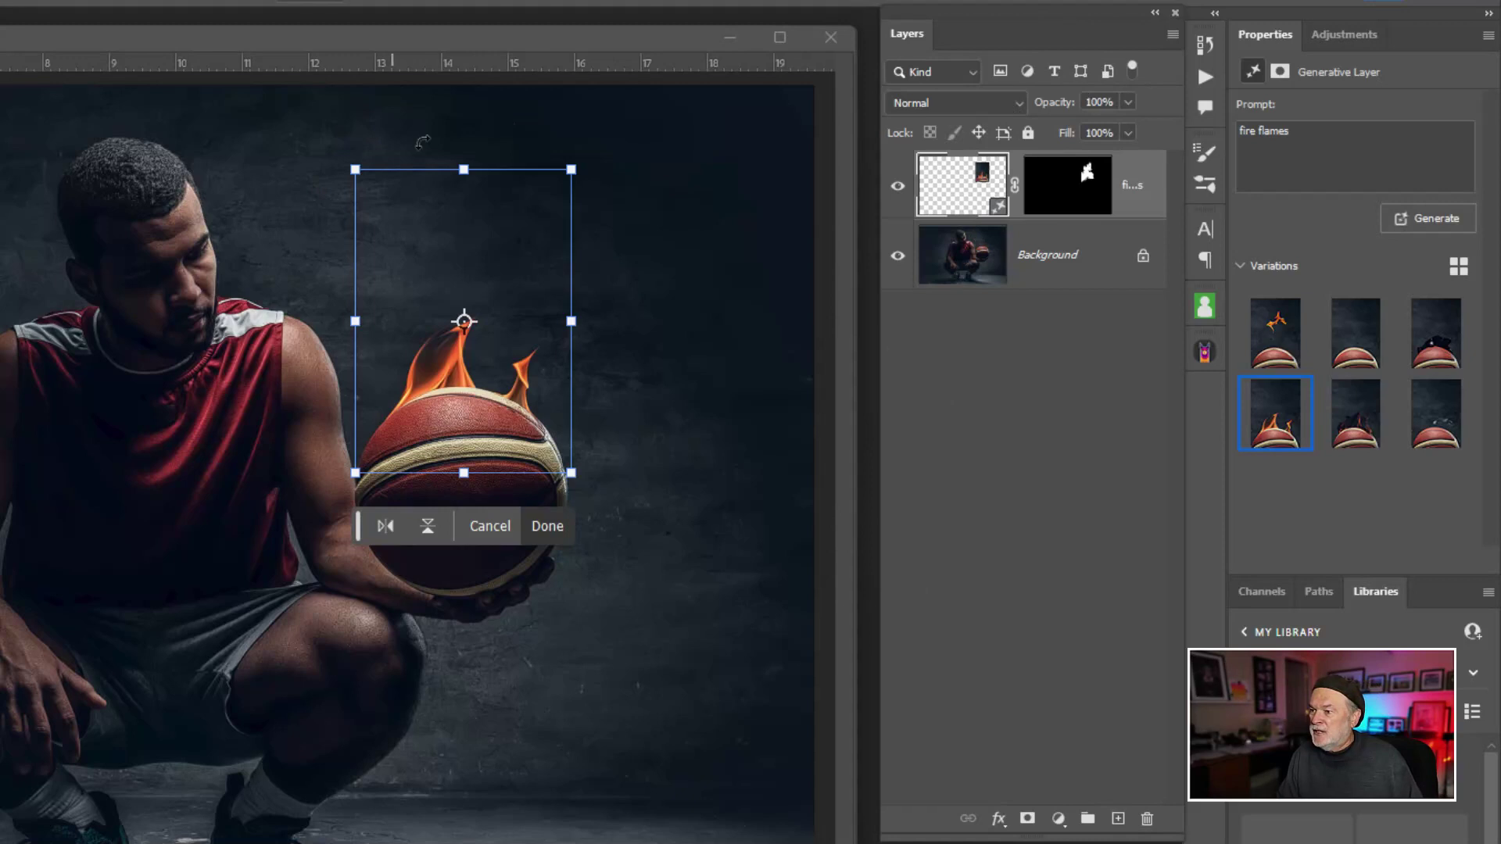
mouse_move(464, 169)
mouse_down()
mouse_move(462, 112)
mouse_move(464, 158)
mouse_up()
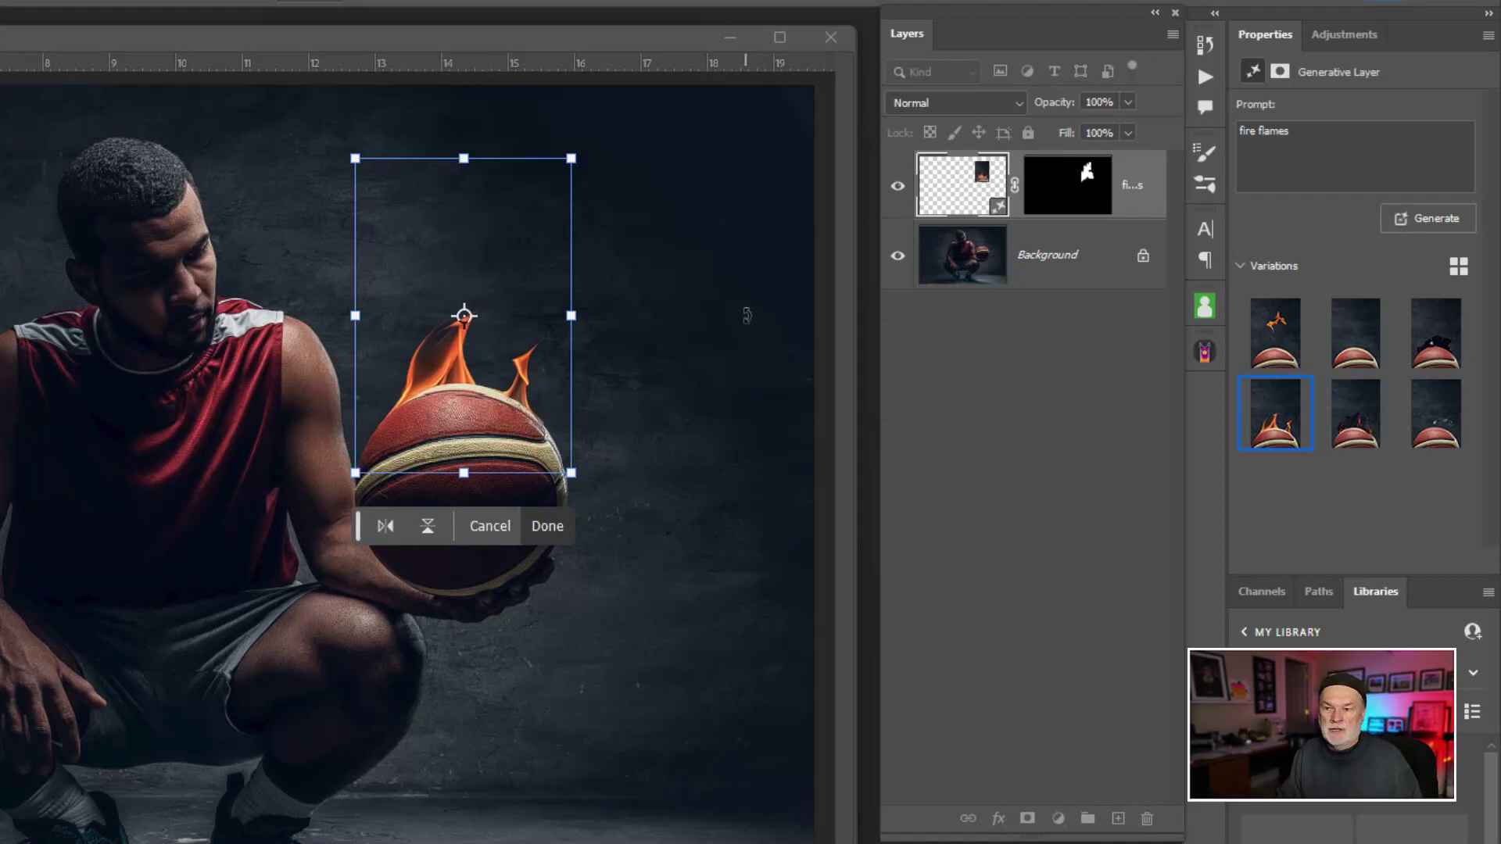
key(Return)
key(Delete)
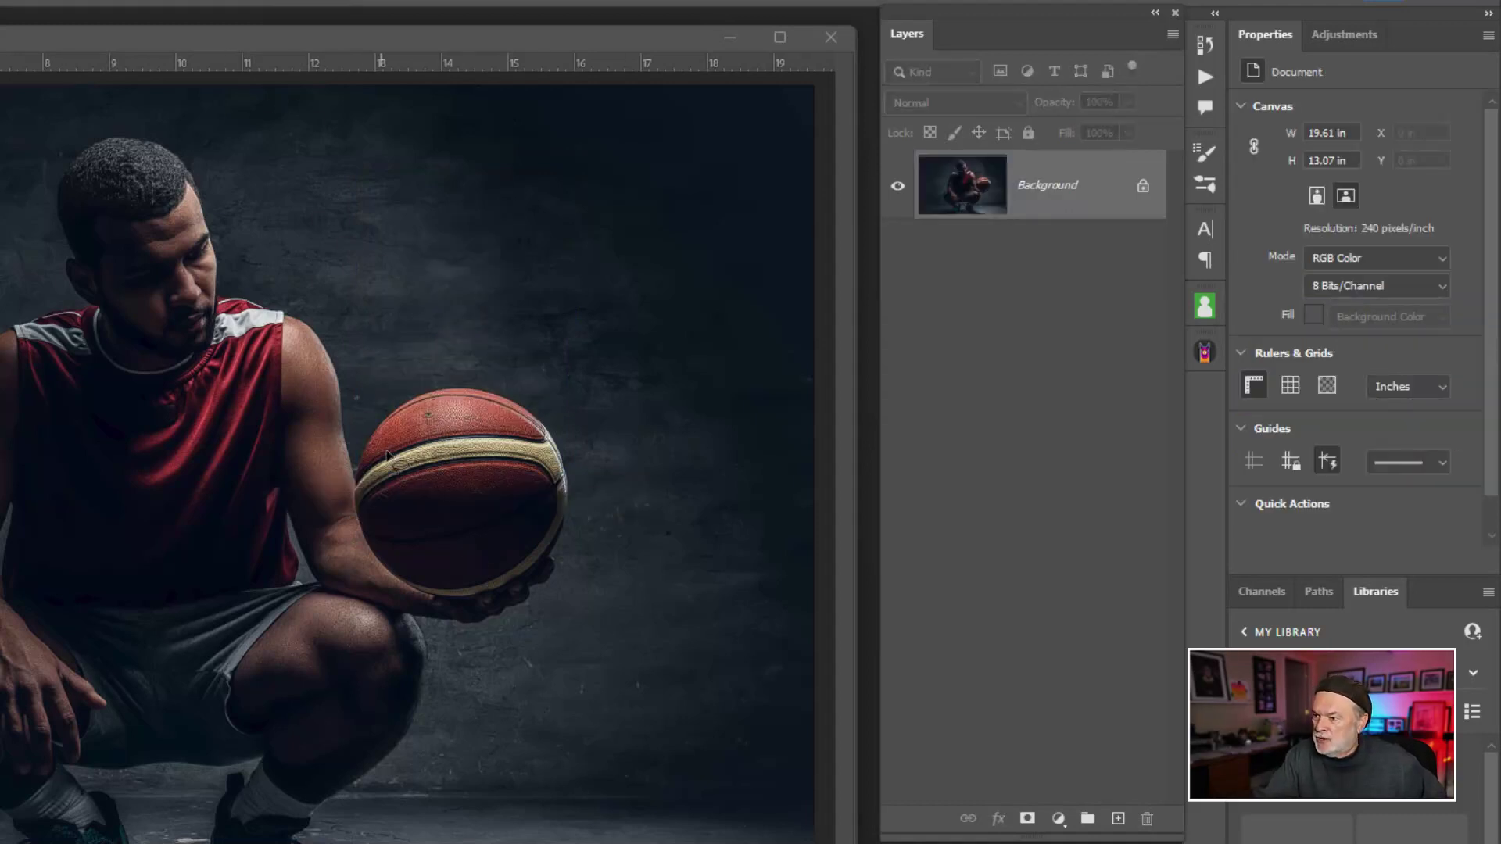
Lasso a taller flame-shaped area above the basketball and fill it using Generative Fill with the prompt "fire flames"
mouse_move(364, 467)
mouse_down()
mouse_move(372, 240)
mouse_move(397, 155)
mouse_move(432, 110)
mouse_move(462, 126)
mouse_move(493, 114)
mouse_move(520, 134)
mouse_move(527, 278)
mouse_move(569, 360)
mouse_move(582, 439)
mouse_move(381, 434)
mouse_move(365, 467)
mouse_up()
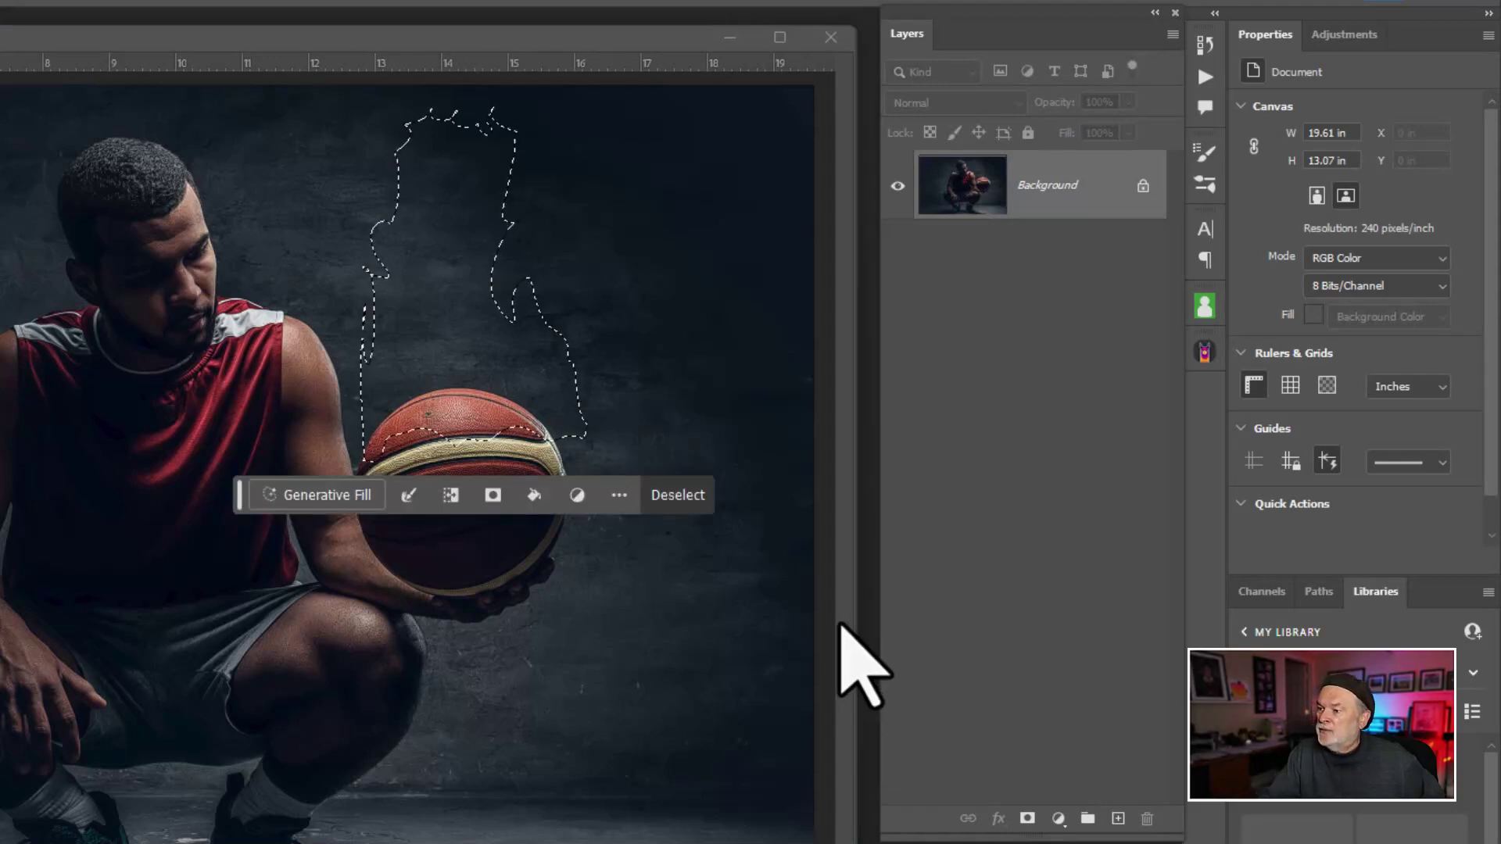
click(314, 495)
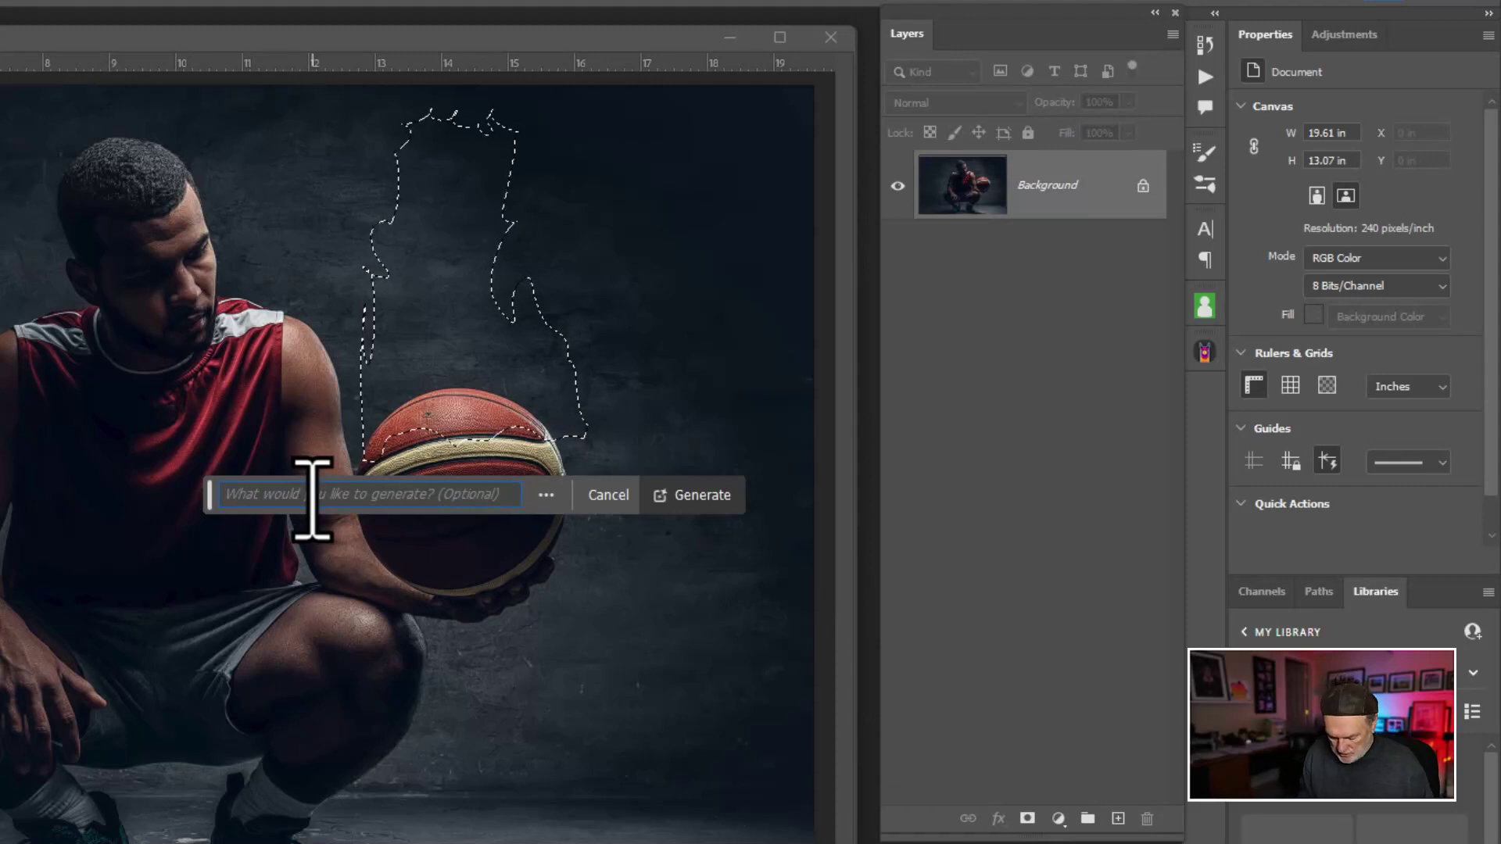
text(fir)
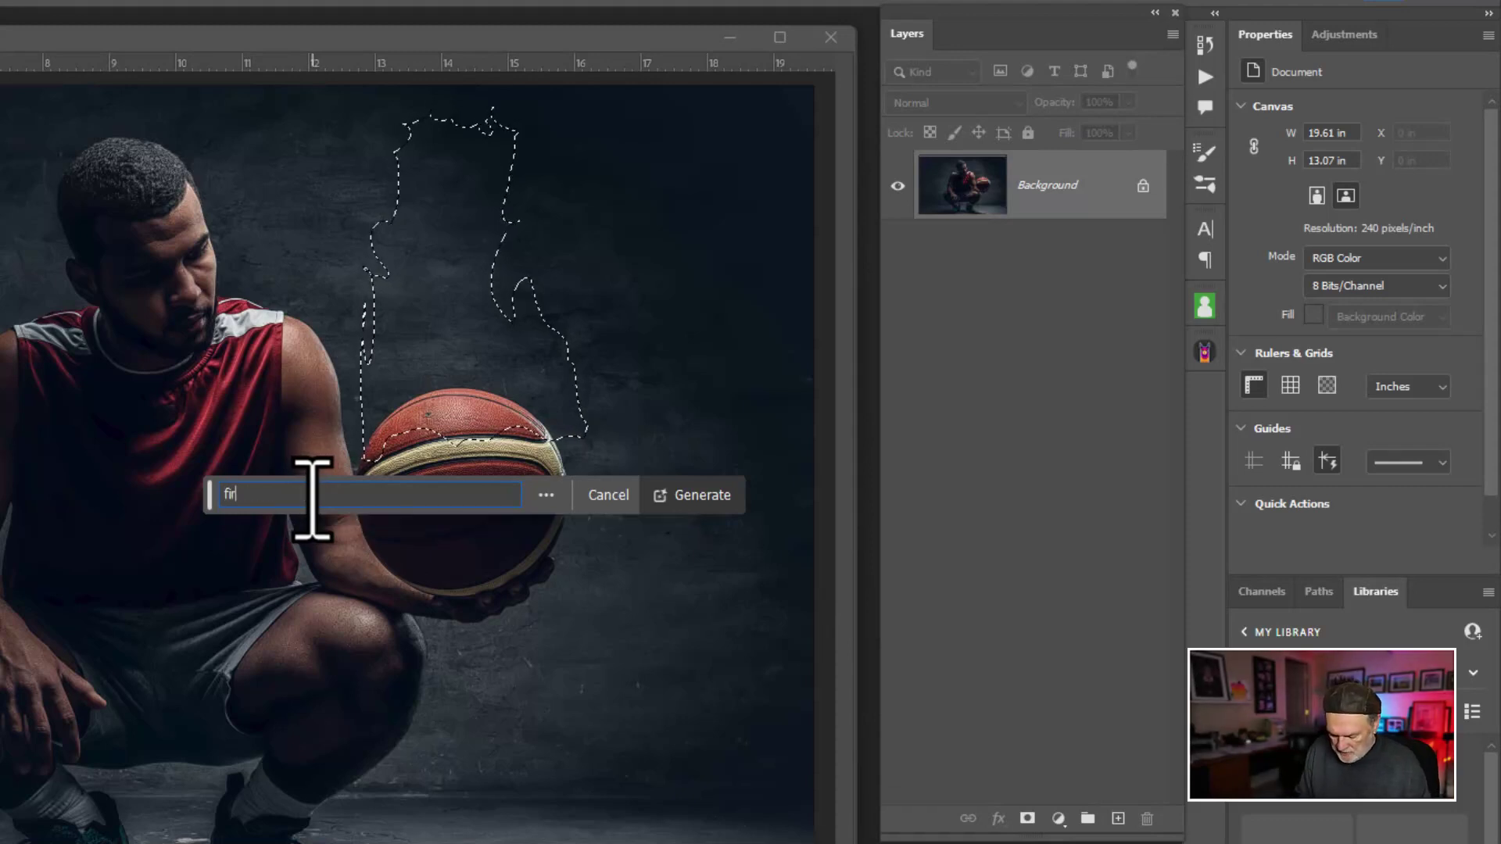
text(e flames)
key(Return)
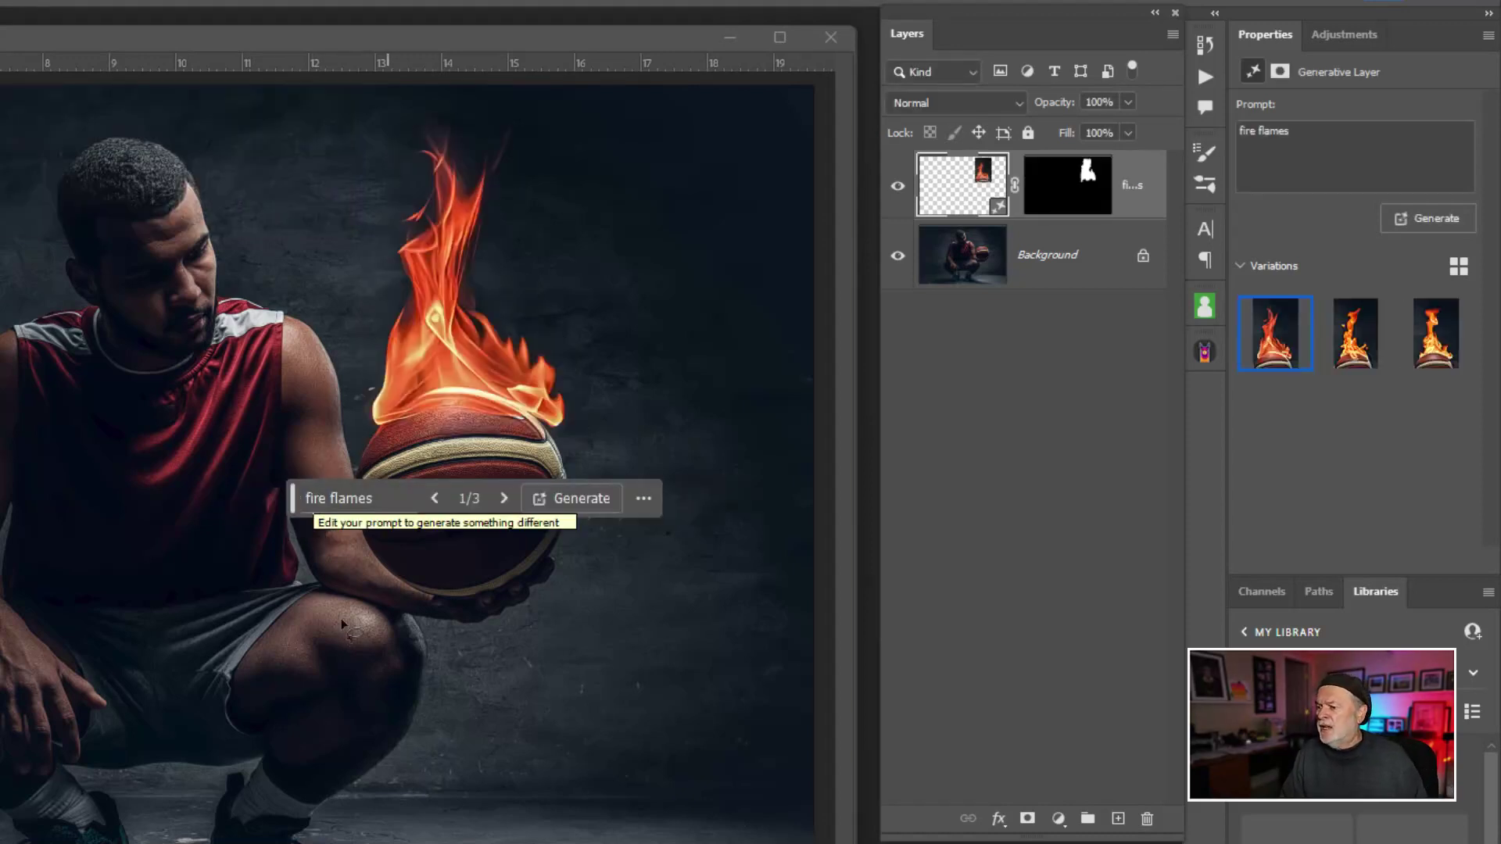
Move the contextual bar clear of the flames, compare the generated variations and choose the second one
drag(295, 497, 304, 58)
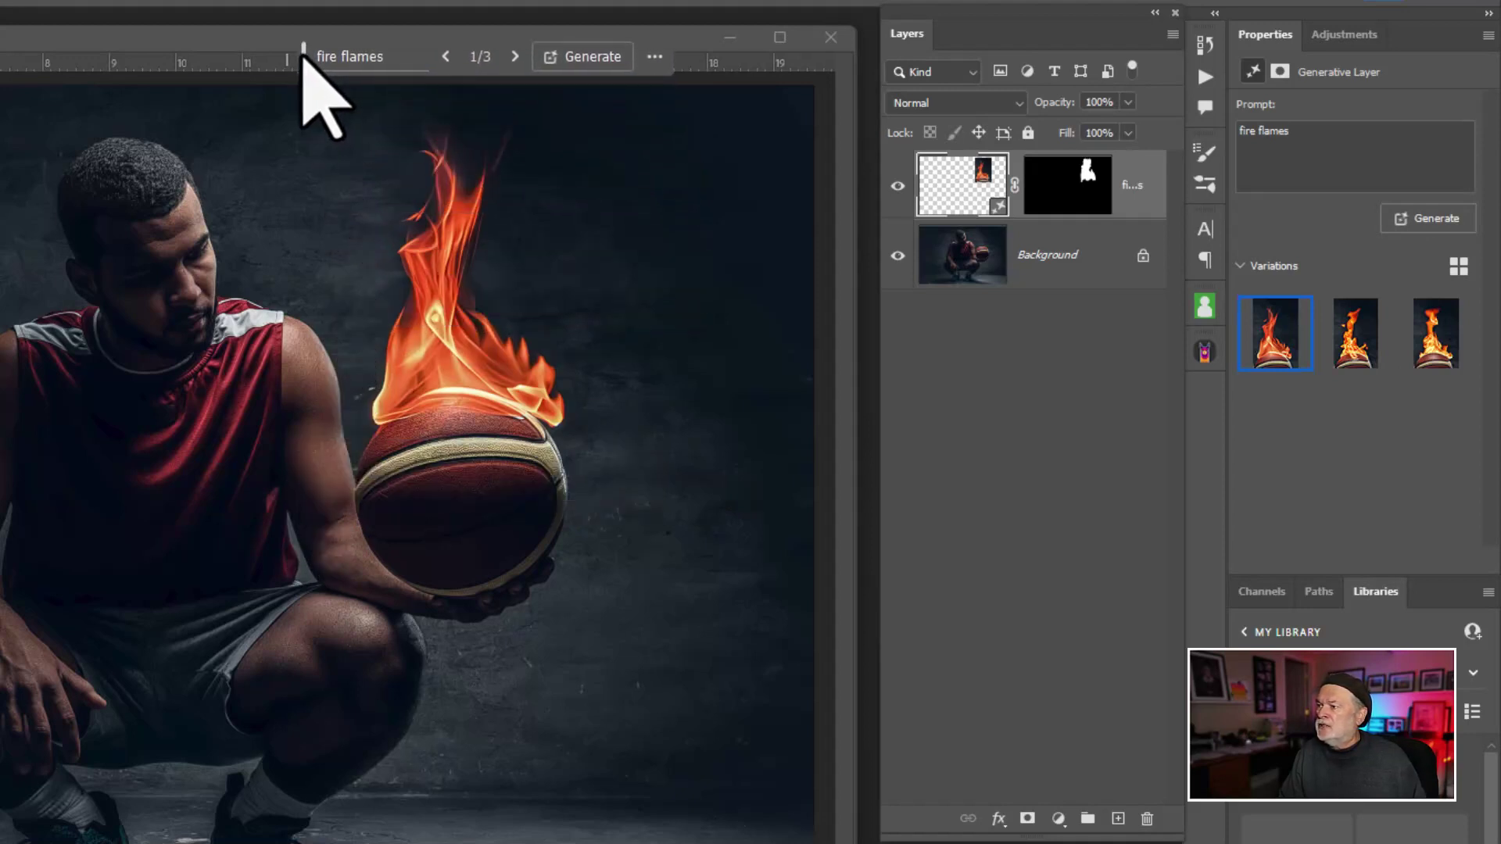
click(1356, 351)
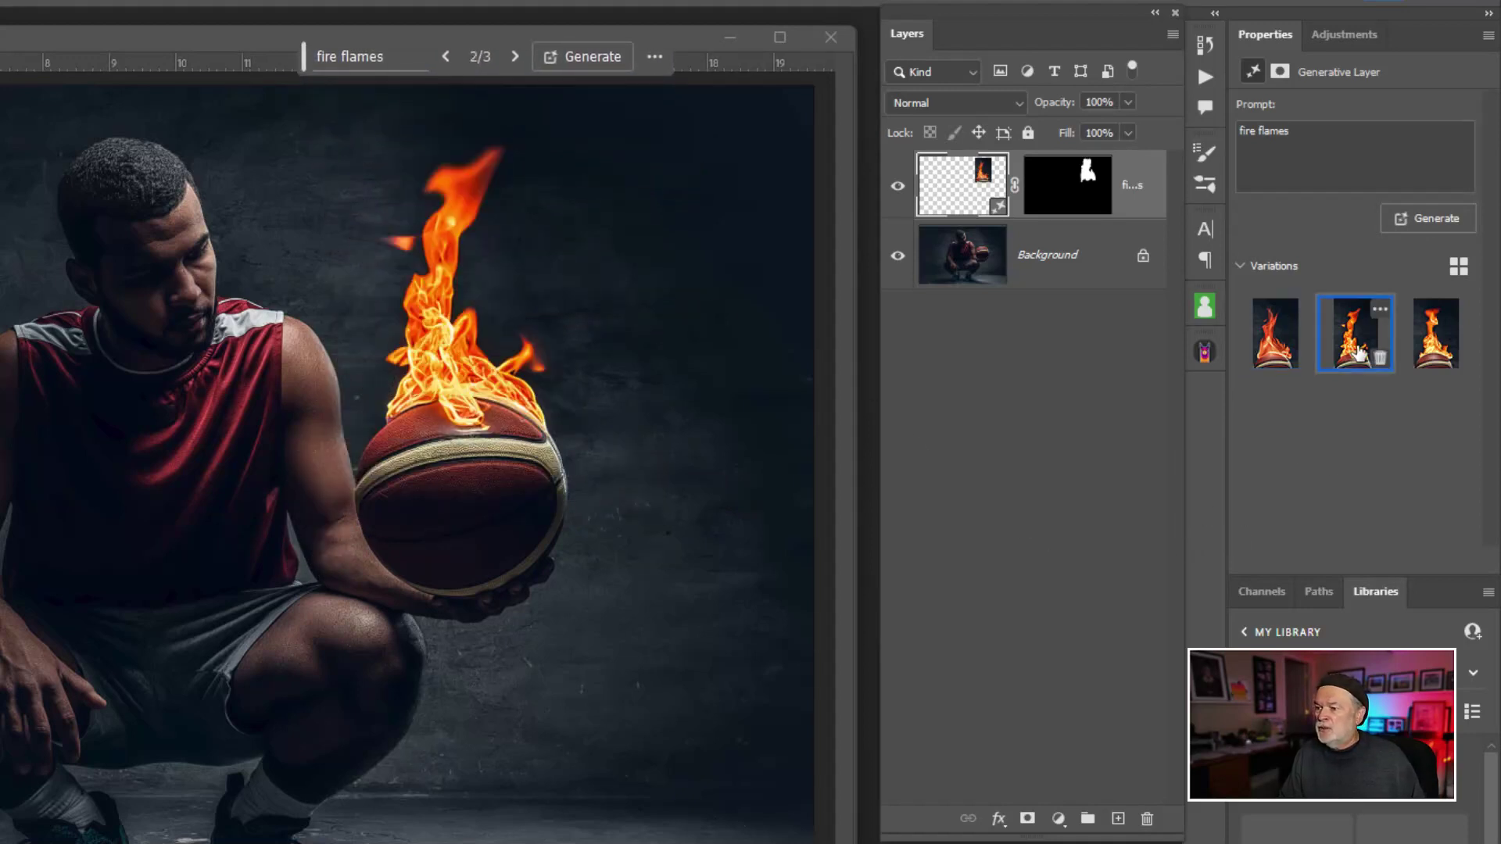
click(1436, 344)
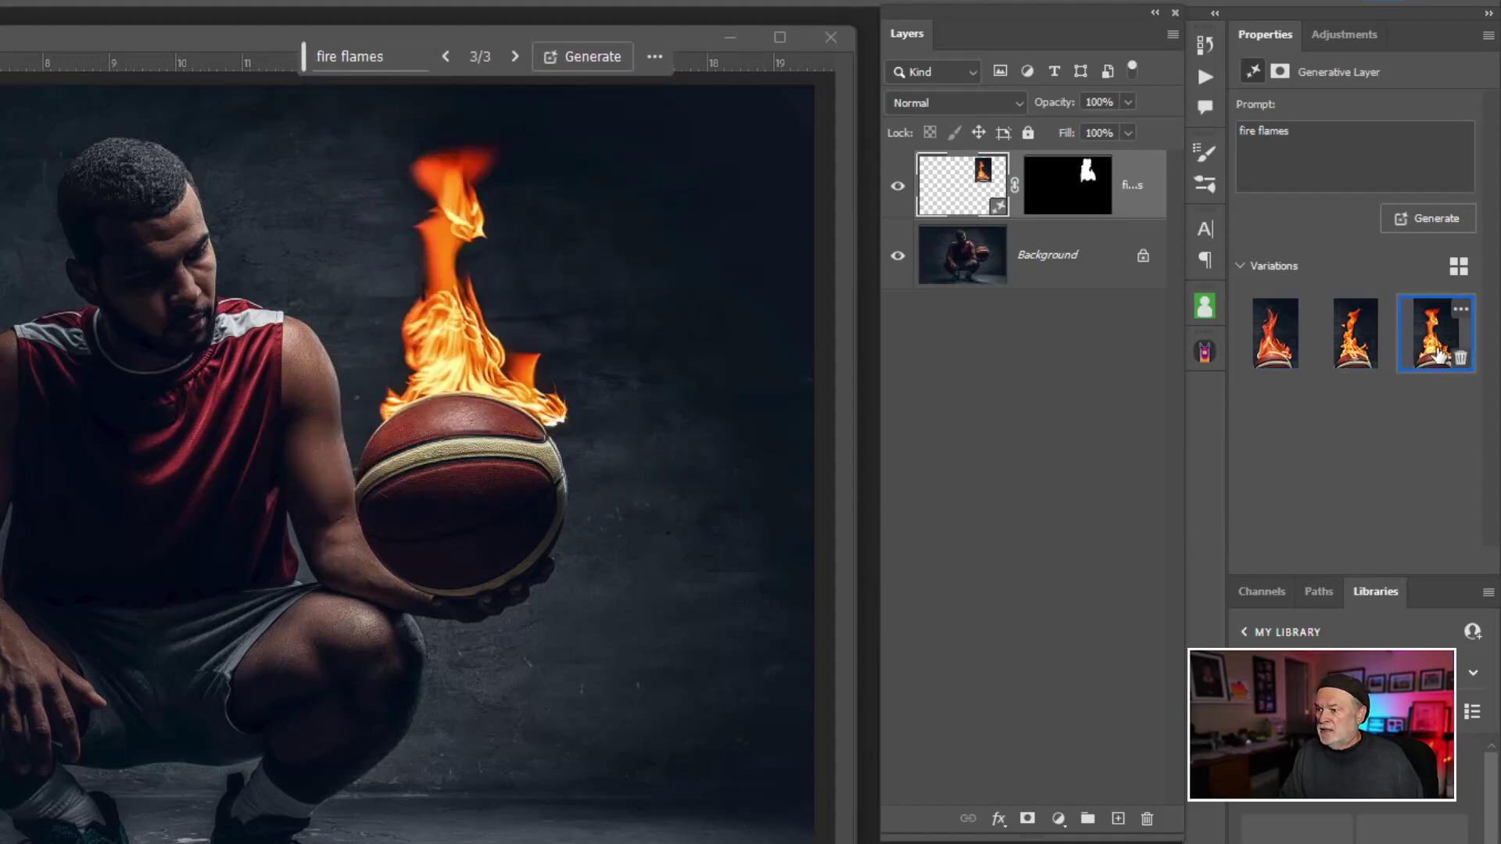
click(1354, 350)
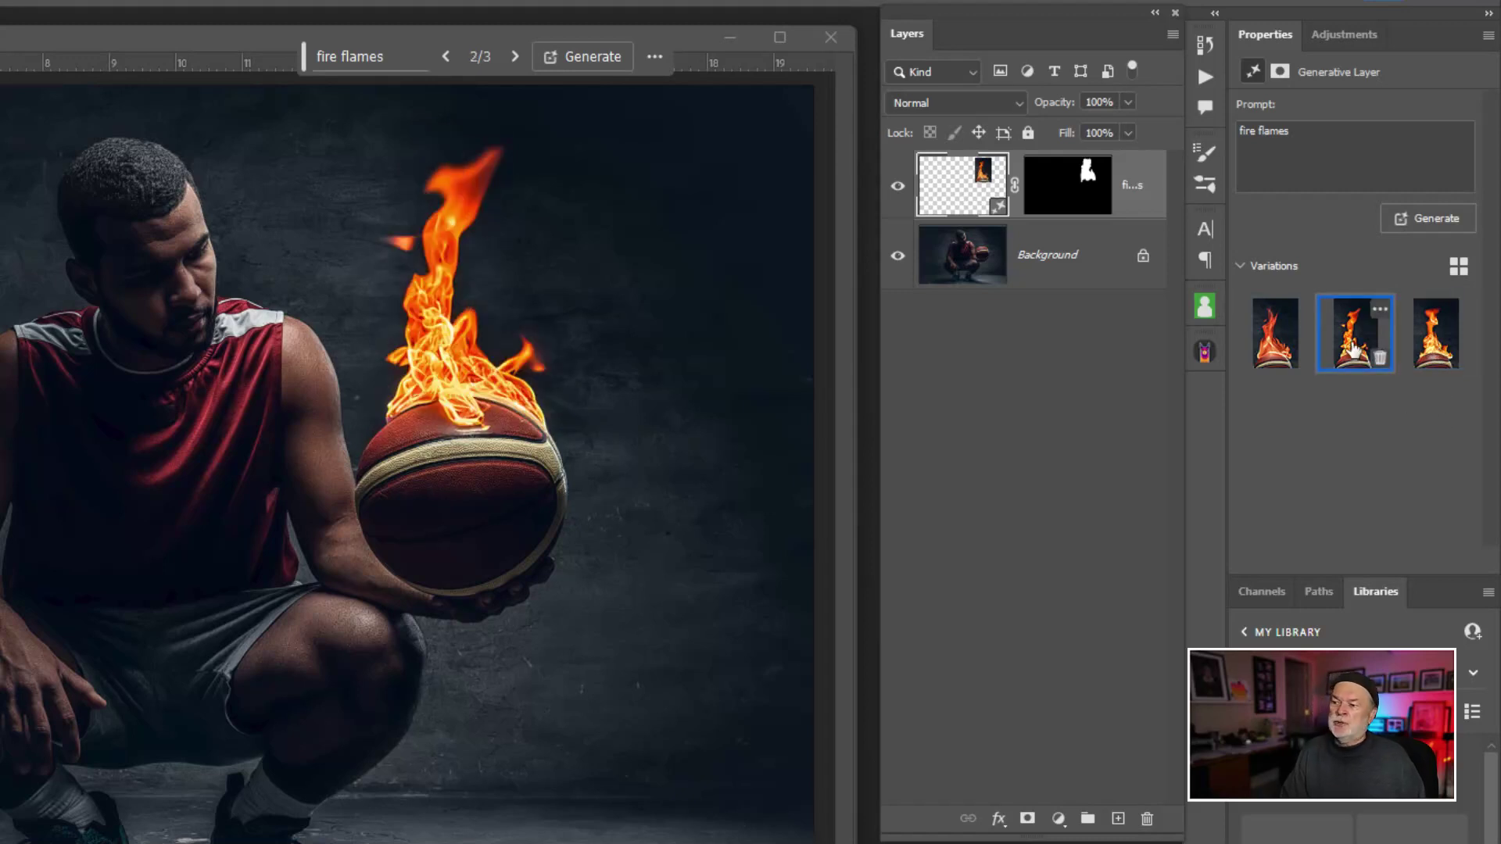